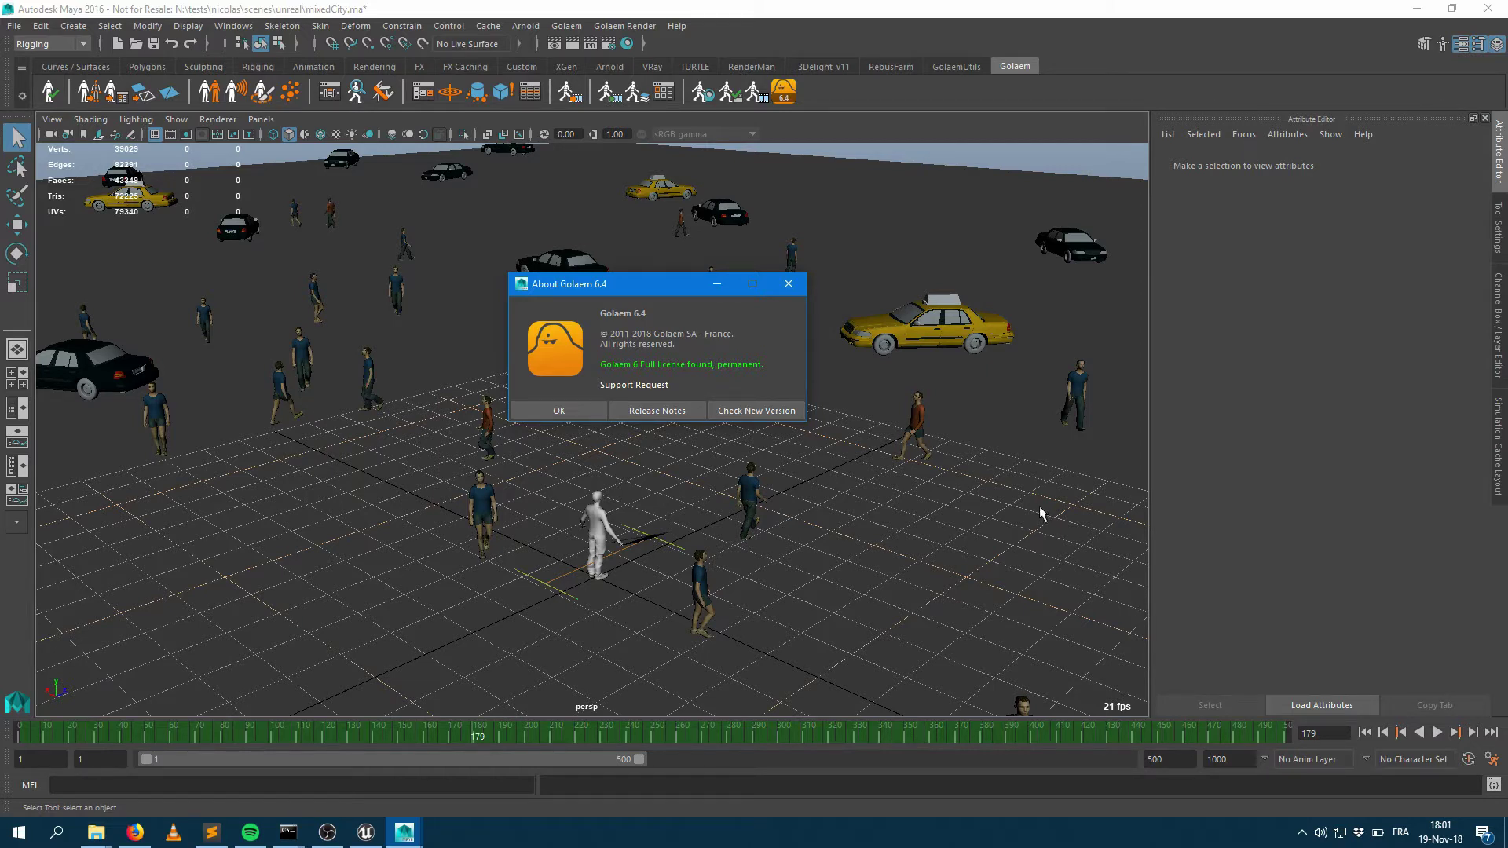
Step: Close the Golaem version dialog and preview the crowd of pedestrians and cars at different frames and viewing angles
{"action": "left_click", "coordinate": [573, 413]}
{"action": "mouse_move", "coordinate": [659, 373]}
{"action": "left_mouse_down", "text": "alt"}
{"action": "mouse_move", "coordinate": [639, 380]}
{"action": "mouse_move", "coordinate": [662, 378]}
{"action": "left_mouse_up", "text": "alt"}
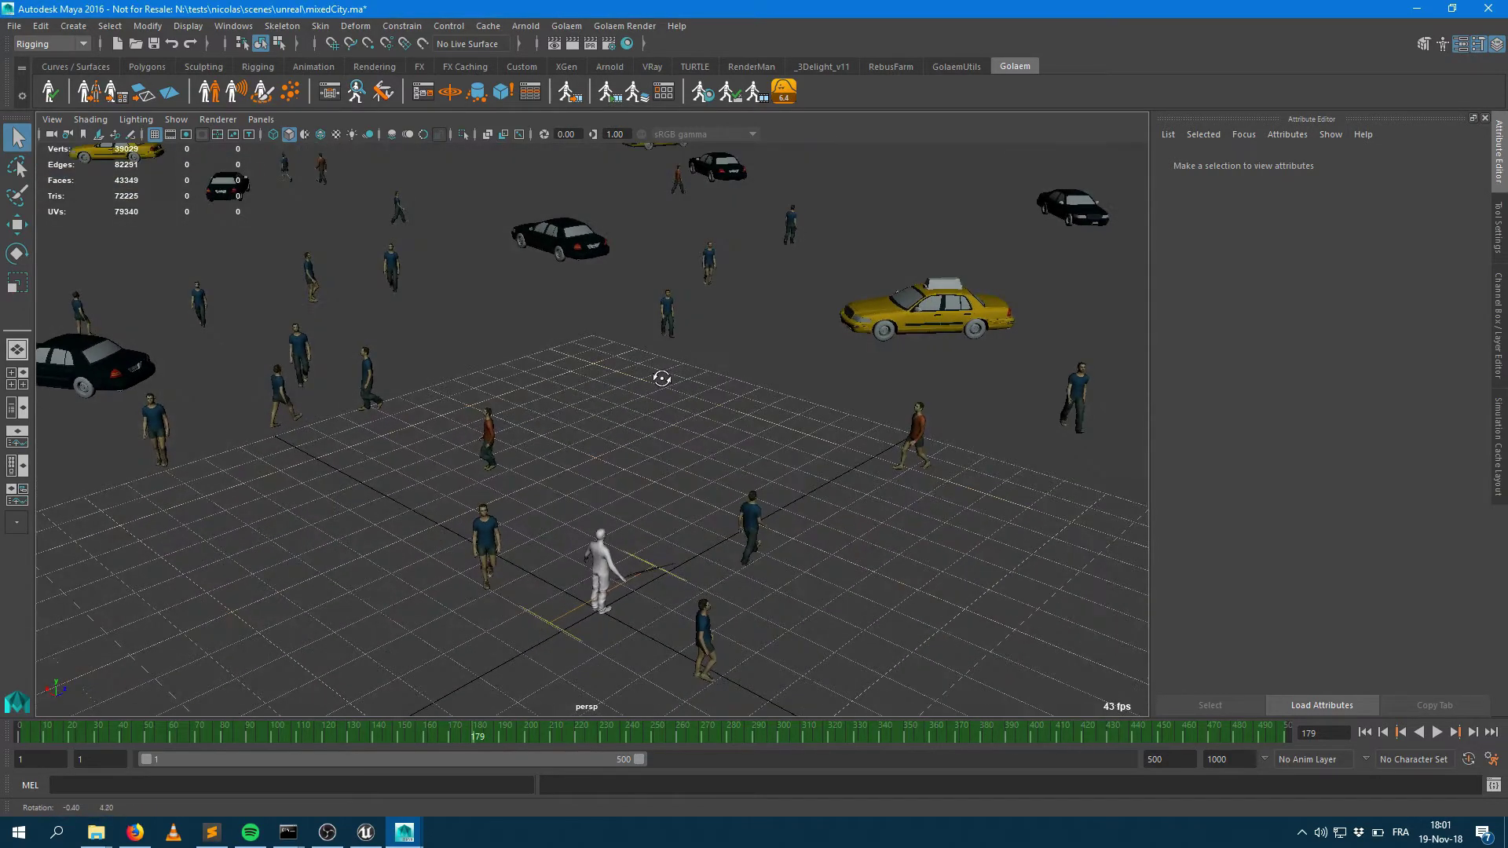
{"action": "mouse_move", "coordinate": [483, 732]}
{"action": "left_mouse_down"}
{"action": "mouse_move", "coordinate": [362, 737]}
{"action": "mouse_move", "coordinate": [879, 707]}
{"action": "mouse_move", "coordinate": [526, 745]}
{"action": "mouse_move", "coordinate": [802, 699]}
{"action": "mouse_move", "coordinate": [585, 706]}
{"action": "mouse_move", "coordinate": [663, 716]}
{"action": "mouse_move", "coordinate": [600, 728]}
{"action": "left_mouse_up"}
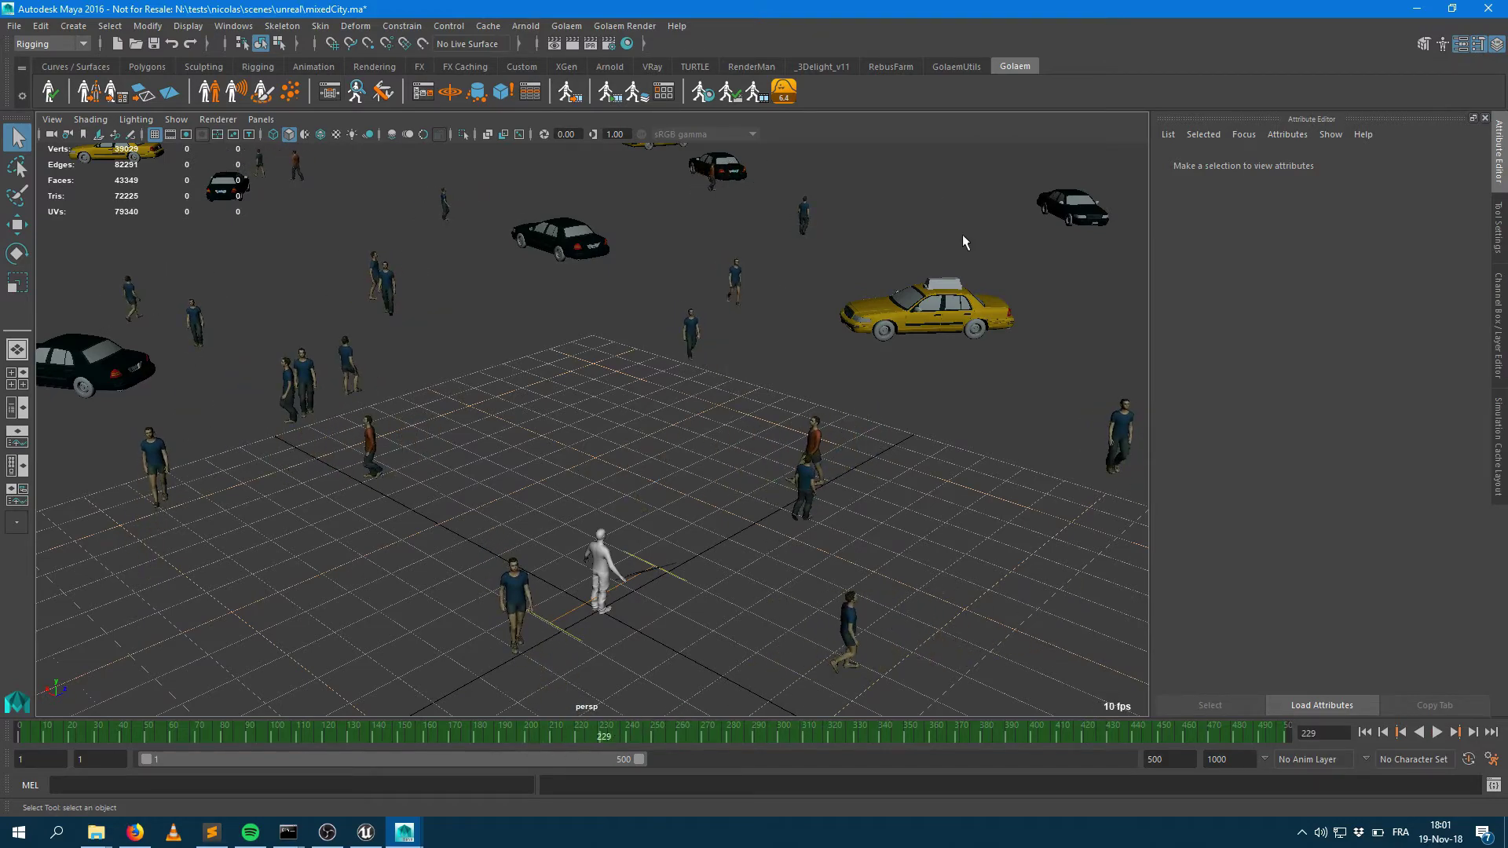
{"action": "left_click_drag", "start_coordinate": [965, 236], "coordinate": [882, 339], "text": "alt"}
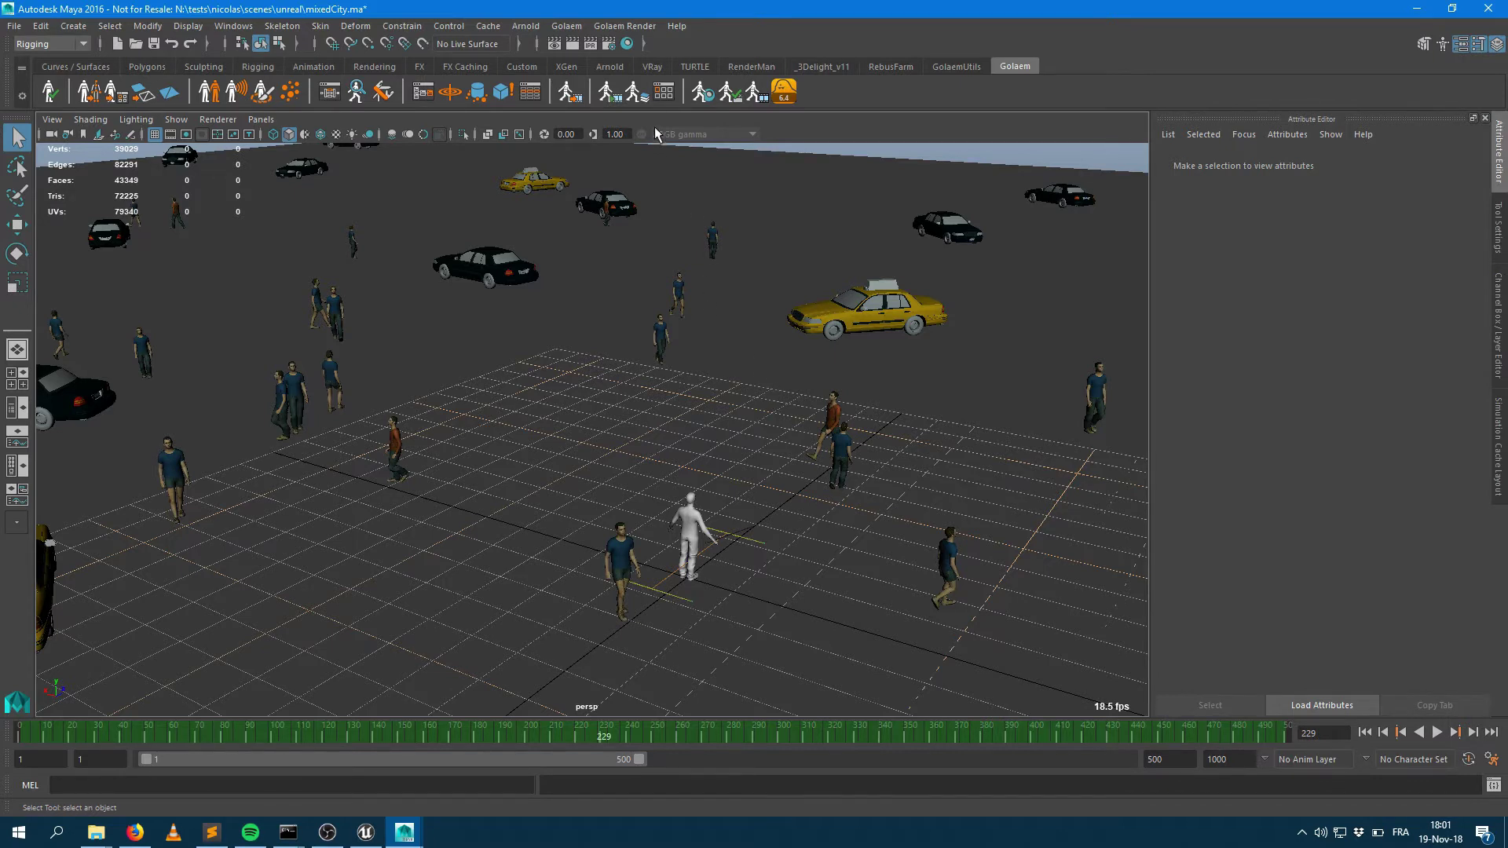
Step: Open the Golaem Simulation Cache Library and import the scene's simulation cache proxy into the unreal library
{"action": "left_click", "coordinate": [664, 92]}
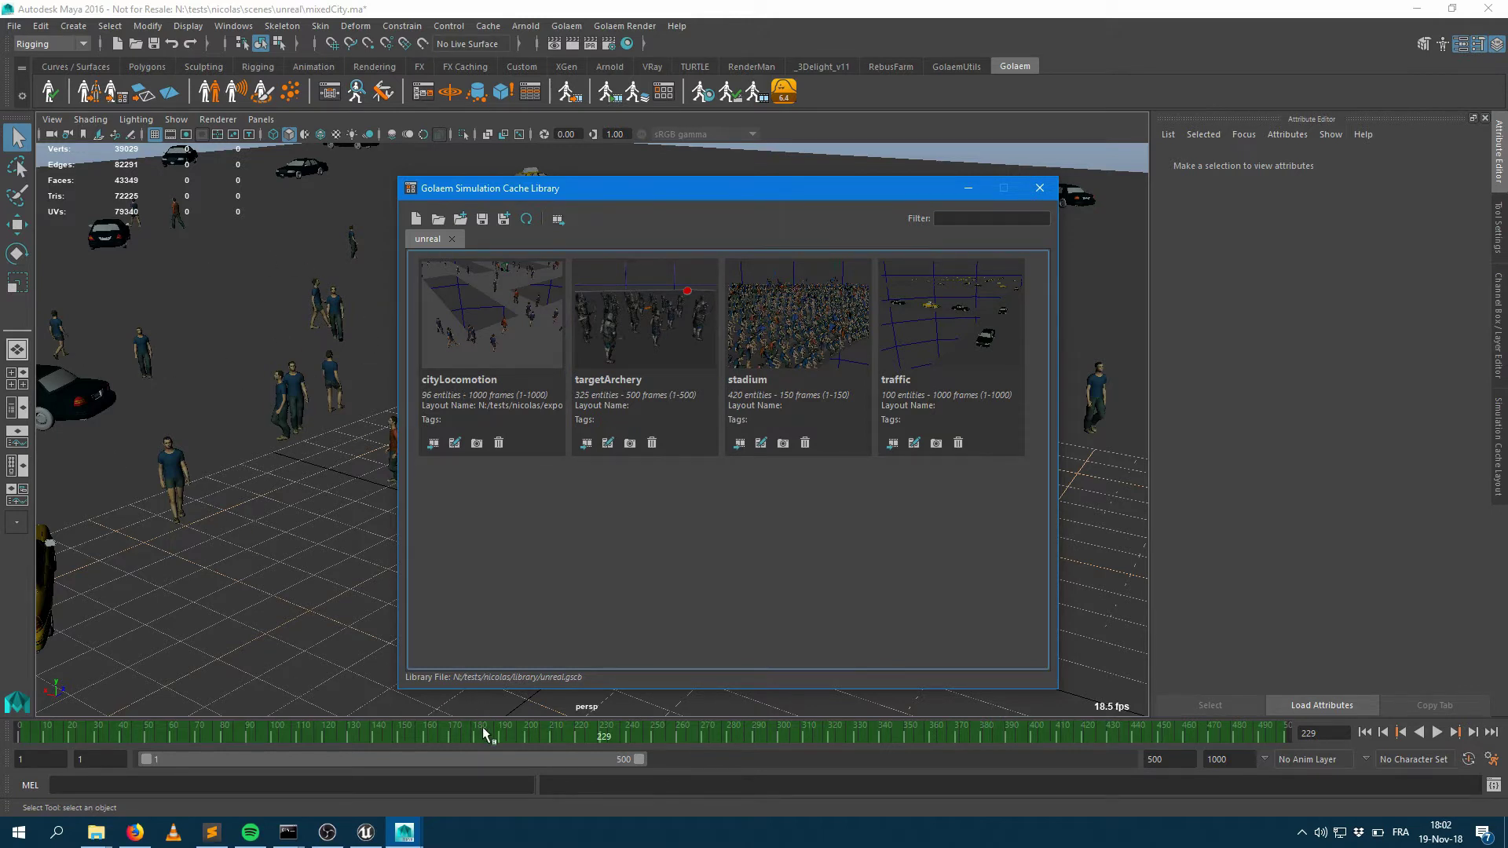
{"action": "left_click_drag", "start_coordinate": [485, 734], "coordinate": [556, 760]}
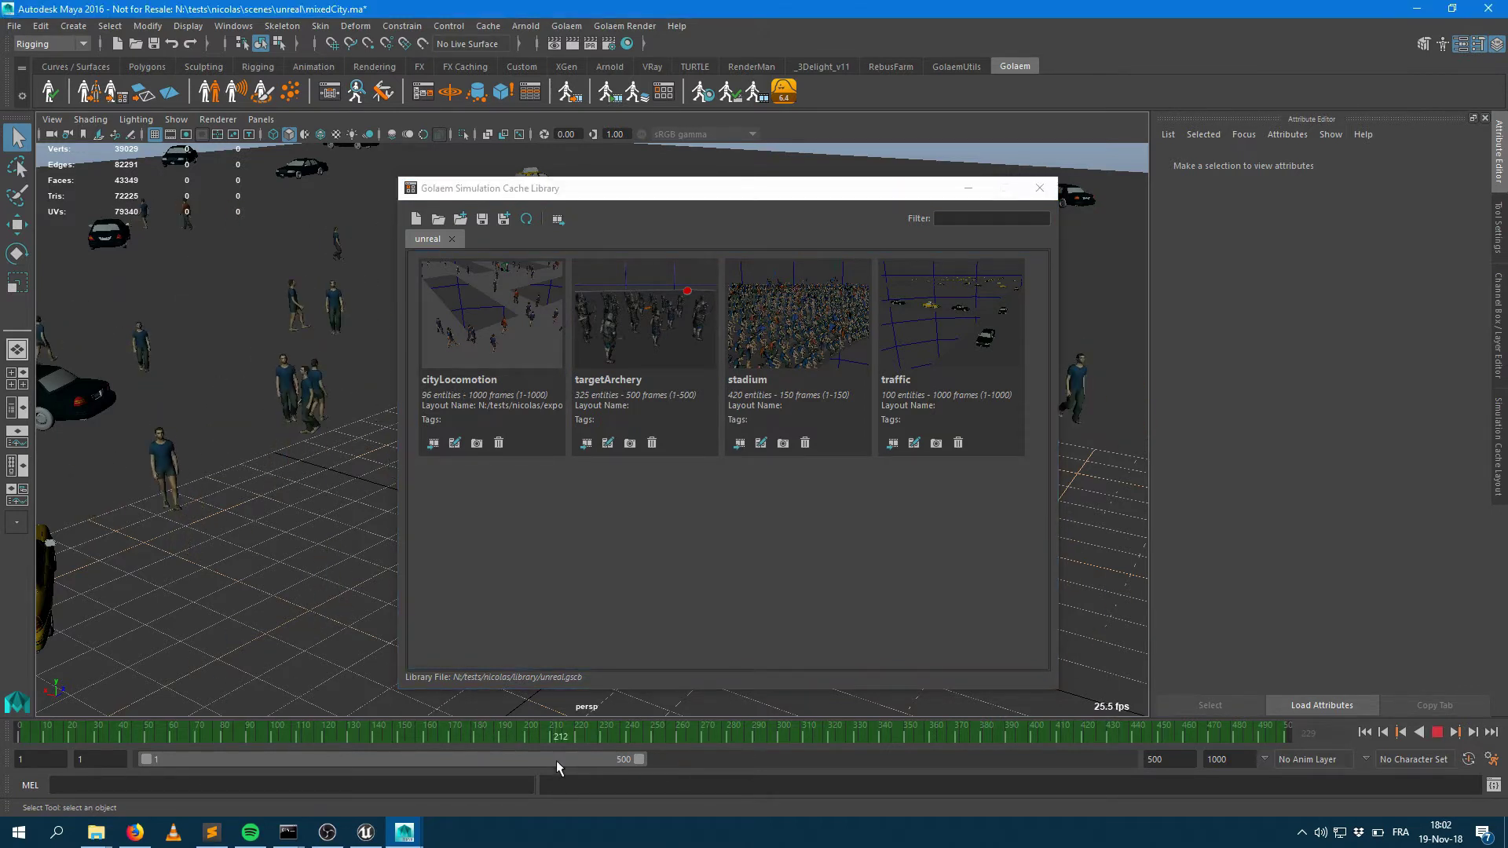
{"action": "left_click", "coordinate": [557, 220]}
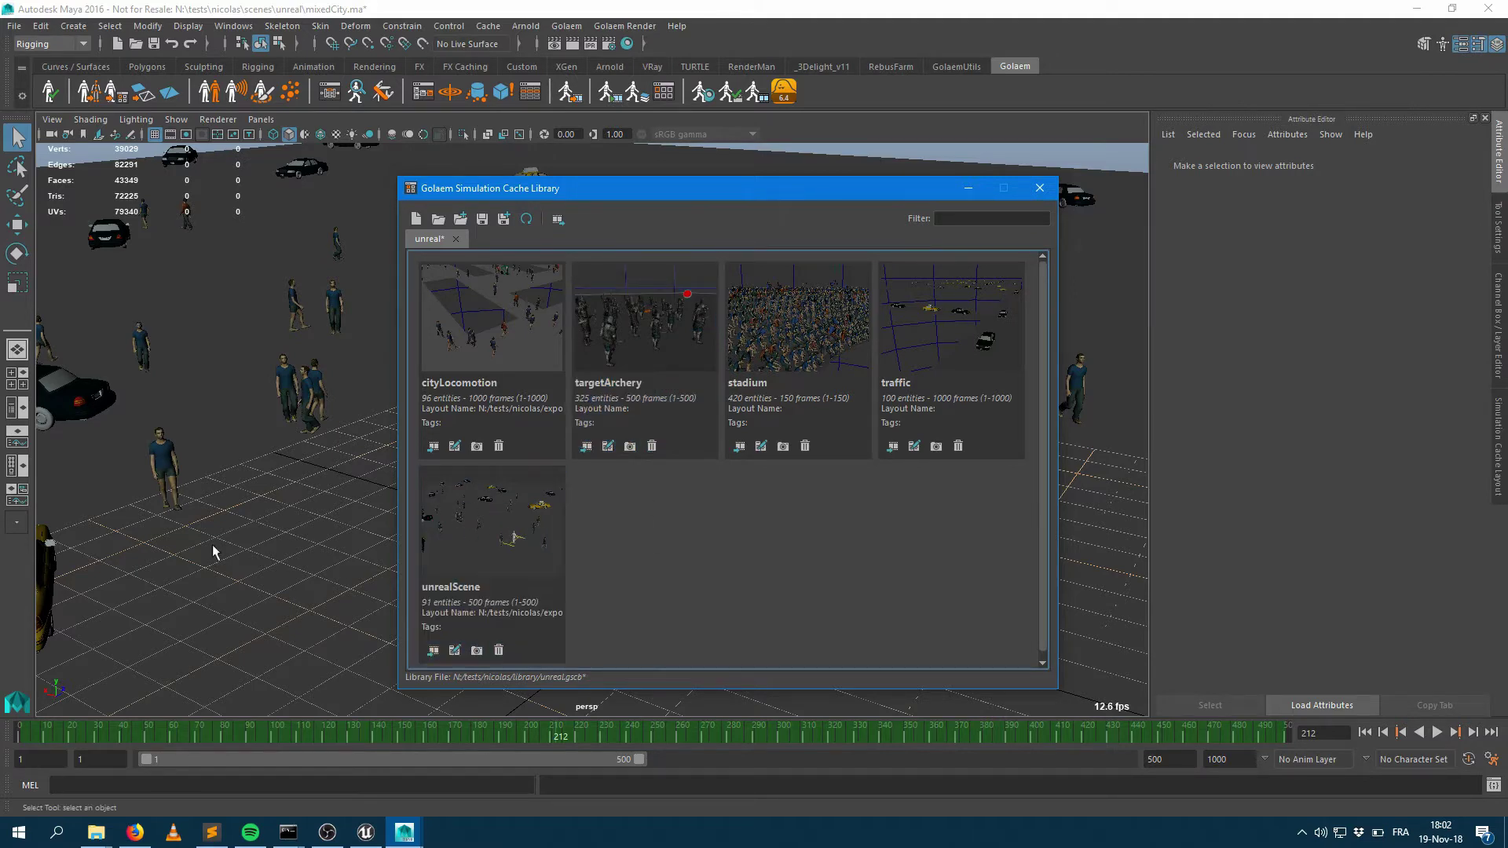
Step: Reframe the crowd scene and update the unrealScene library item's thumbnail with a new snapshot
{"action": "left_click", "coordinate": [209, 464]}
{"action": "scroll", "coordinate": [206, 459], "scroll_direction": "up", "scroll_amount": 3}
{"action": "middle_click_drag", "start_coordinate": [181, 434], "coordinate": [416, 436], "text": "alt"}
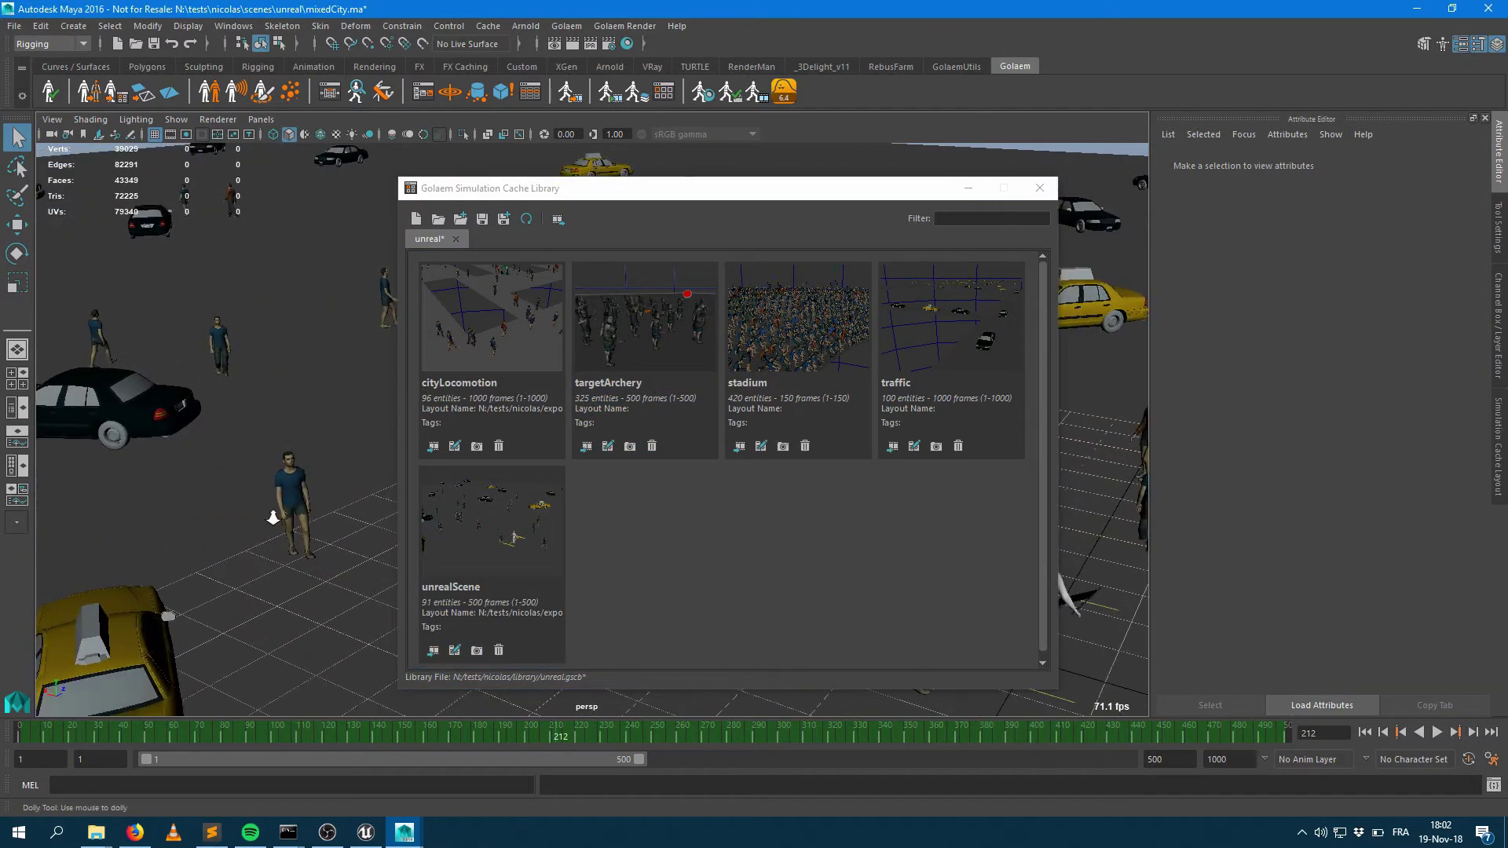
{"action": "right_click_drag", "start_coordinate": [273, 516], "coordinate": [296, 501], "text": "alt"}
{"action": "middle_click_drag", "start_coordinate": [296, 502], "coordinate": [396, 530], "text": "alt"}
{"action": "right_click_drag", "start_coordinate": [330, 525], "coordinate": [352, 520], "text": "alt"}
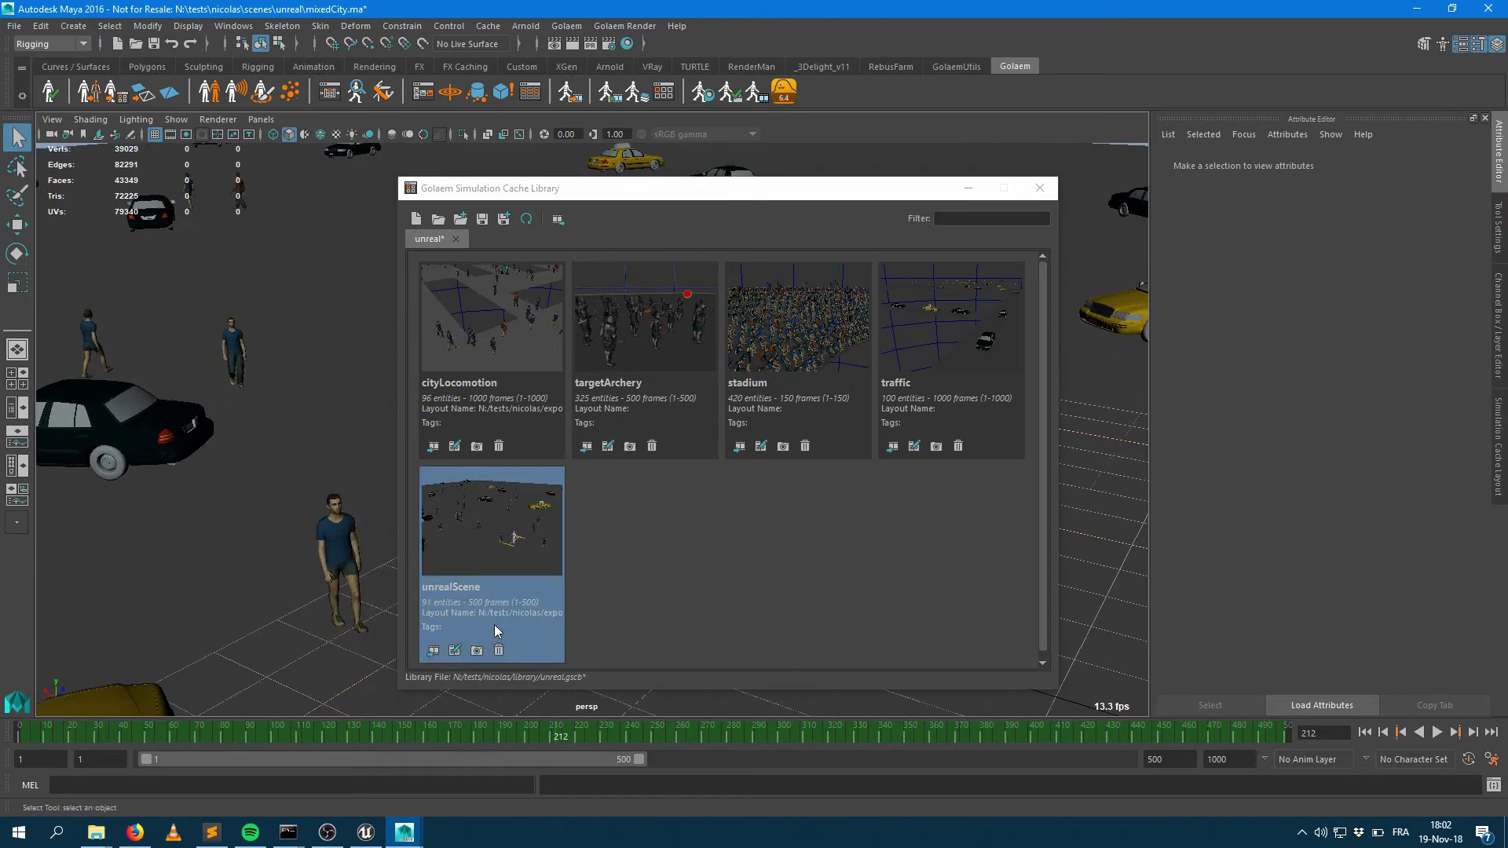
{"action": "left_click", "coordinate": [478, 651]}
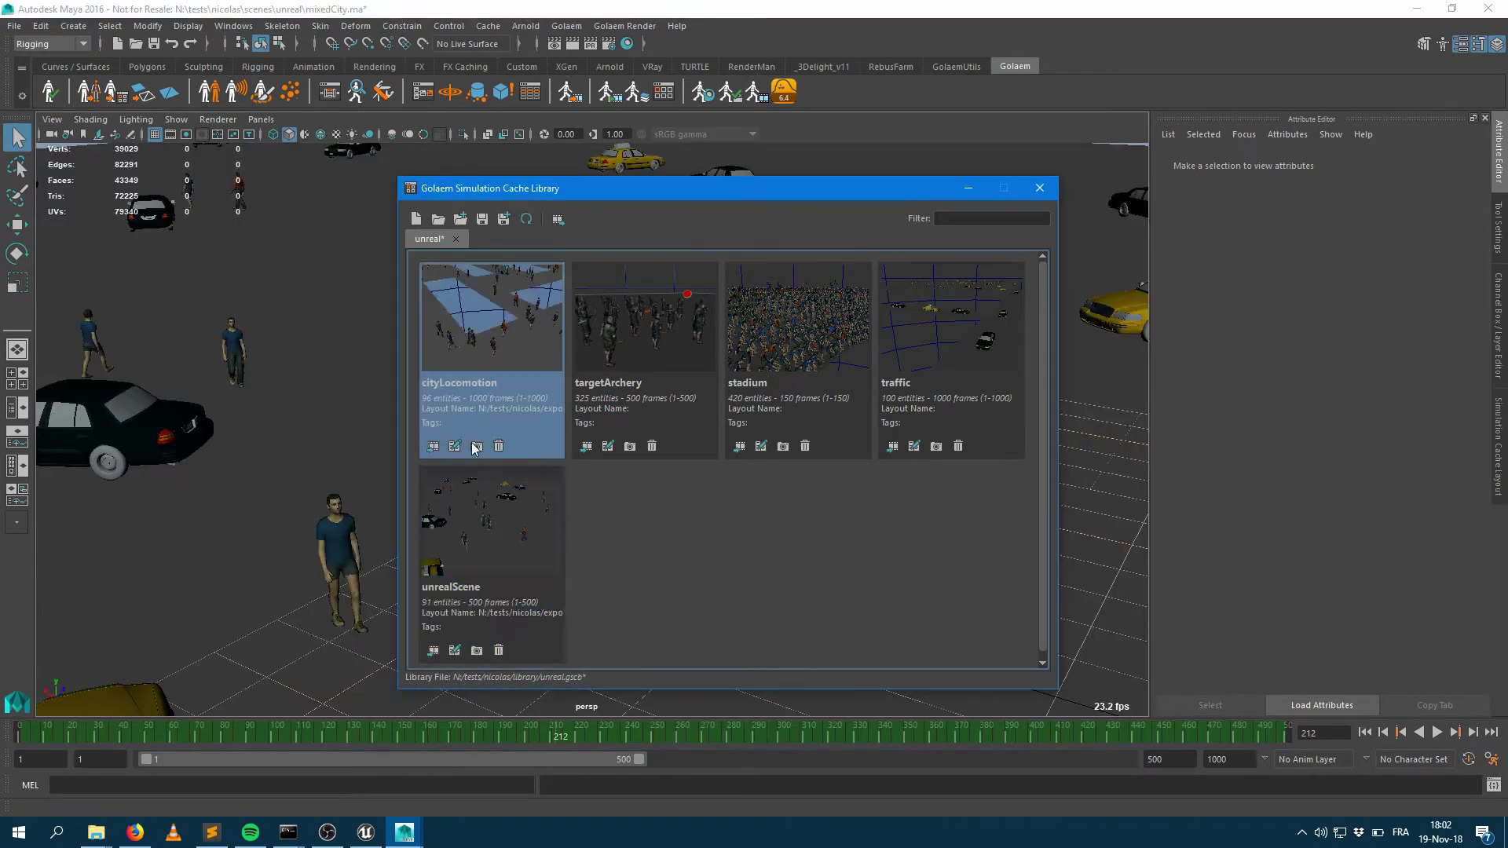
Step: Review the unrealScene item's cache, character and layout settings in its edit dialog, and save the unreal library
{"action": "left_click", "coordinate": [455, 651]}
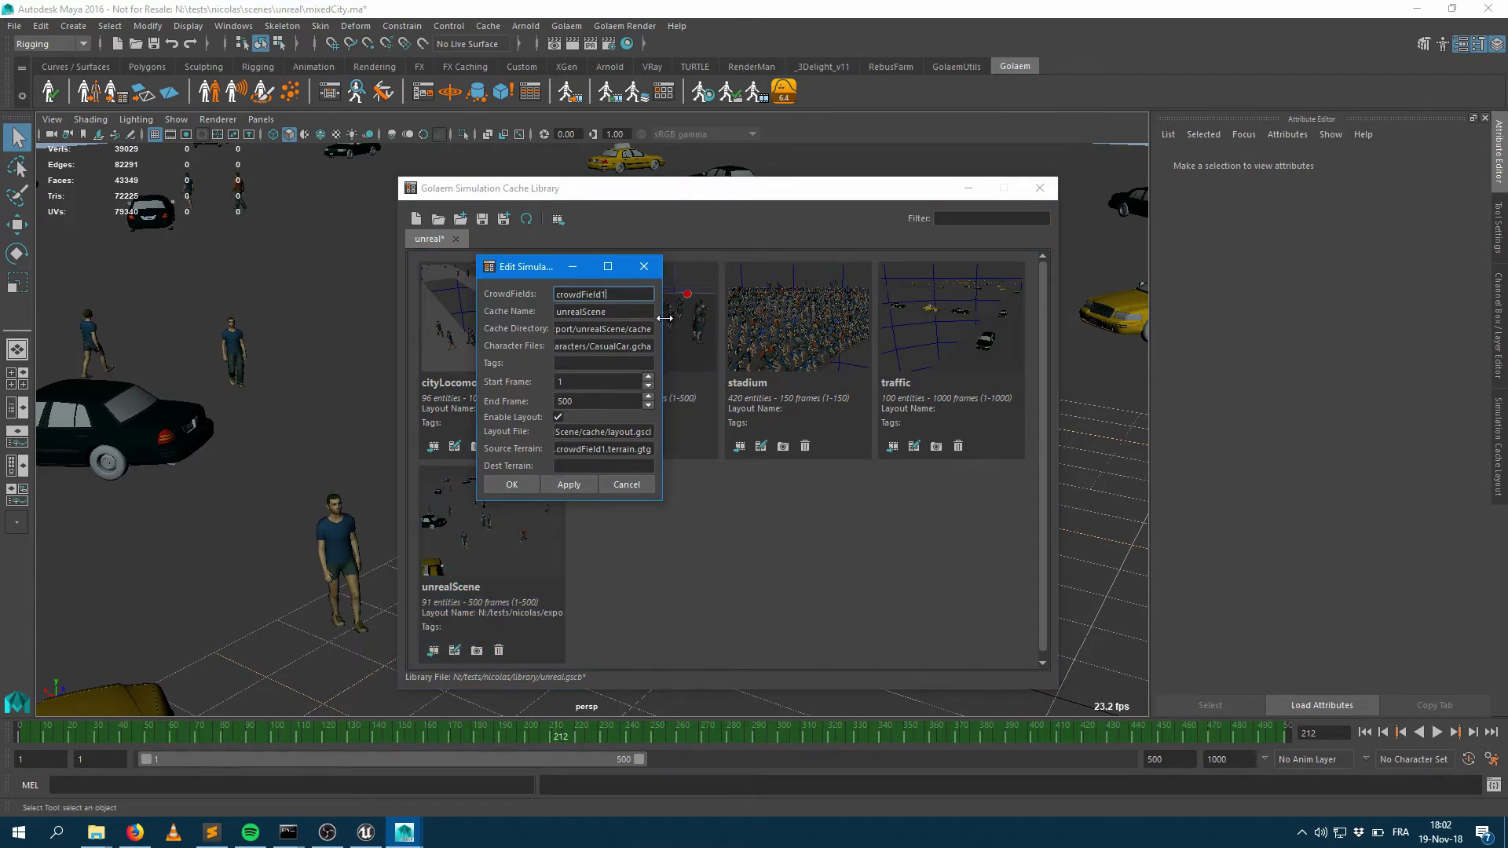
{"action": "left_click_drag", "start_coordinate": [662, 318], "coordinate": [806, 317]}
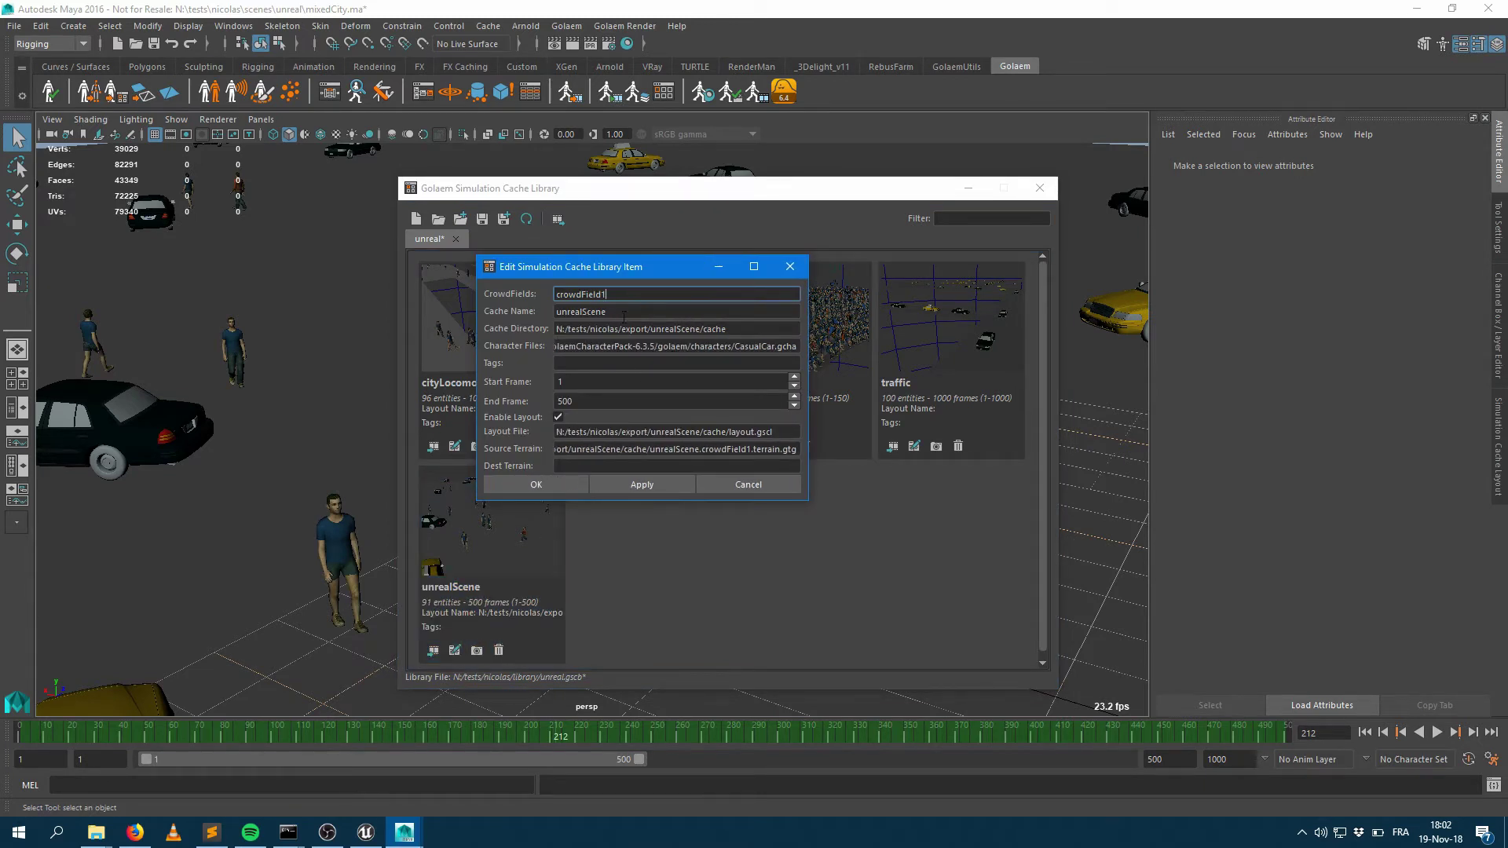
{"action": "left_click", "coordinate": [789, 269]}
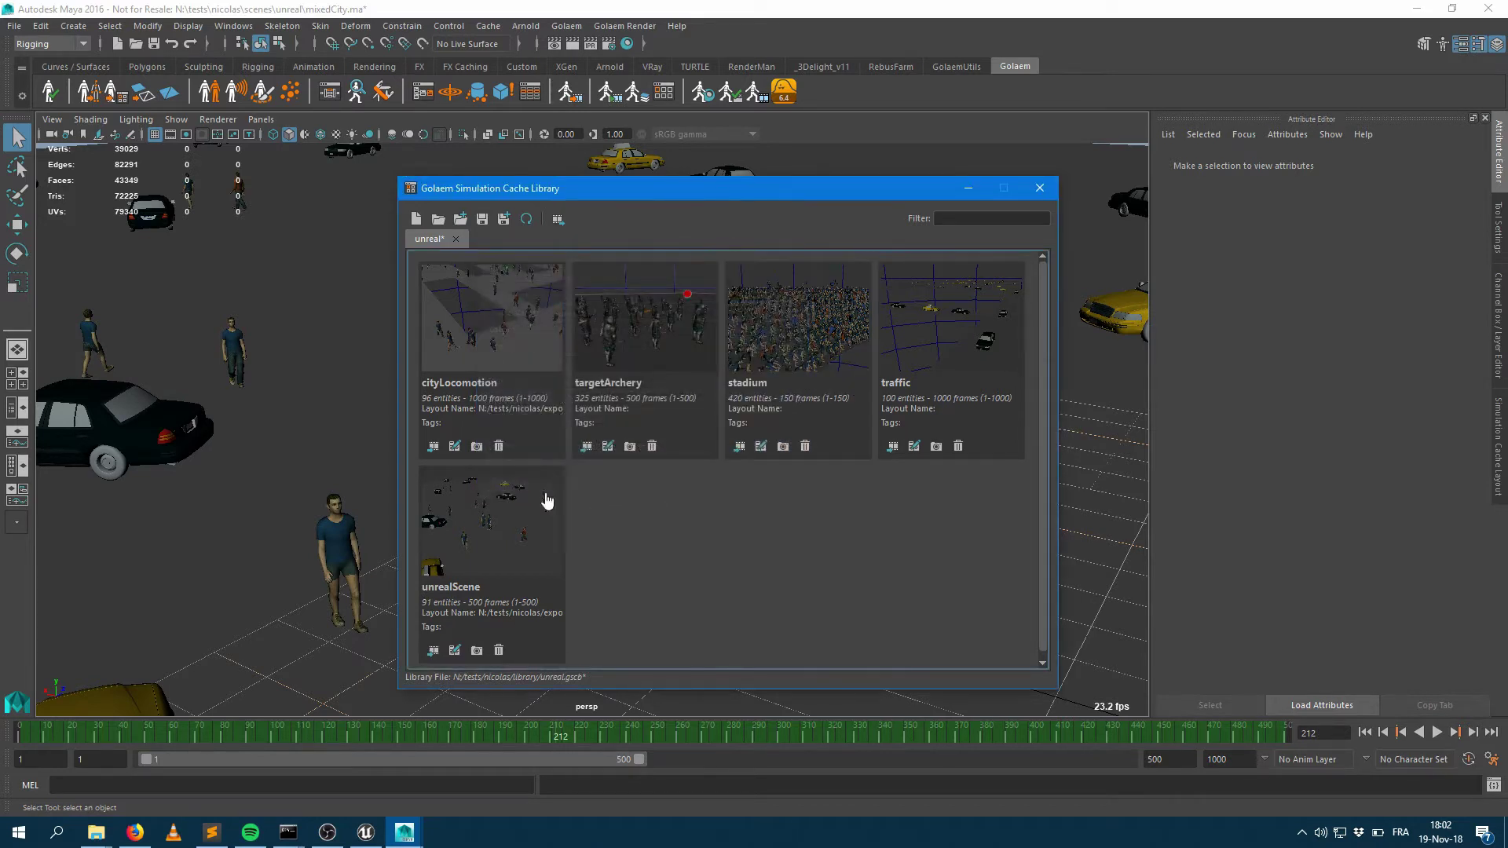
{"action": "left_click", "coordinate": [482, 220]}
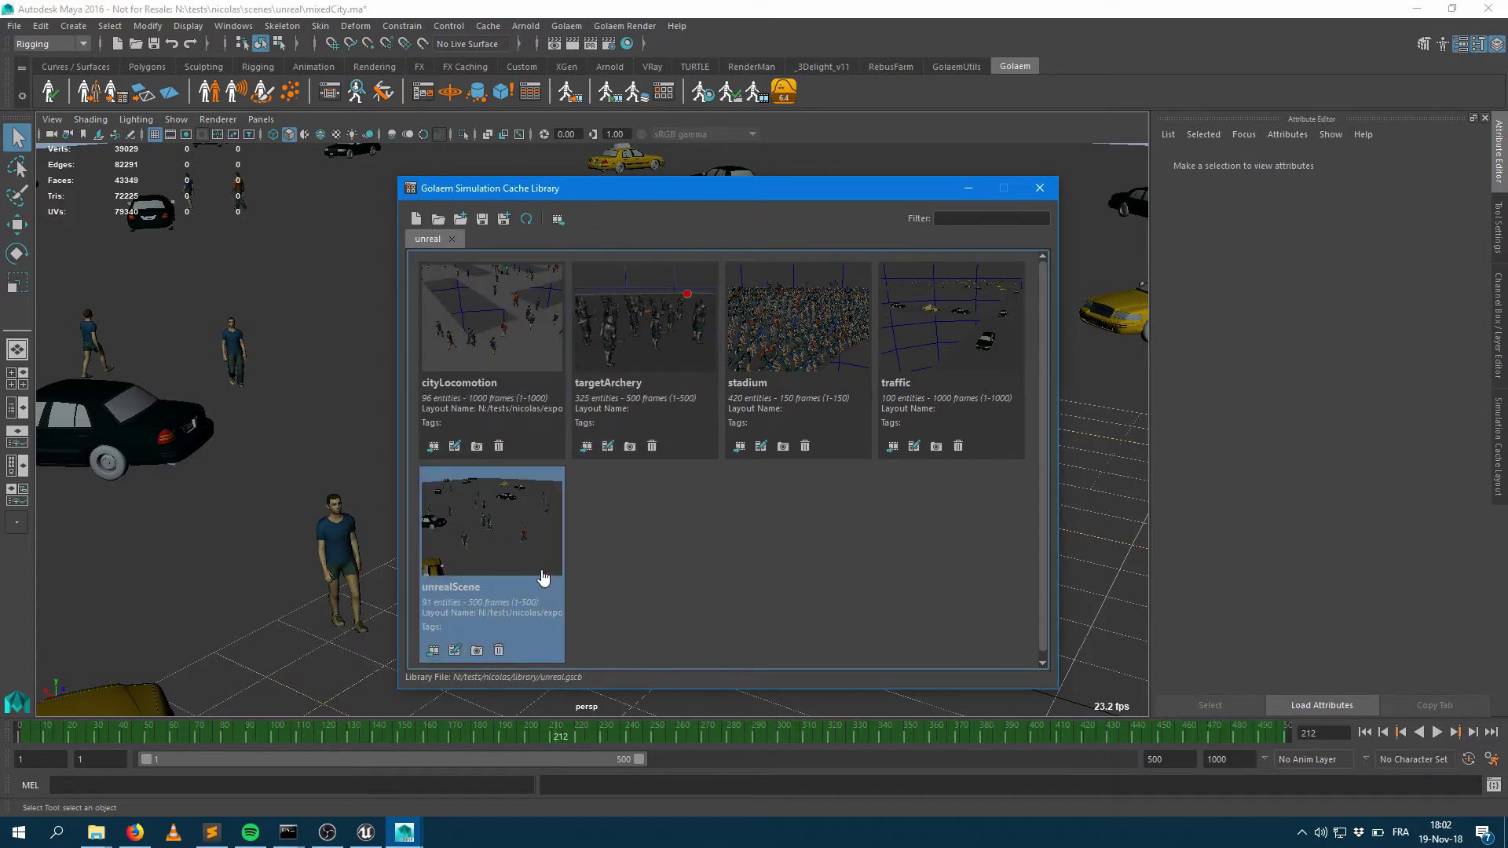
Step: Switch to the Unreal Editor, open the Golaem Library and load the unreal.gscb library file
{"action": "left_click", "coordinate": [366, 834]}
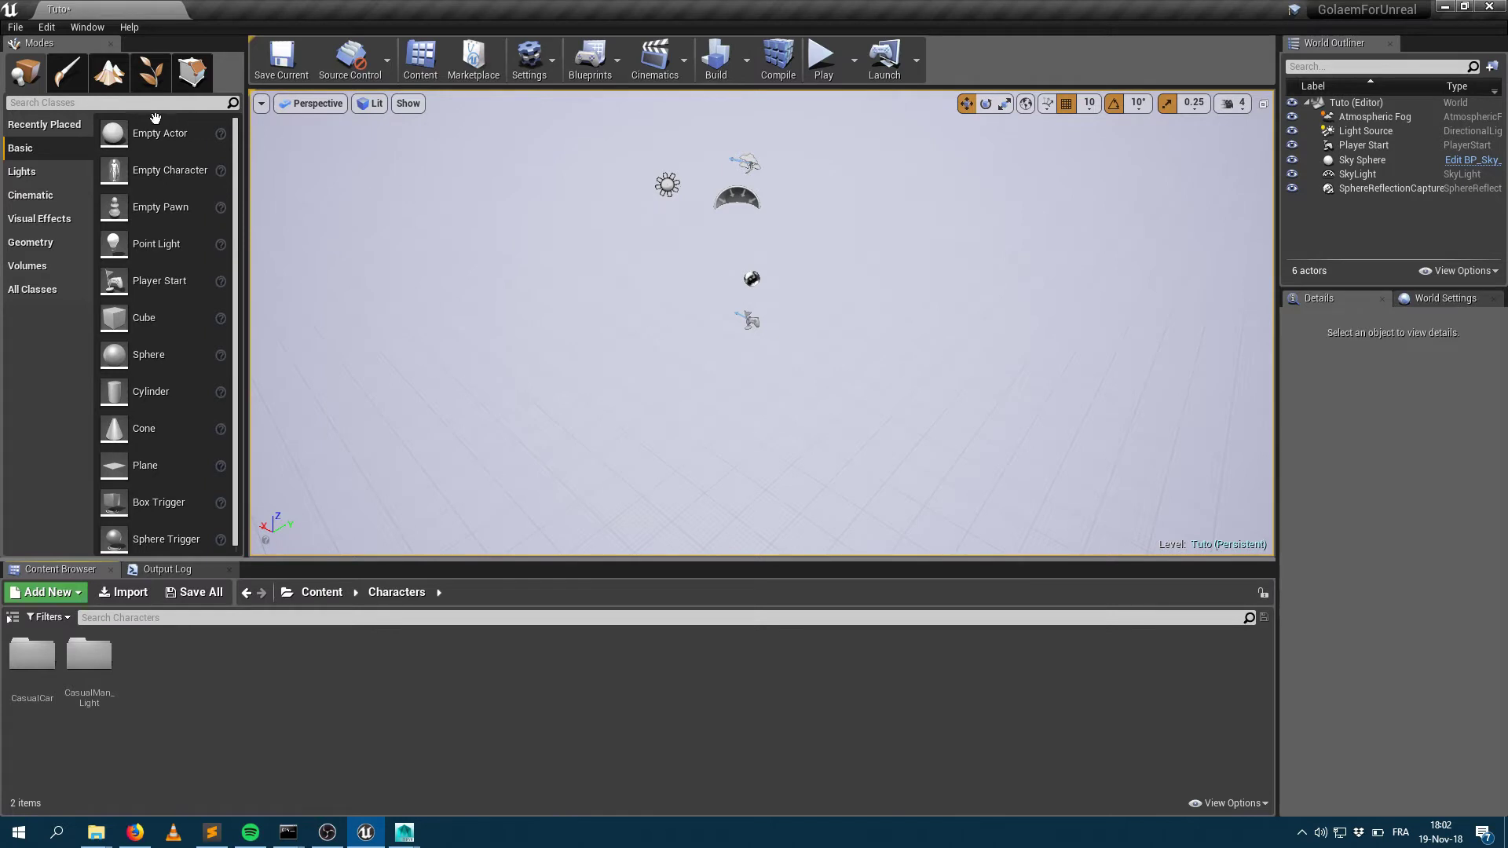
{"action": "left_click", "coordinate": [87, 29]}
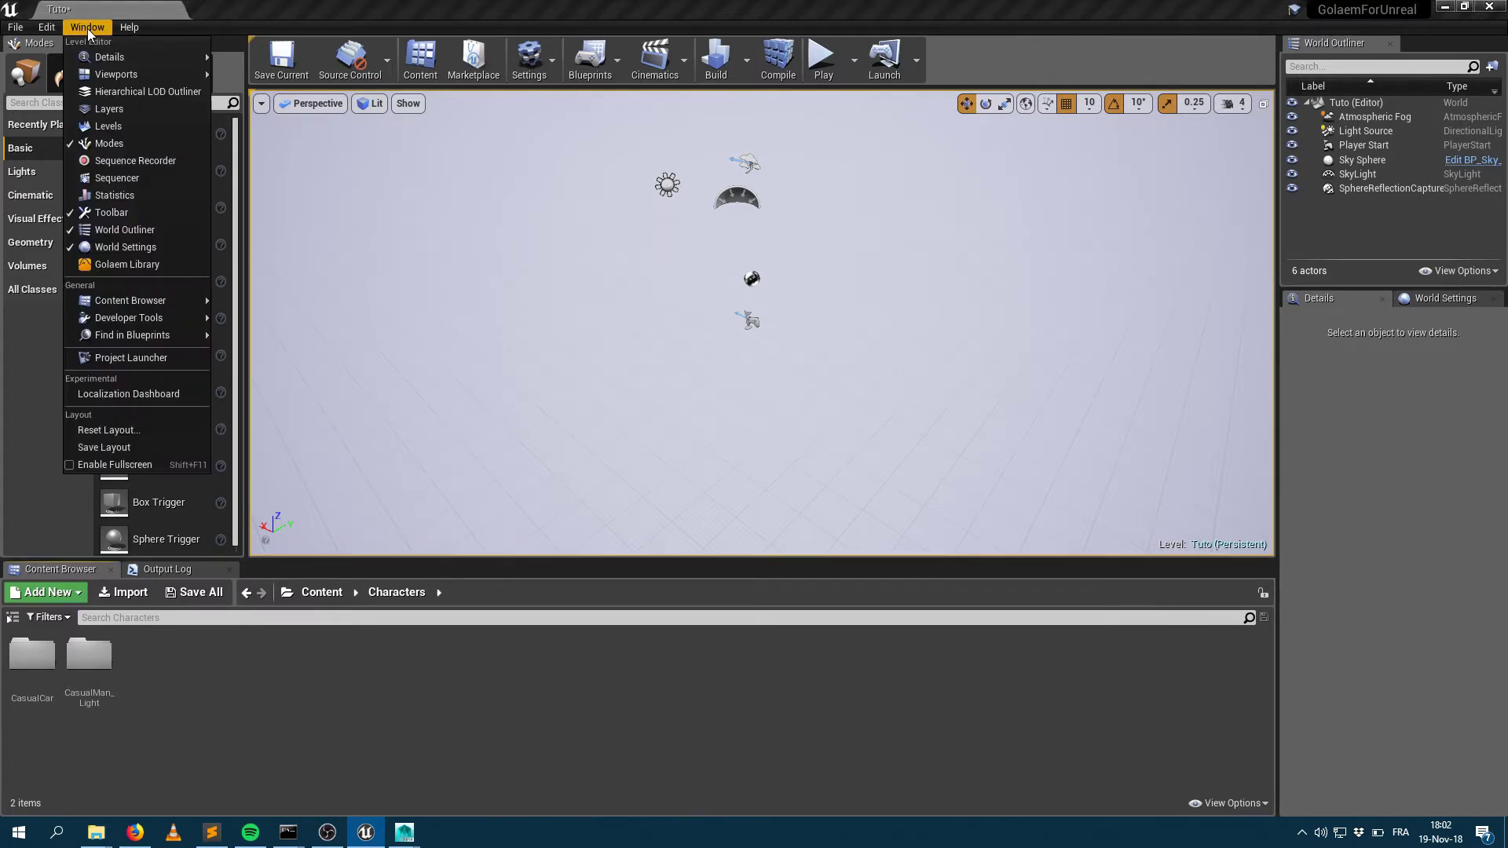
{"action": "left_click", "coordinate": [130, 267]}
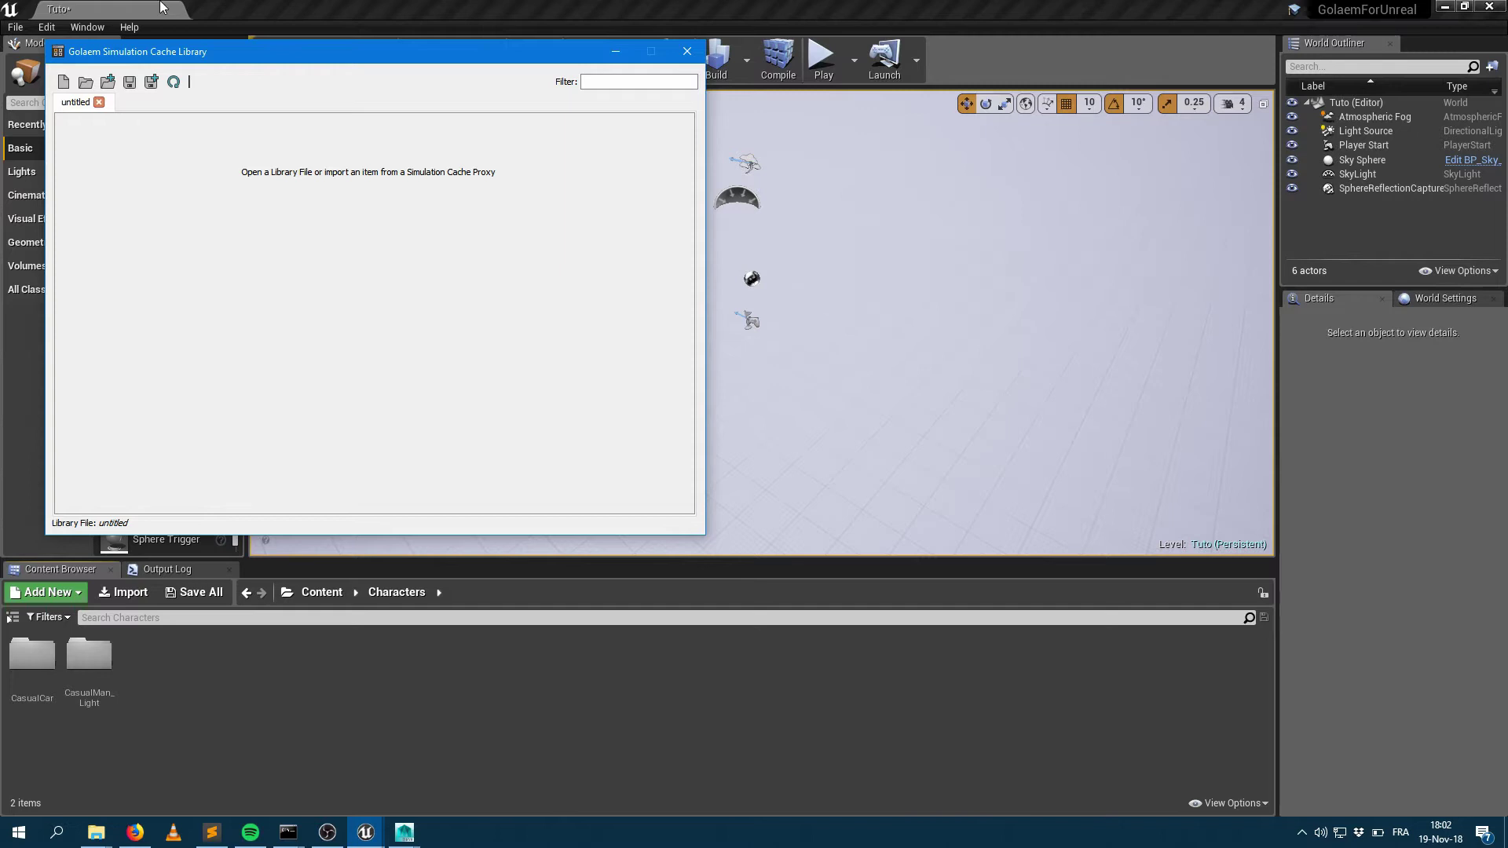
{"action": "left_click", "coordinate": [86, 81]}
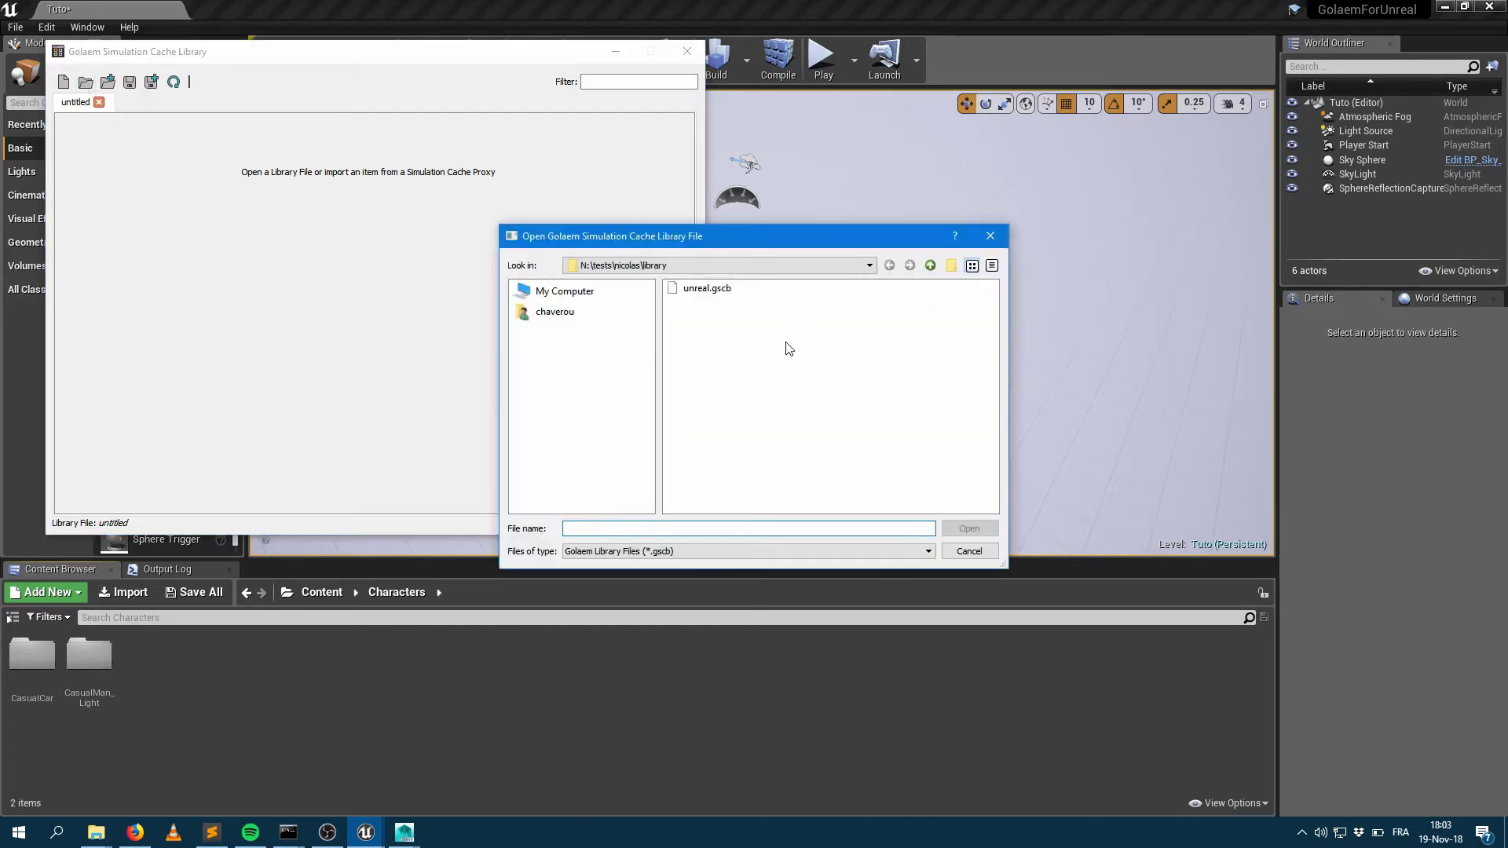
{"action": "double_click", "coordinate": [715, 291]}
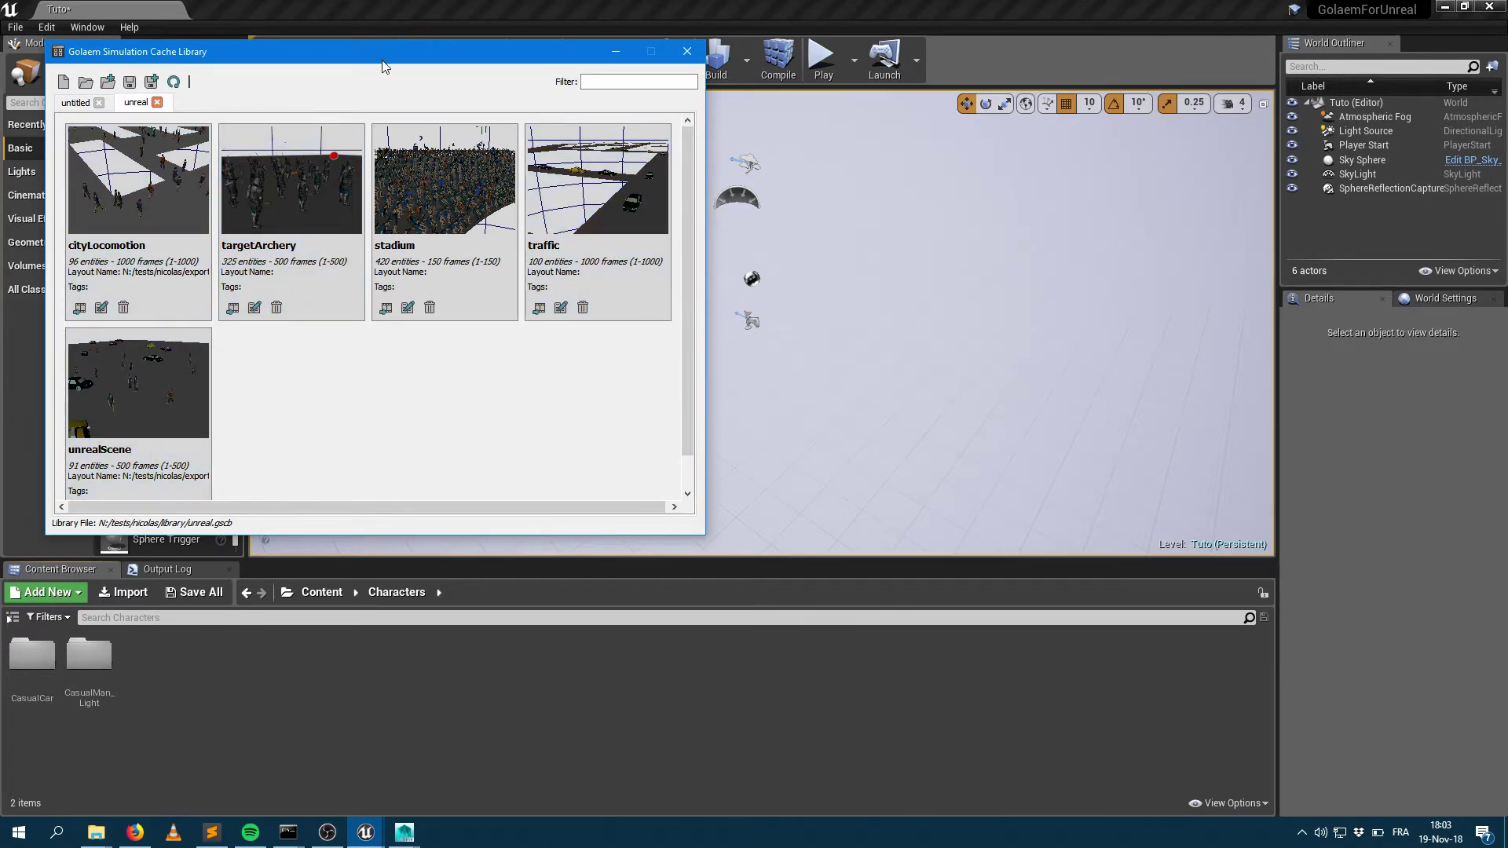
{"action": "left_click_drag", "start_coordinate": [382, 65], "coordinate": [1091, 52]}
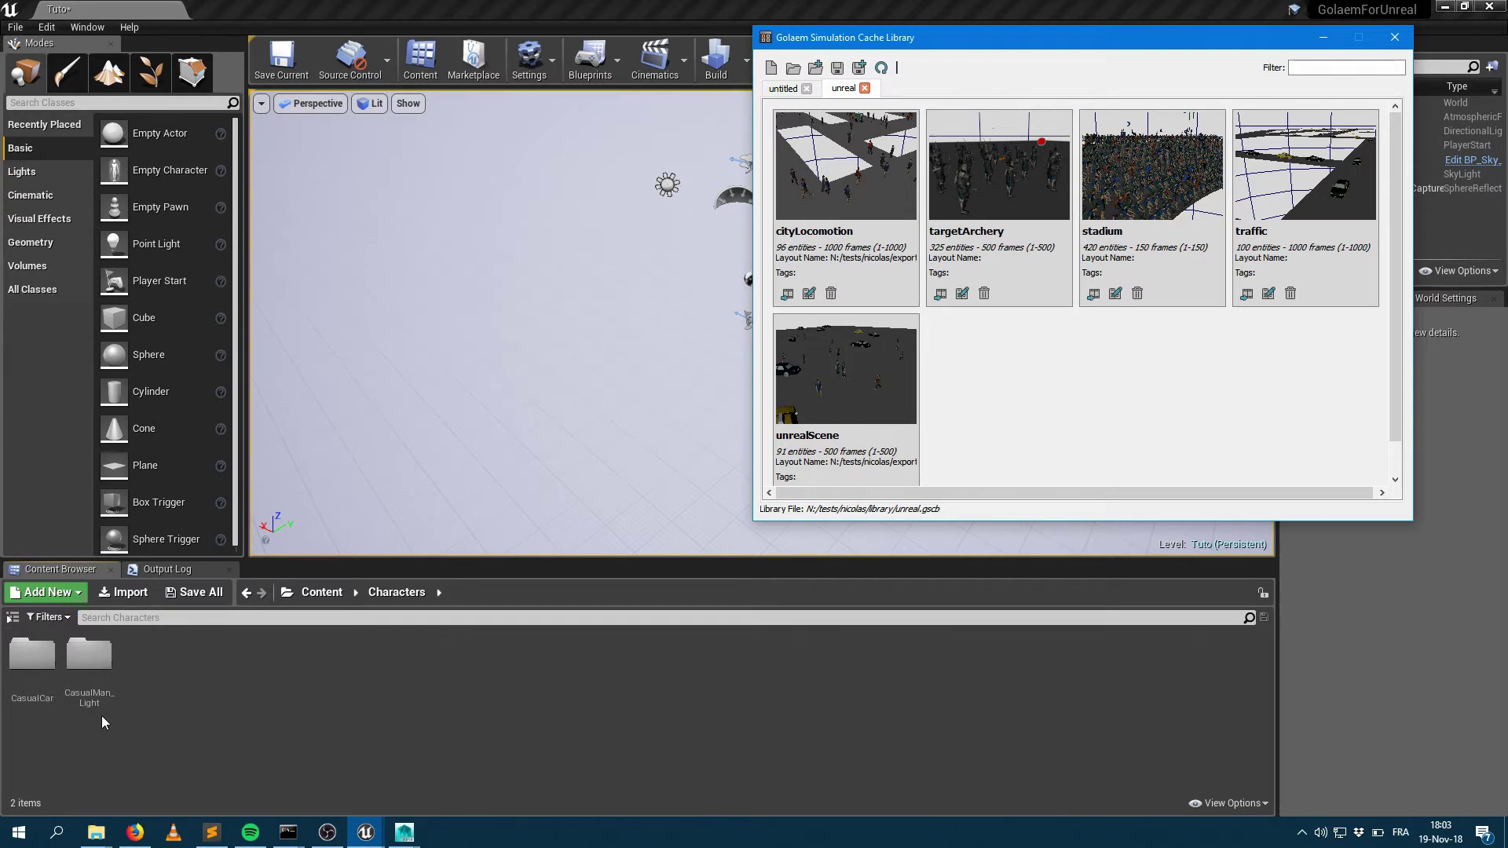
Step: Examine the imported character assets in the CasualCar and CasualMan_Light folders under Content/Characters
{"action": "left_click", "coordinate": [35, 662]}
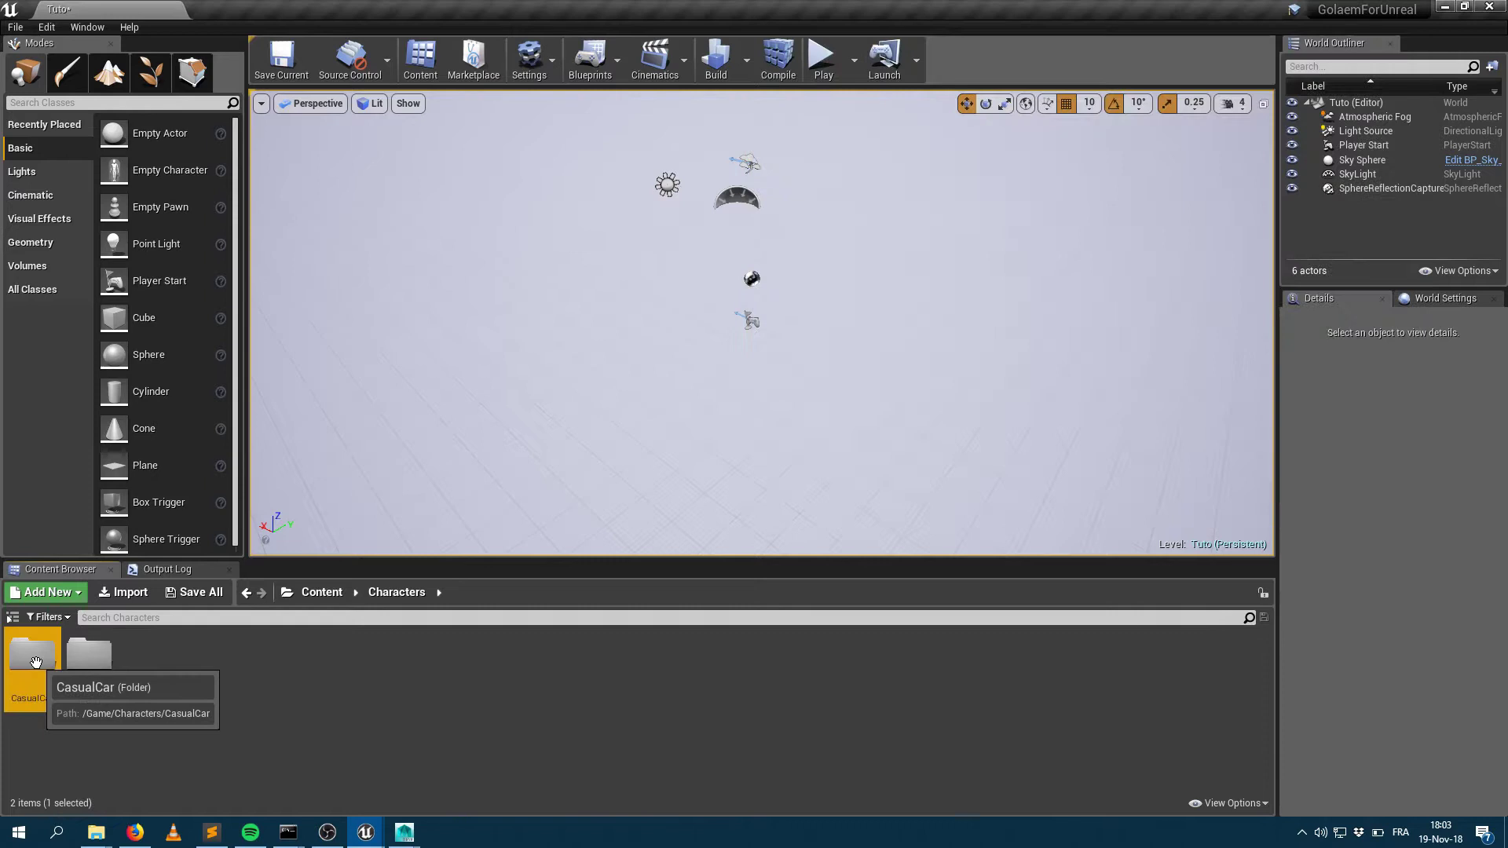
{"action": "double_click", "coordinate": [35, 662]}
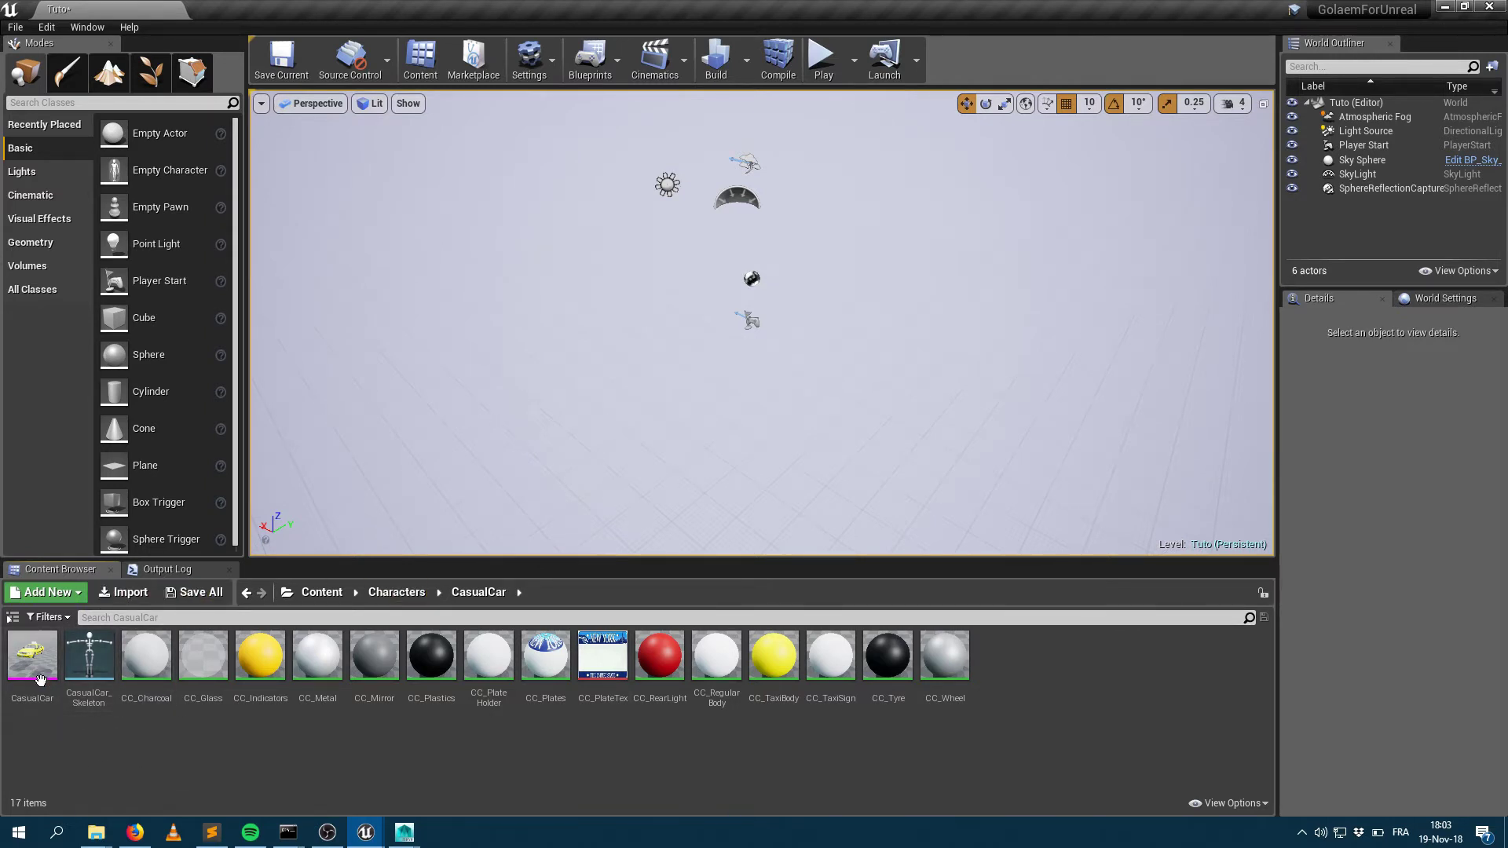
{"action": "mouse_move", "coordinate": [25, 700]}
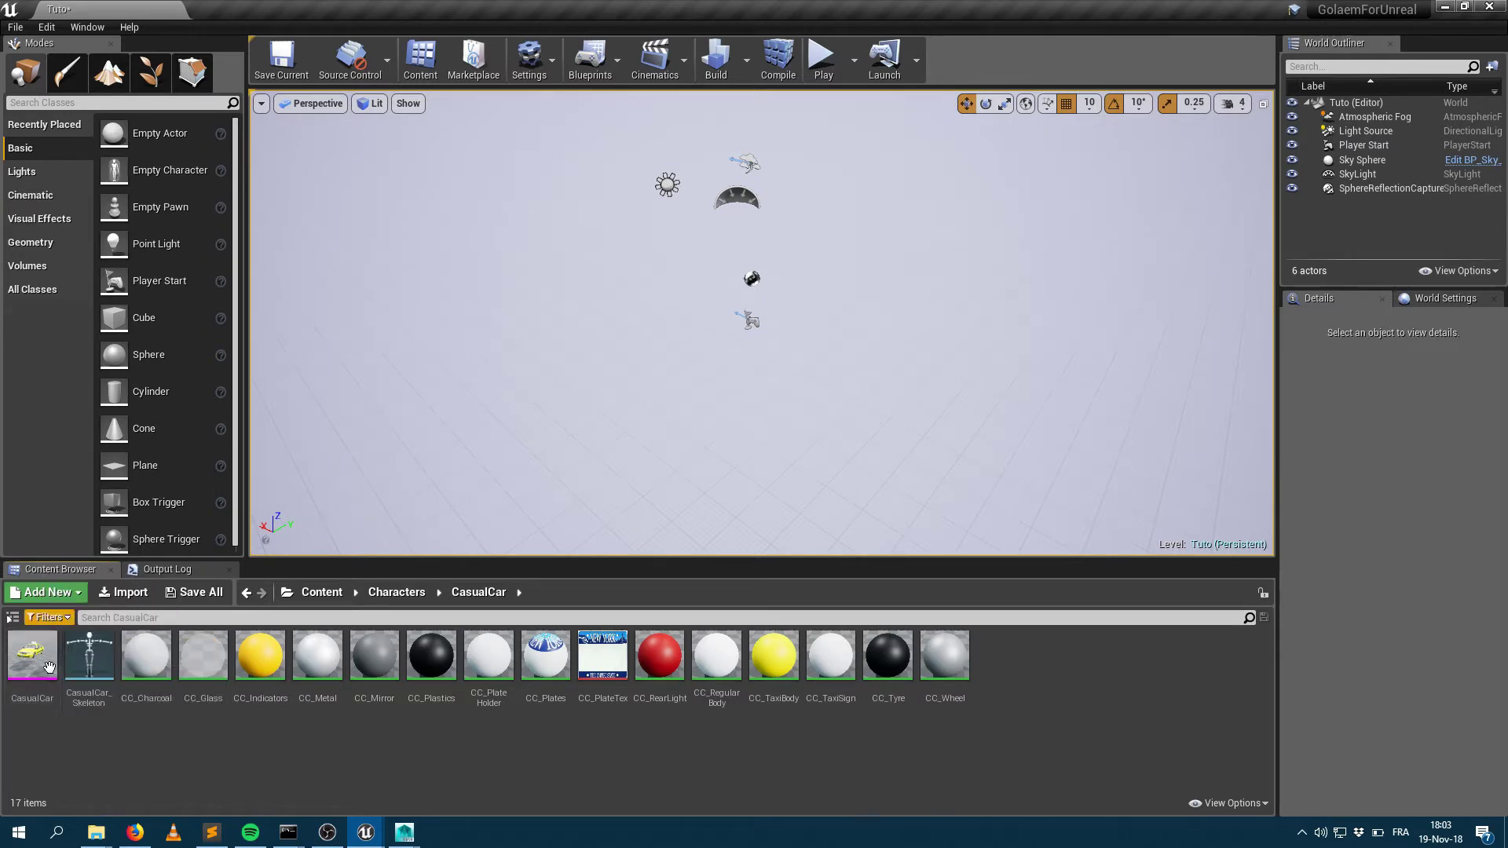
{"action": "left_click", "coordinate": [397, 594]}
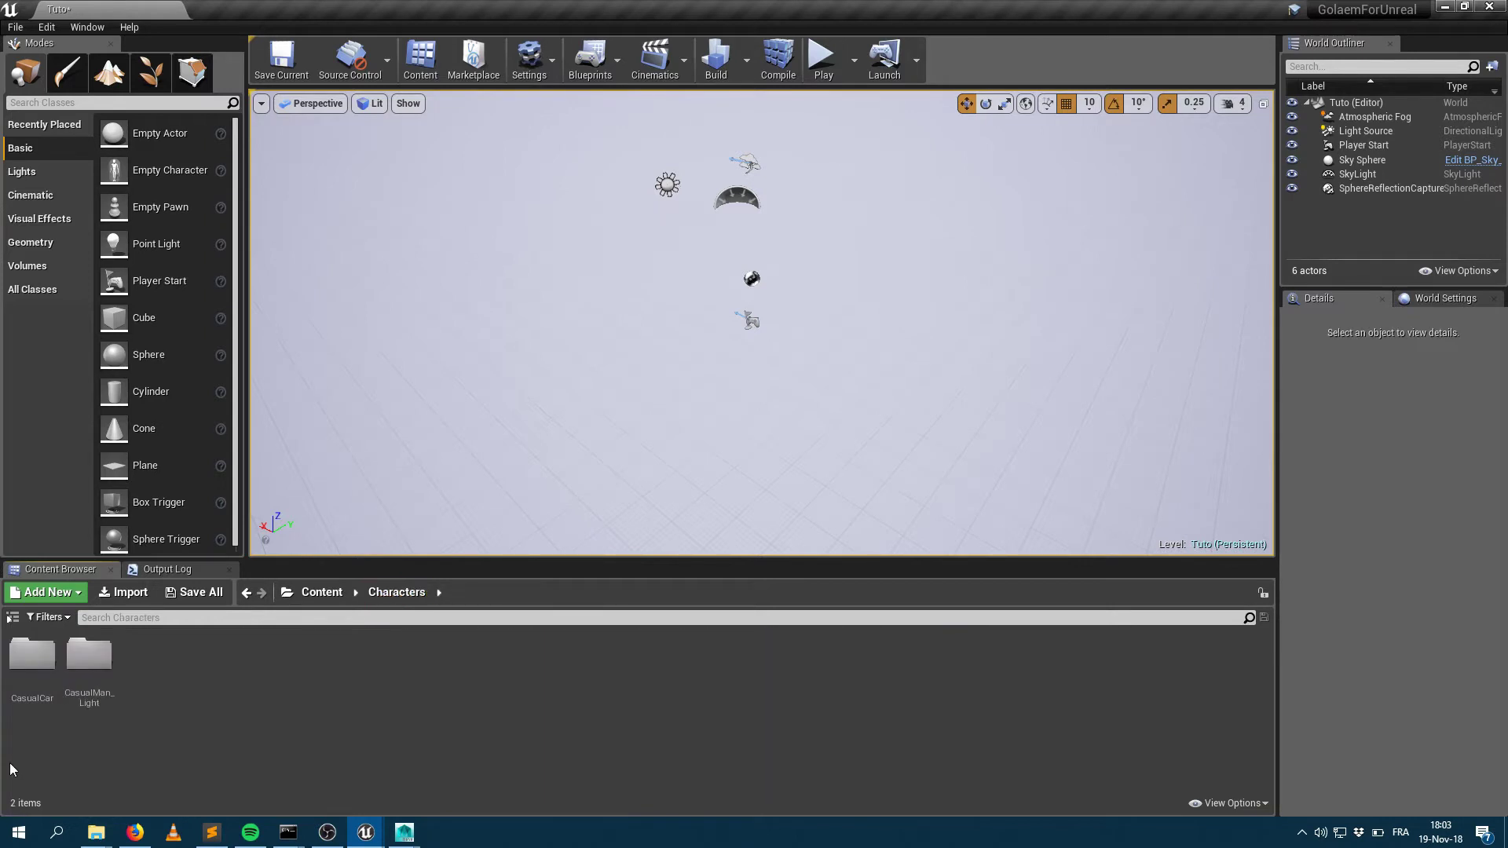
{"action": "left_click", "coordinate": [80, 666]}
{"action": "double_click", "coordinate": [79, 666]}
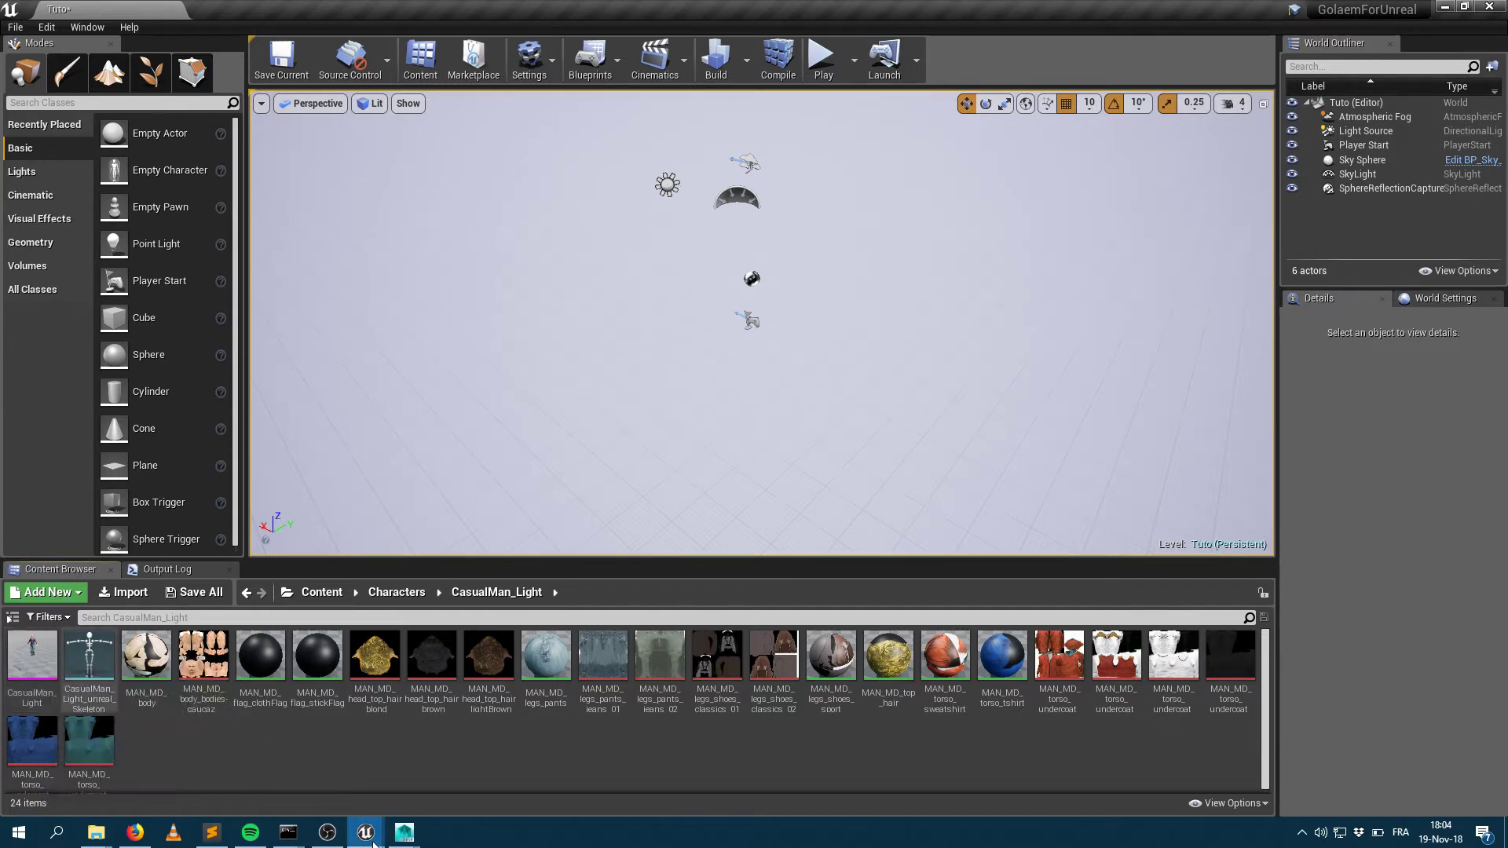
Step: Switch to Maya, minimise the cache library and select cacheProxy1 in the Outliner
{"action": "mouse_move", "coordinate": [402, 833]}
{"action": "left_click", "coordinate": [444, 783]}
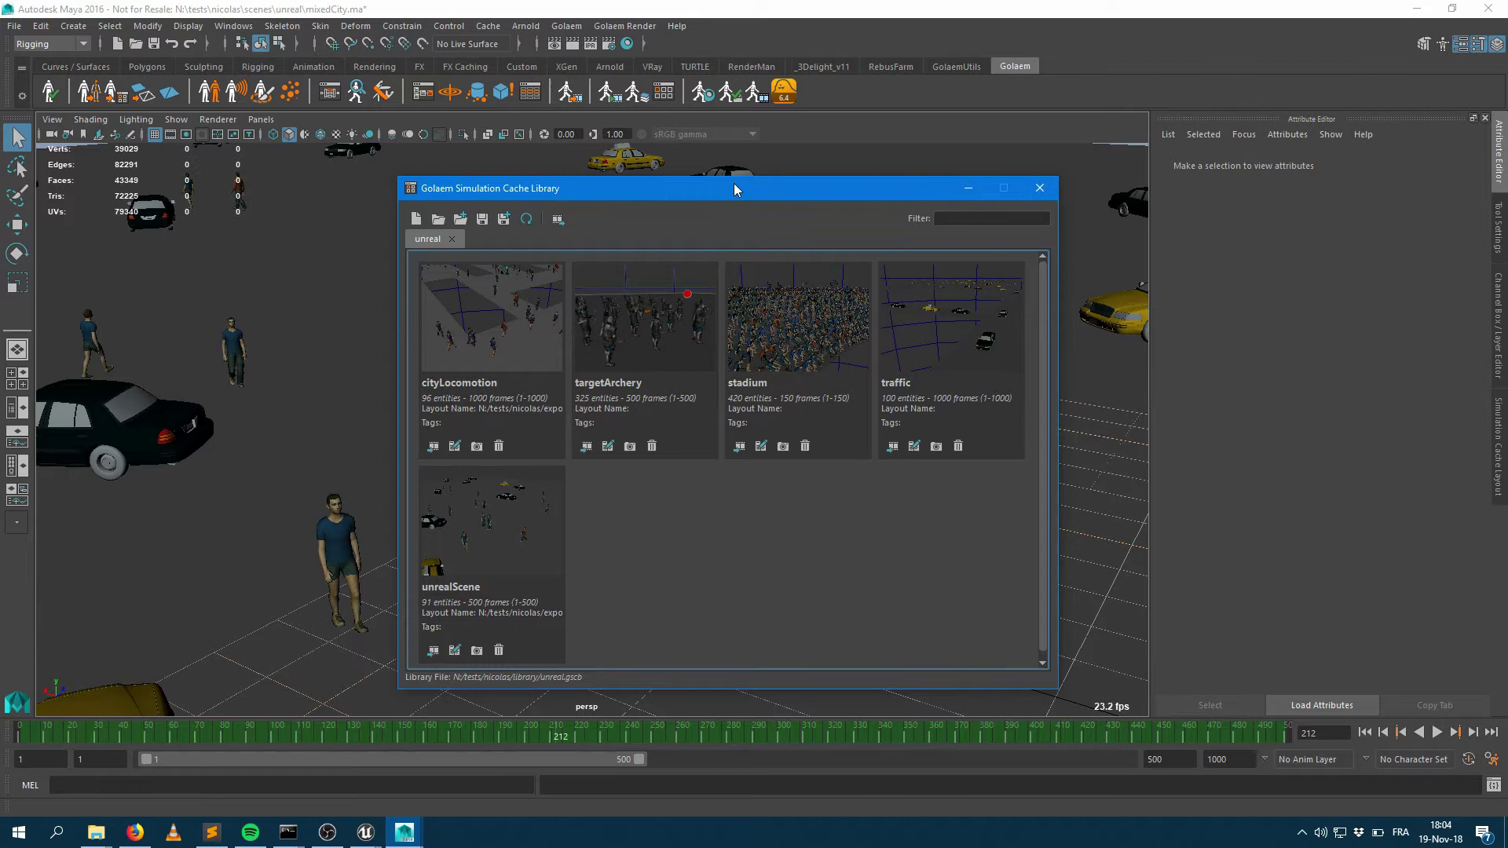
{"action": "left_click", "coordinate": [968, 187]}
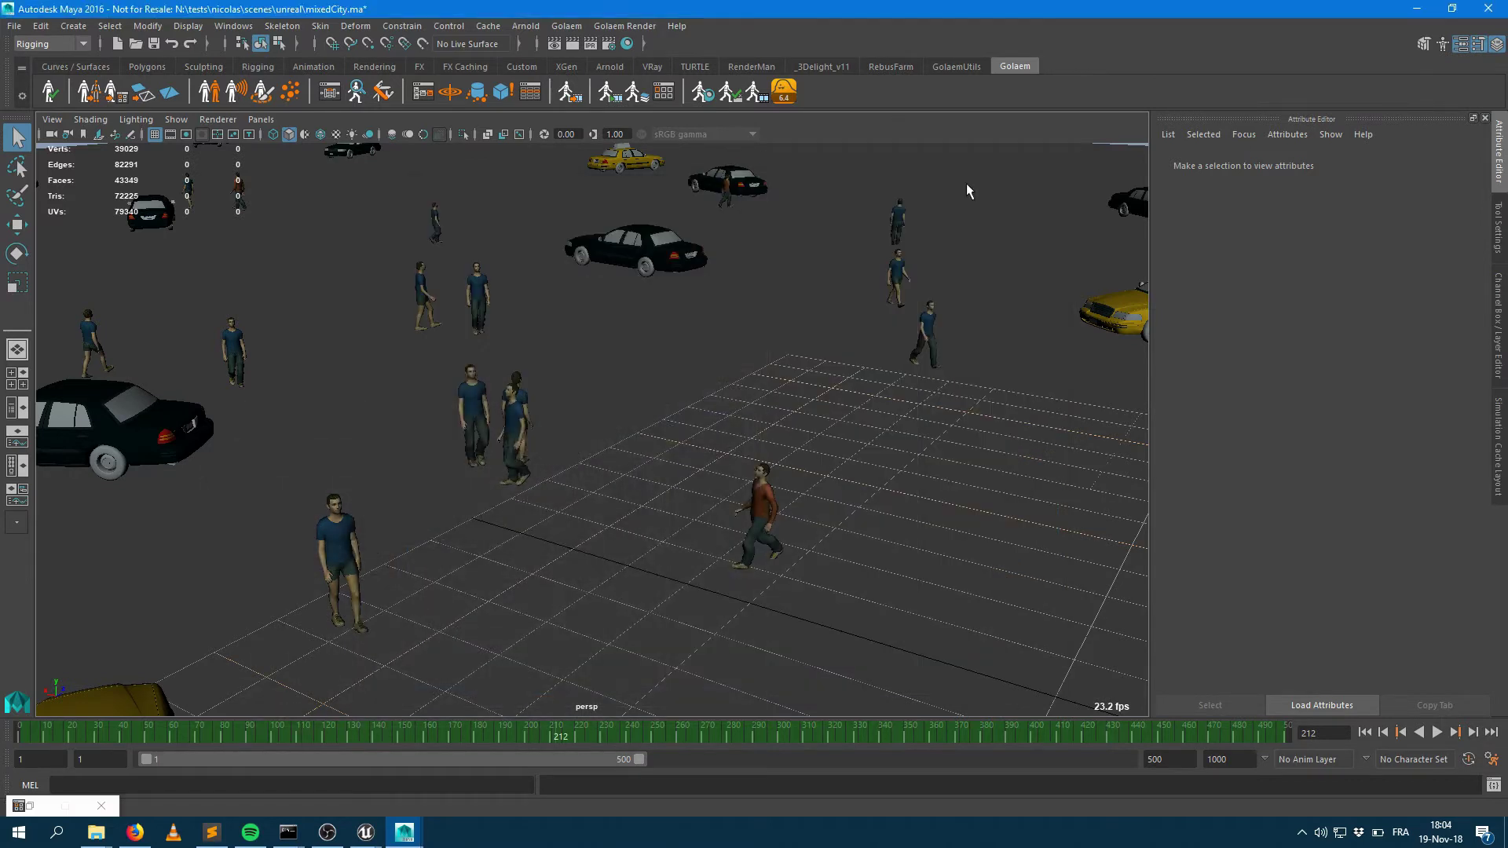
{"action": "key", "text": "shift+o"}
{"action": "left_click", "coordinate": [750, 372]}
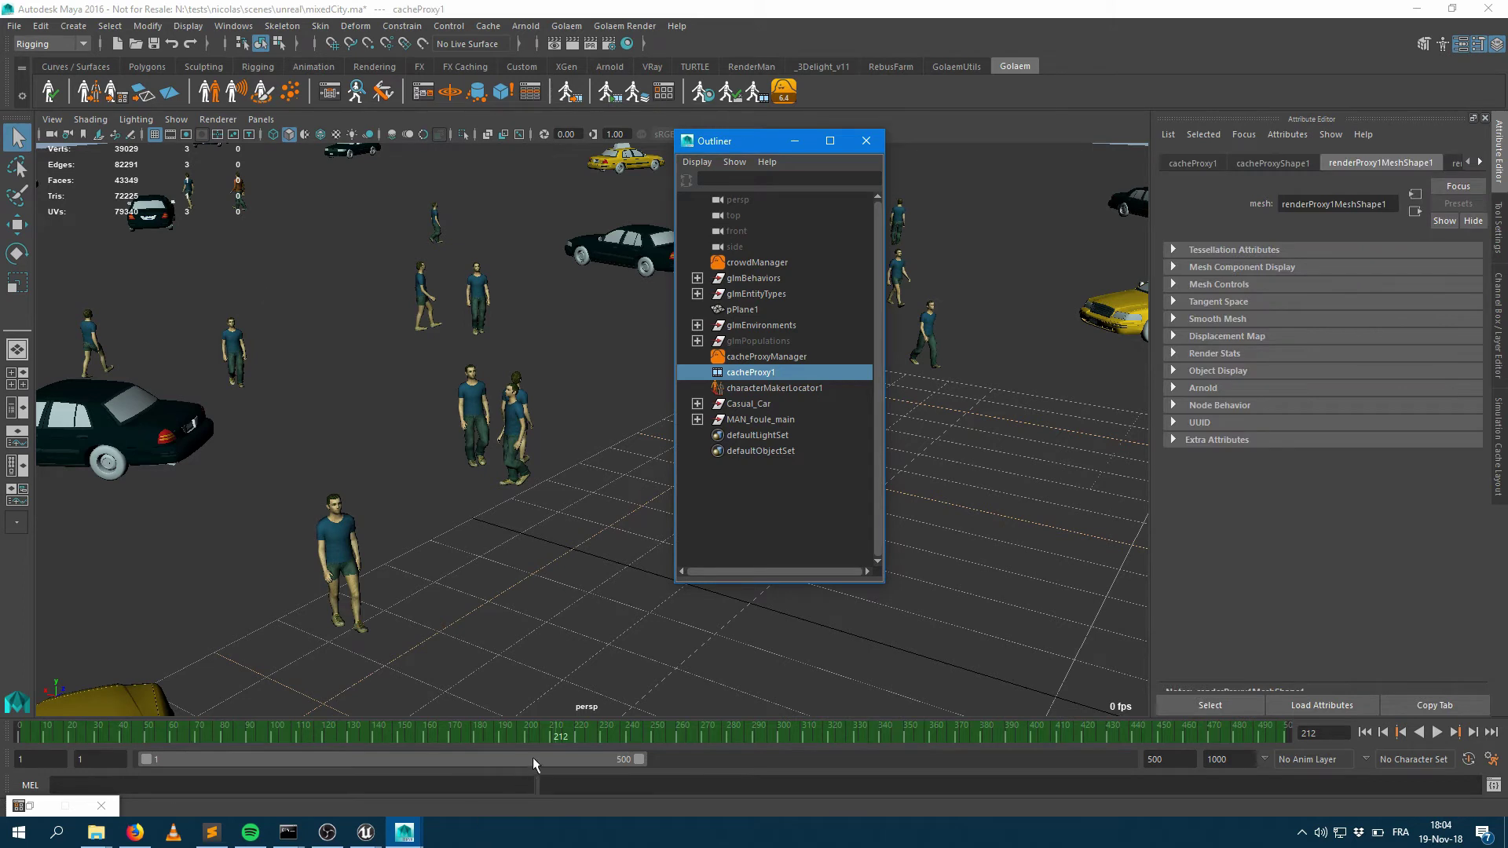
{"action": "mouse_move", "coordinate": [560, 734]}
{"action": "left_mouse_down"}
{"action": "mouse_move", "coordinate": [831, 727]}
{"action": "mouse_move", "coordinate": [445, 734]}
{"action": "mouse_move", "coordinate": [550, 746]}
{"action": "left_mouse_up"}
{"action": "key", "text": "Escape"}
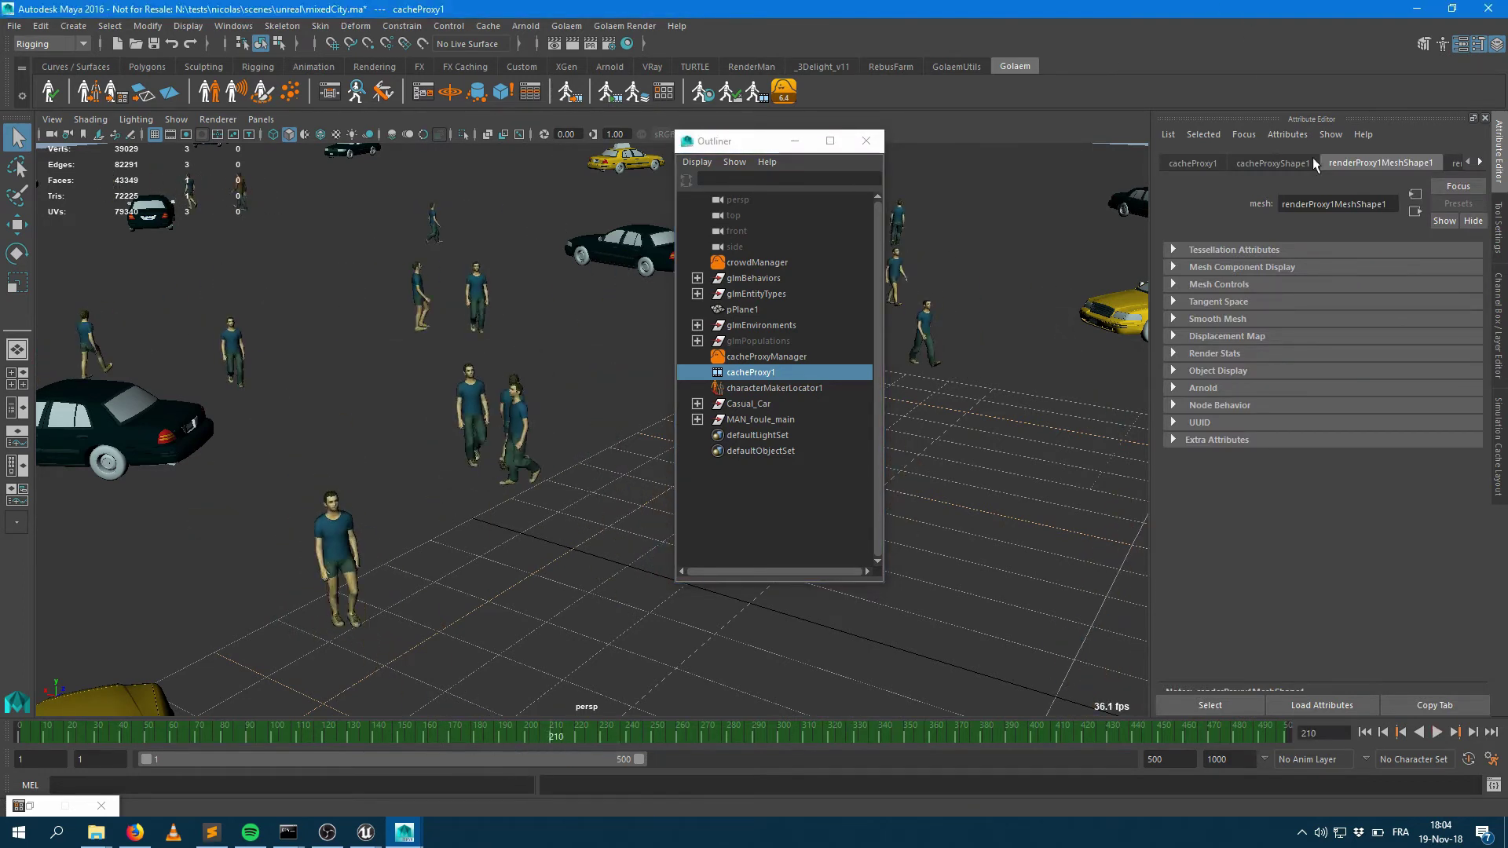
Step: Show the cacheProxyShape1 attributes and read the full Character Files paths of the simulation cache proxy
{"action": "left_click", "coordinate": [1273, 163]}
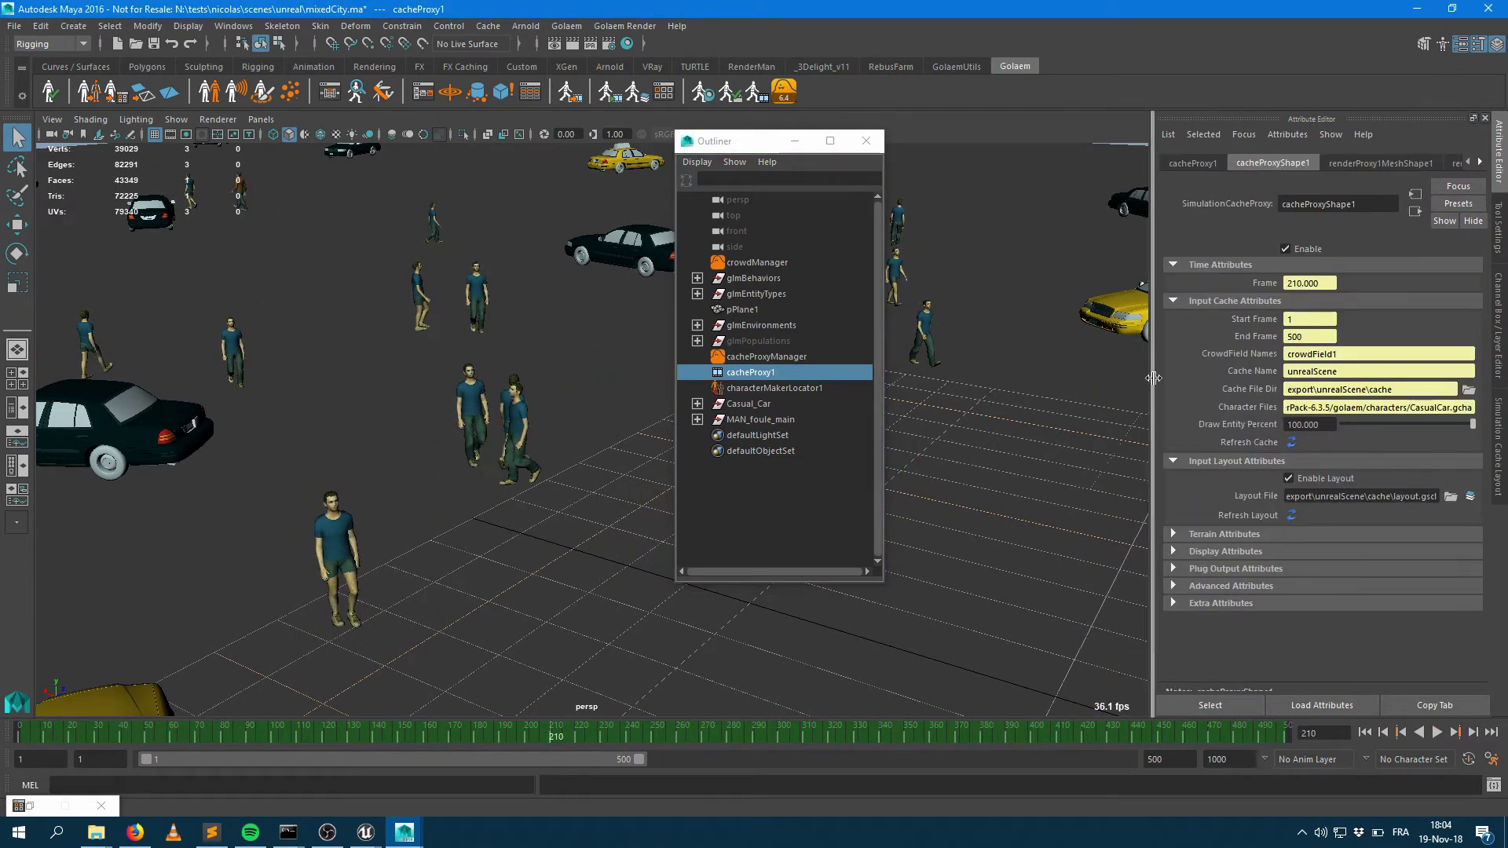
{"action": "left_click_drag", "start_coordinate": [1152, 424], "coordinate": [617, 507]}
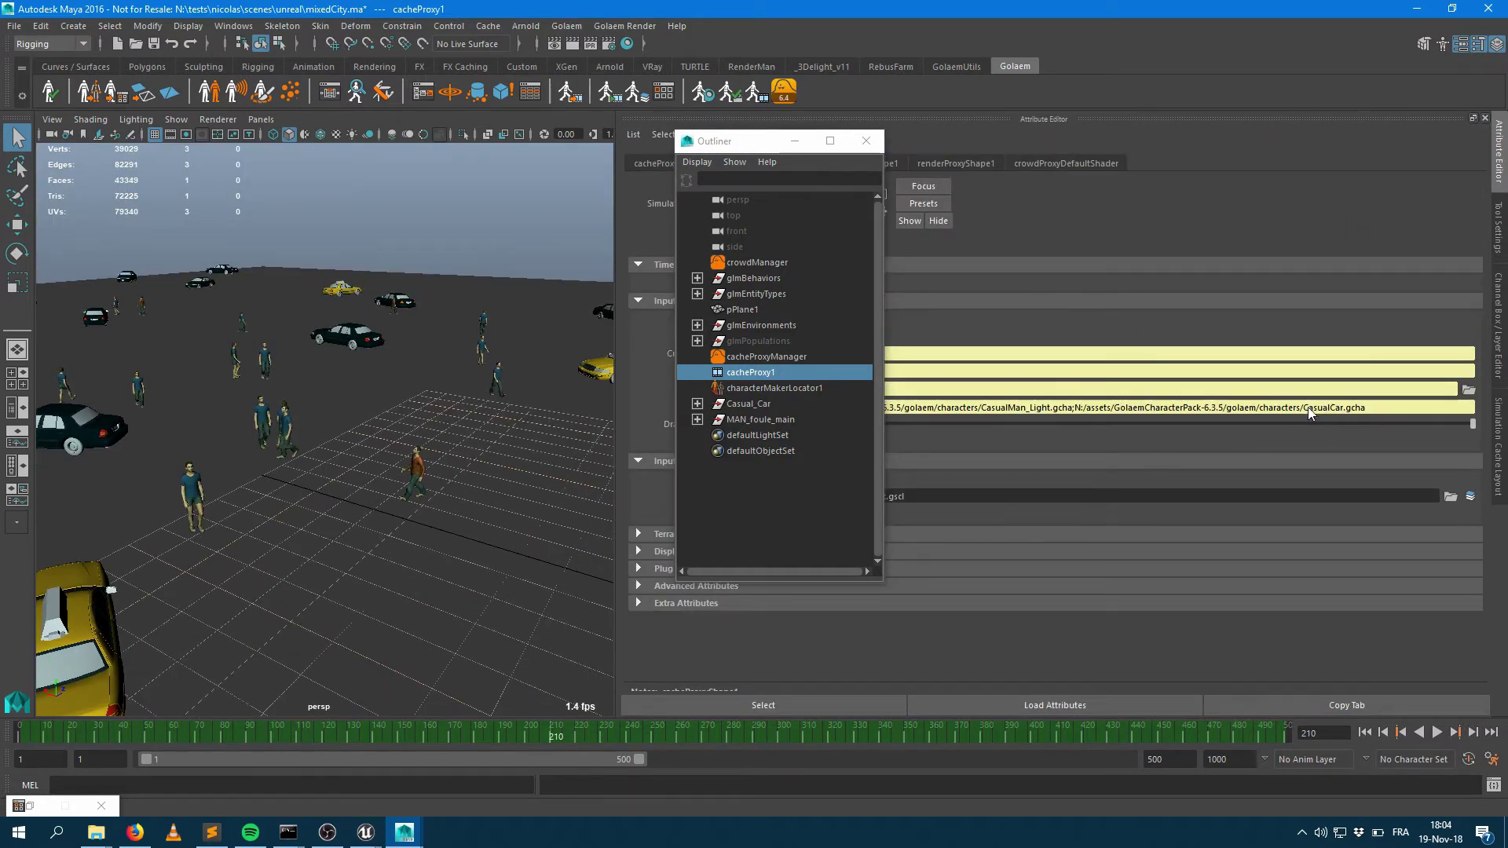
{"action": "left_click_drag", "start_coordinate": [739, 144], "coordinate": [470, 251]}
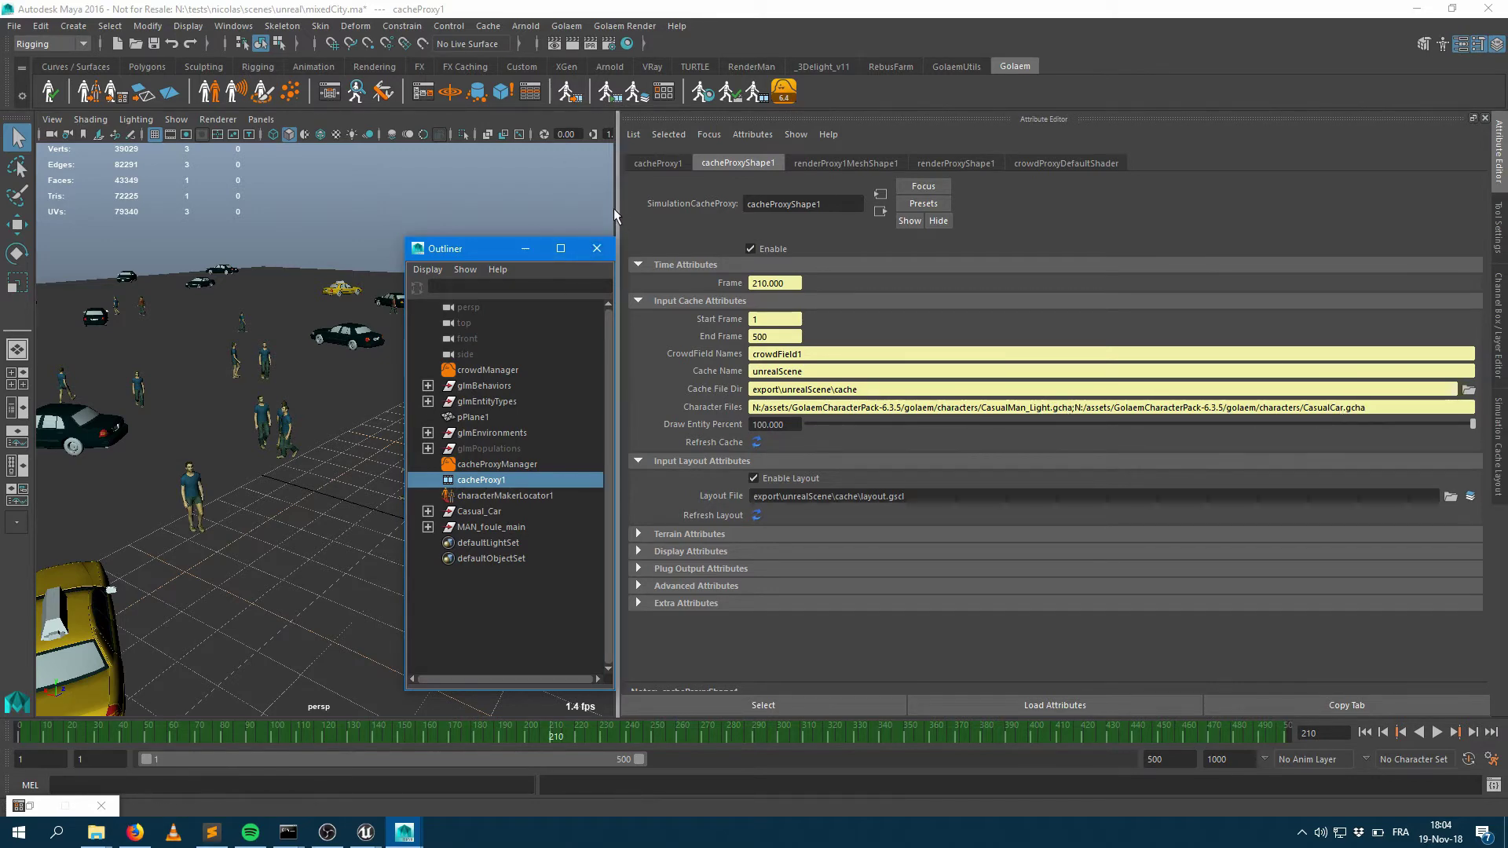
{"action": "left_click_drag", "start_coordinate": [614, 208], "coordinate": [1029, 206]}
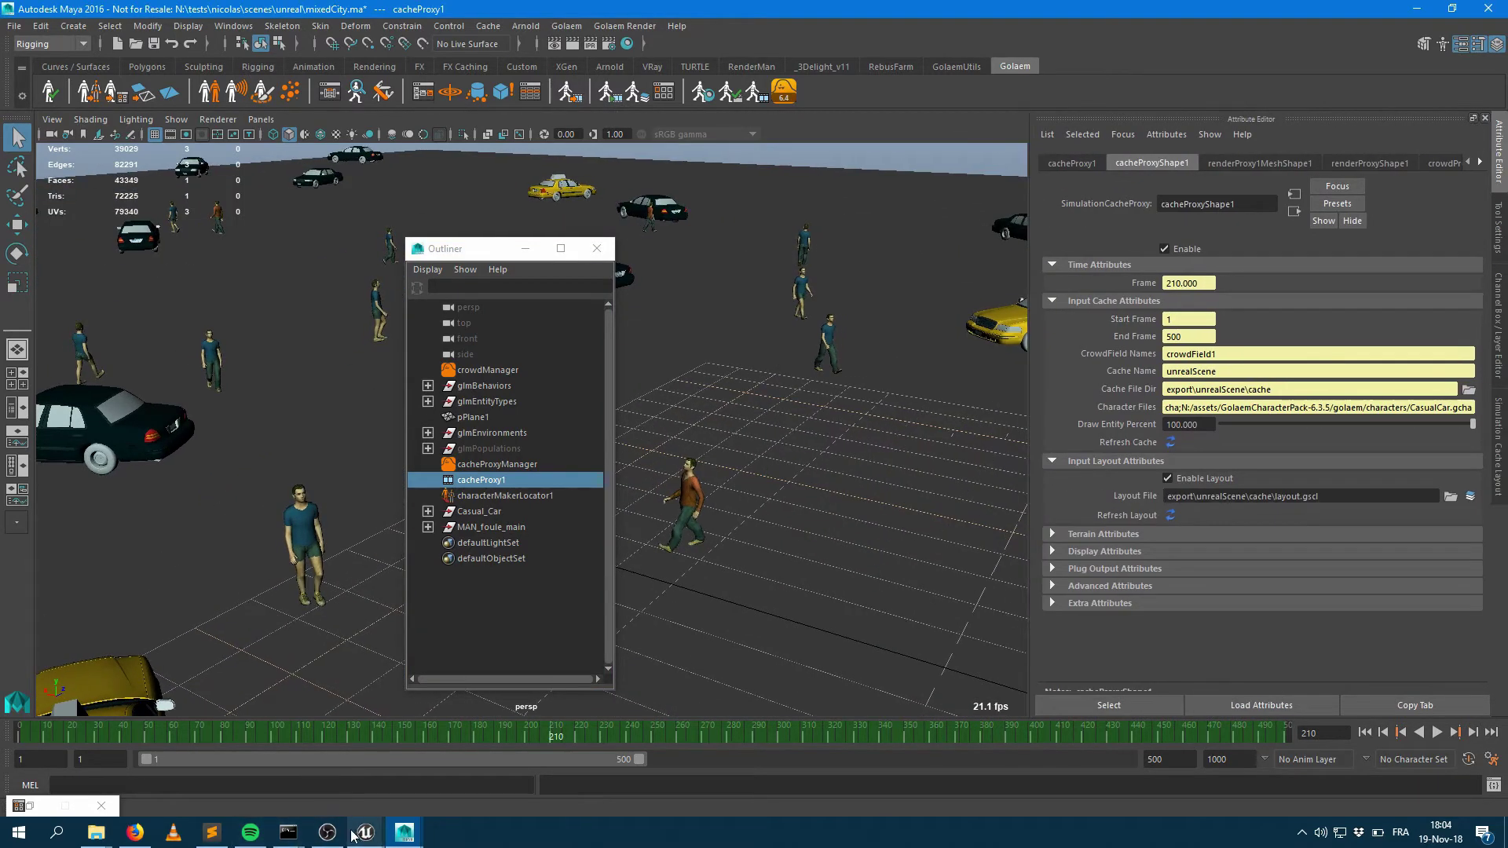
Step: Switch to the Unreal Editor, import the unrealScene item from the Golaem Simulation Cache Library and collapse its cache actor in the outliner
{"action": "mouse_move", "coordinate": [354, 836]}
{"action": "left_click", "coordinate": [325, 748]}
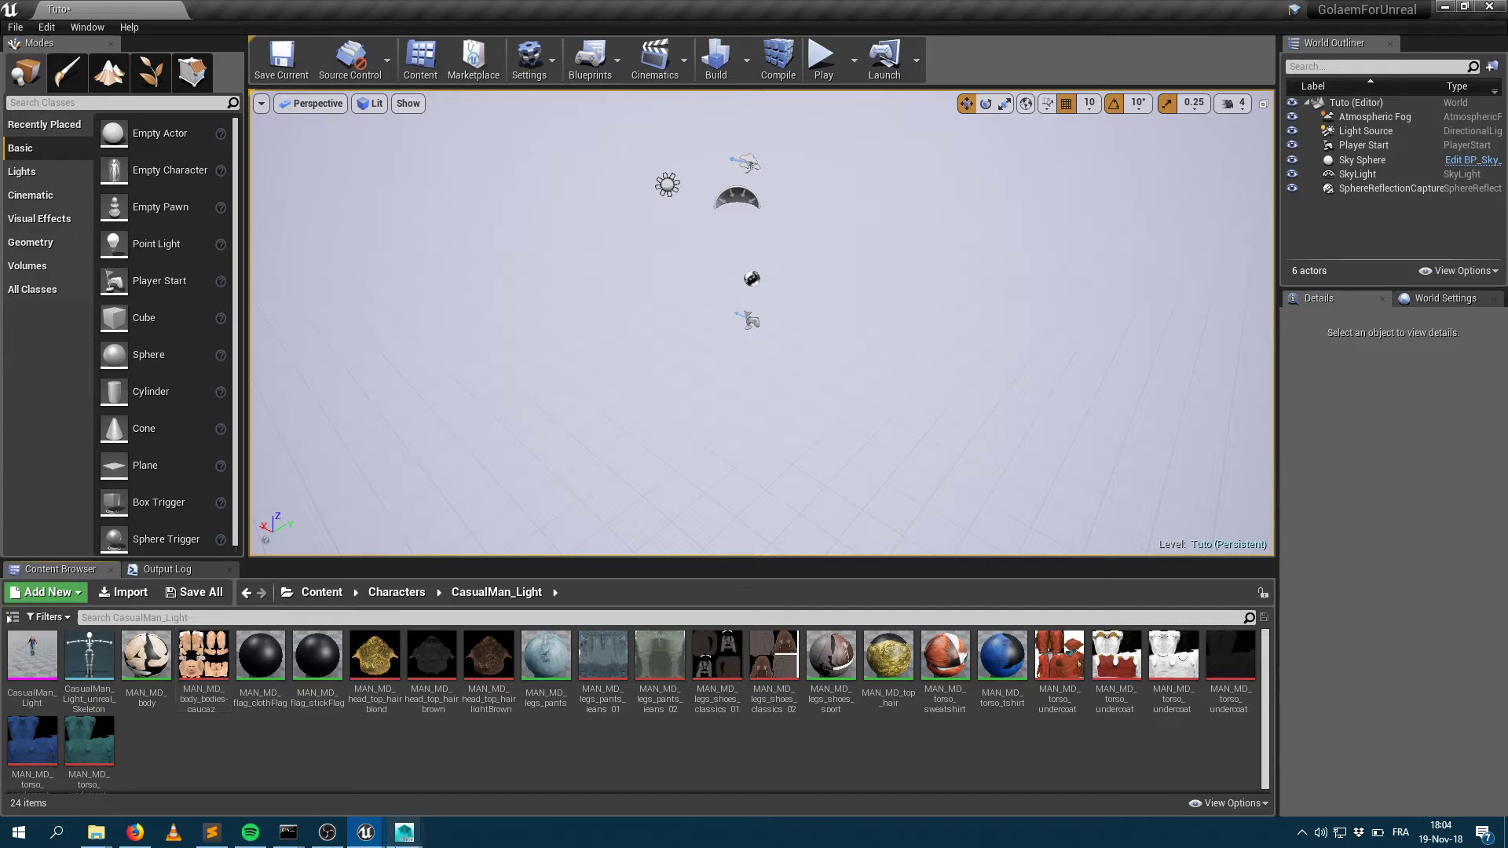
{"action": "mouse_move", "coordinate": [369, 834]}
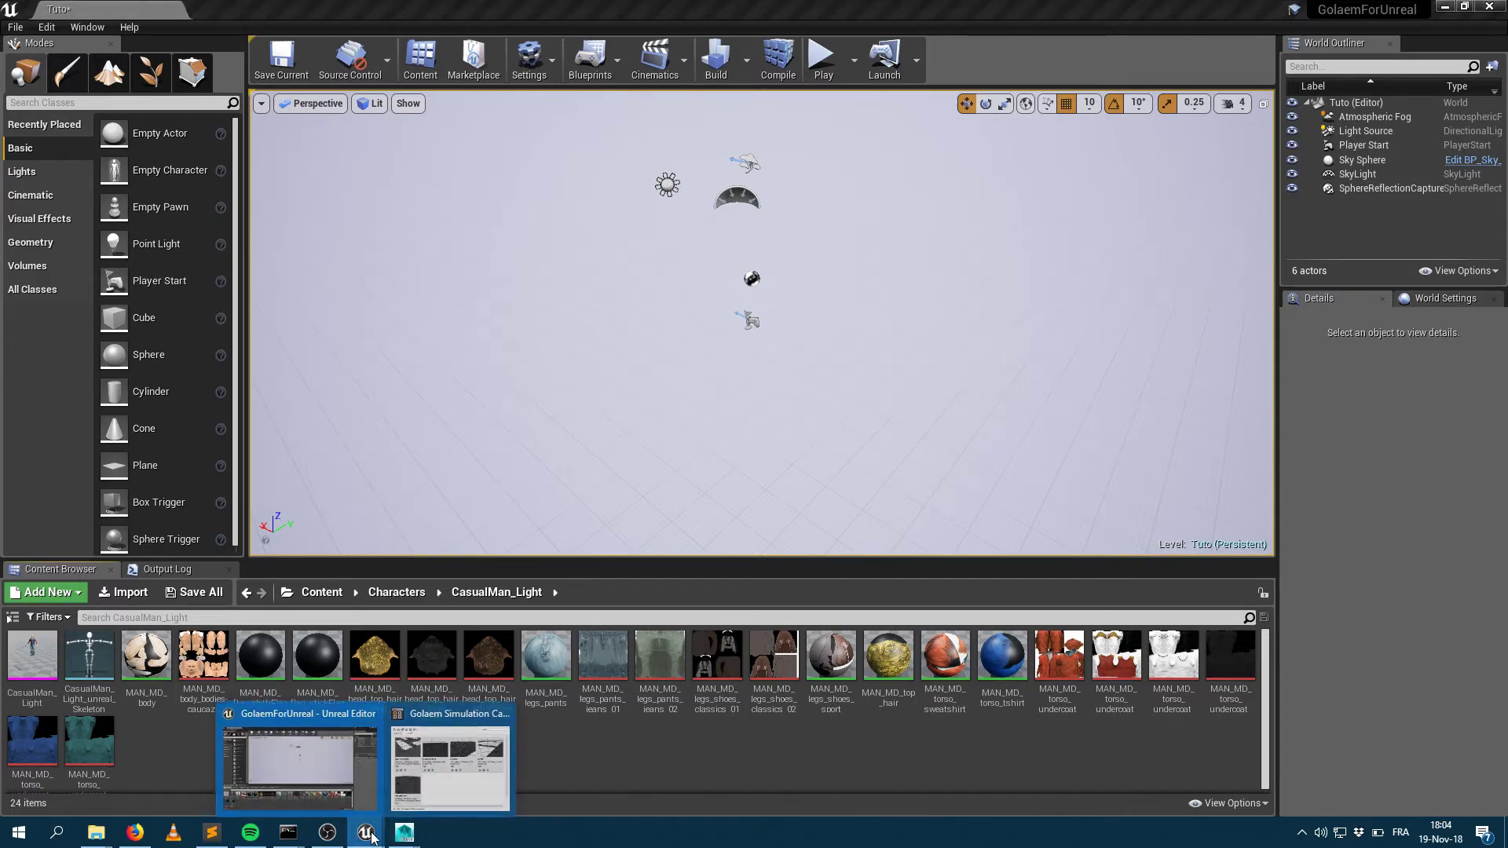
{"action": "left_click", "coordinate": [420, 788]}
{"action": "left_click", "coordinate": [870, 371]}
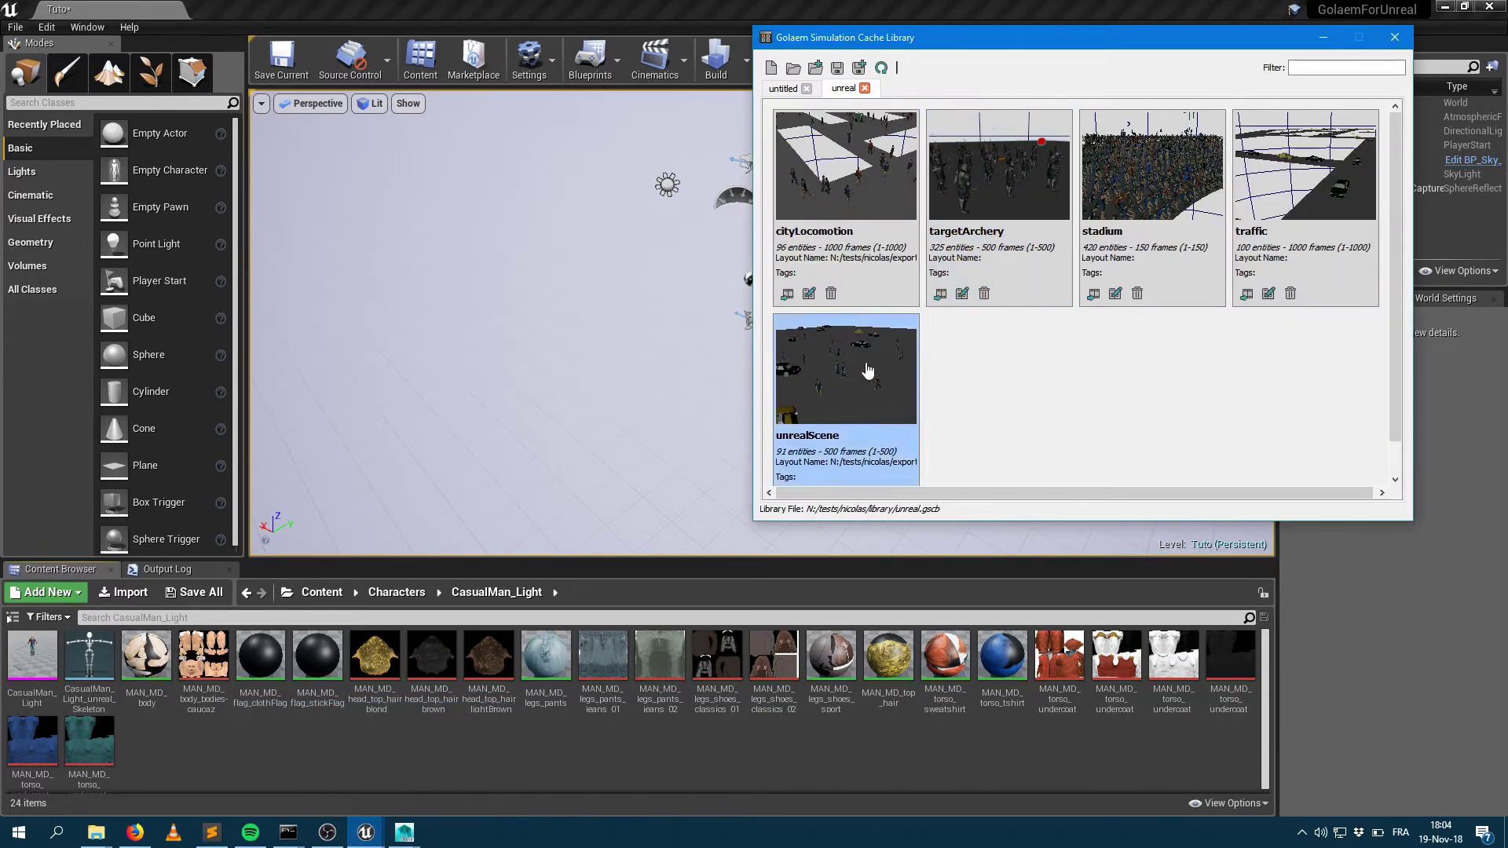
{"action": "double_click", "coordinate": [867, 369]}
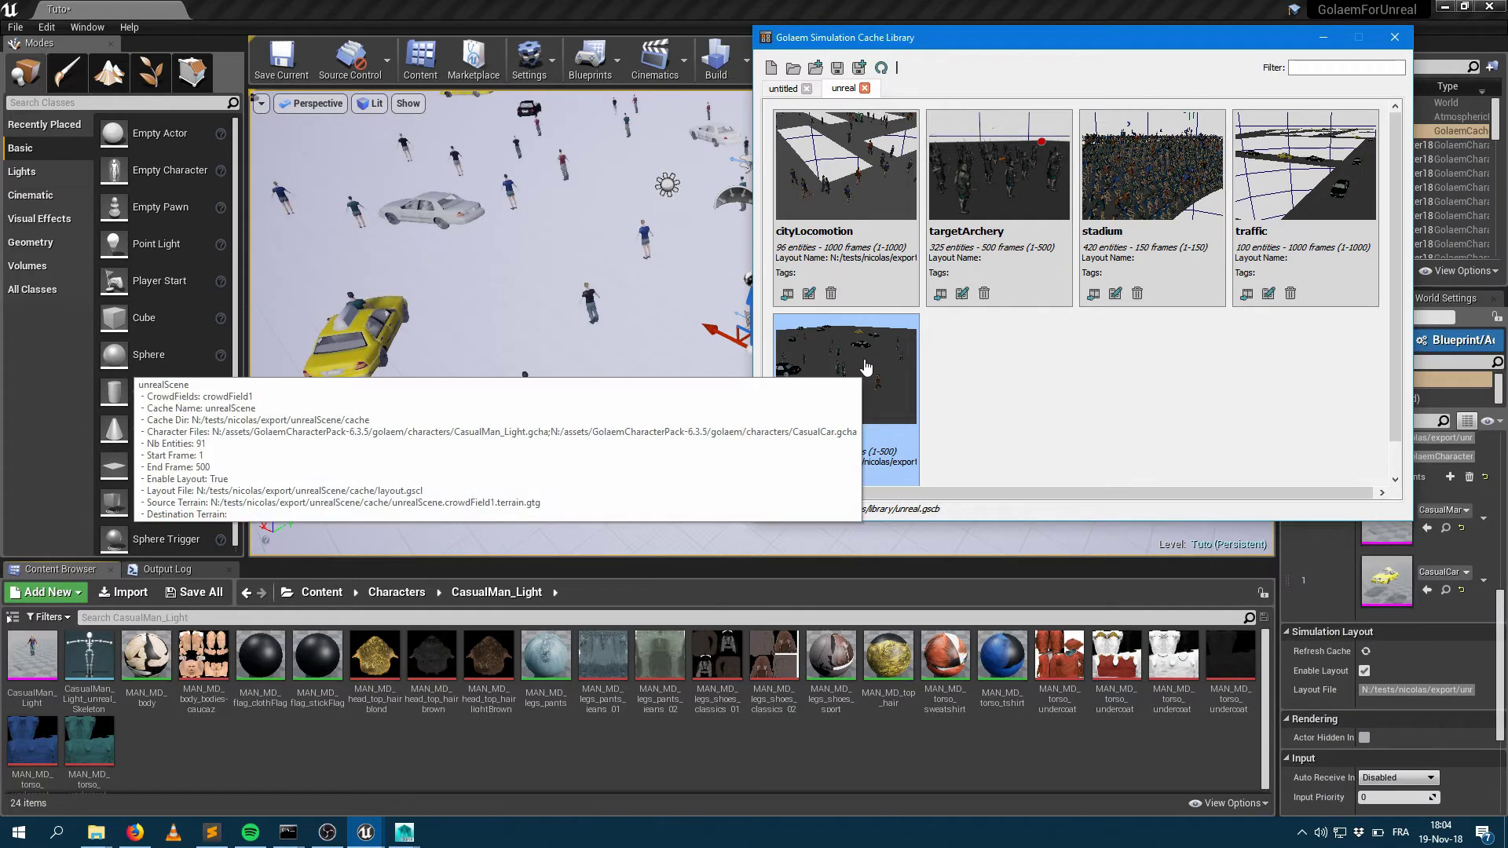
{"action": "left_click", "coordinate": [1323, 37]}
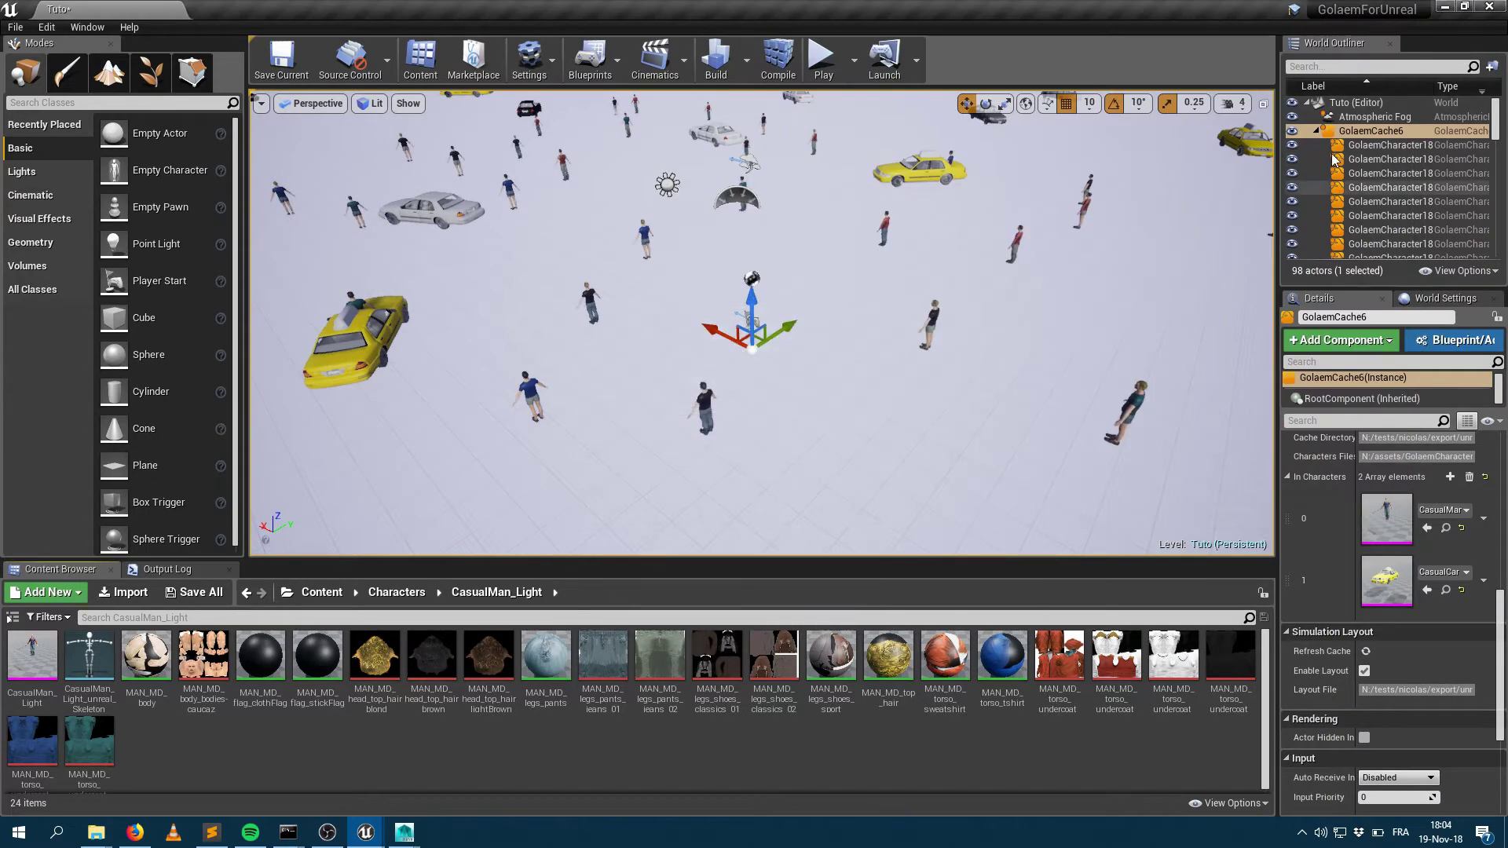
{"action": "left_click", "coordinate": [1317, 131]}
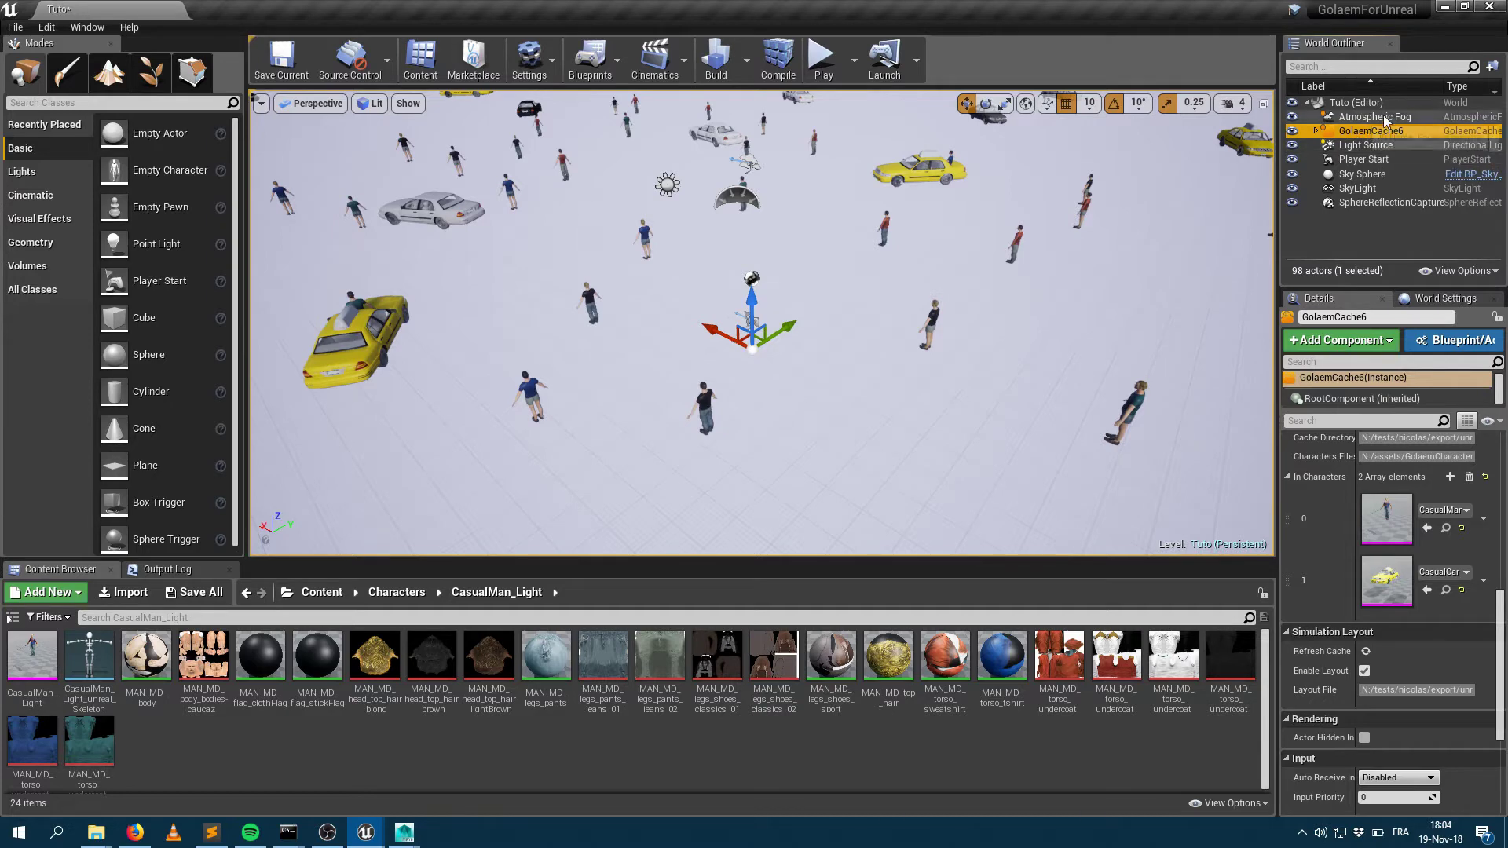
Step: Set the Current Frame of the imported Golaem cache to 281 and review its Simulation Cache attributes
{"action": "scroll", "coordinate": [1399, 537], "scroll_direction": "up", "scroll_amount": 5}
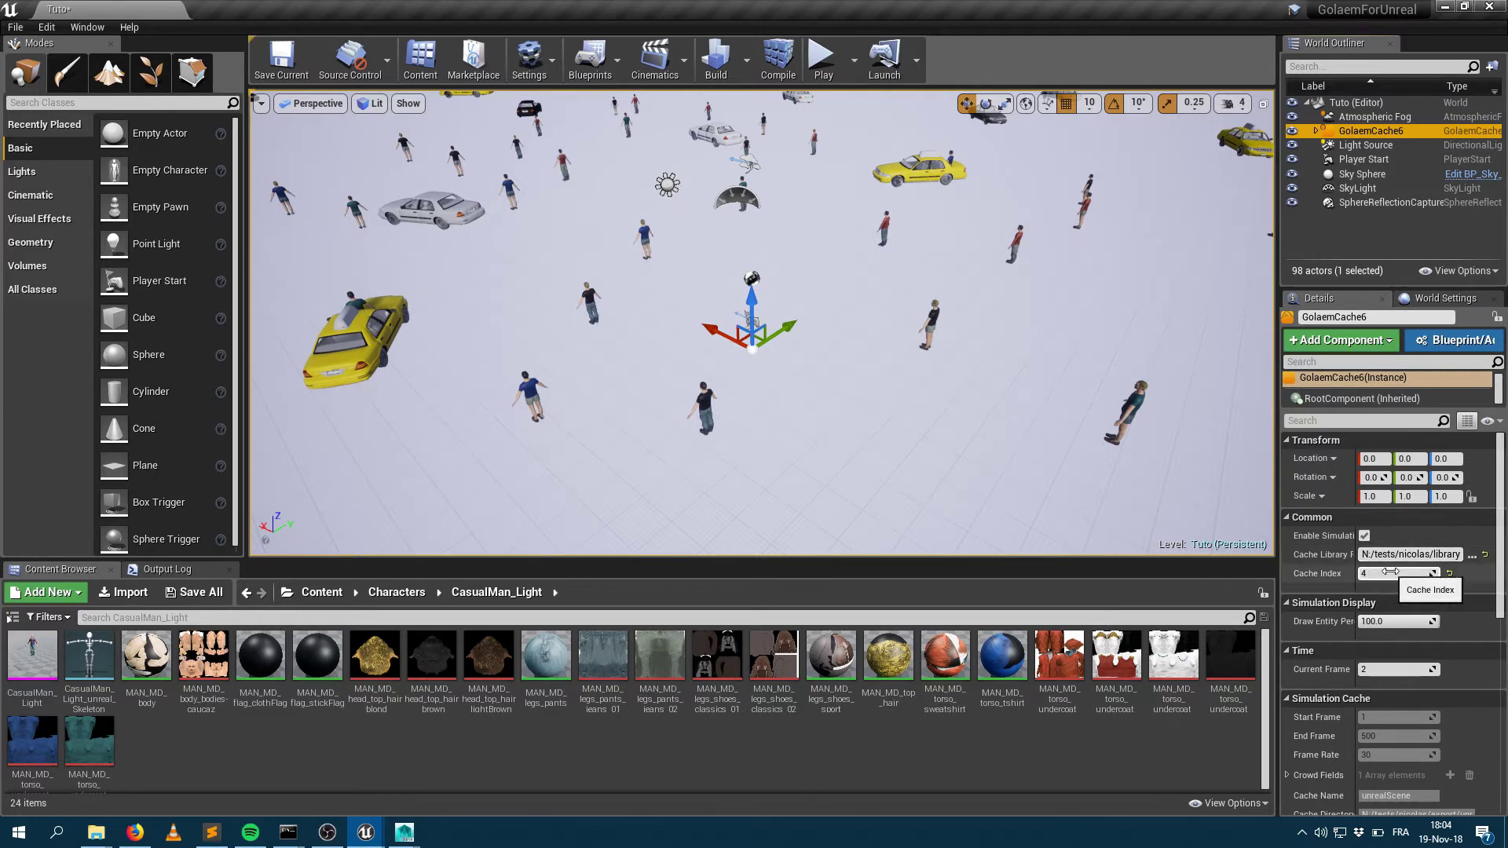
{"action": "scroll", "coordinate": [1382, 589], "scroll_direction": "down", "scroll_amount": 1}
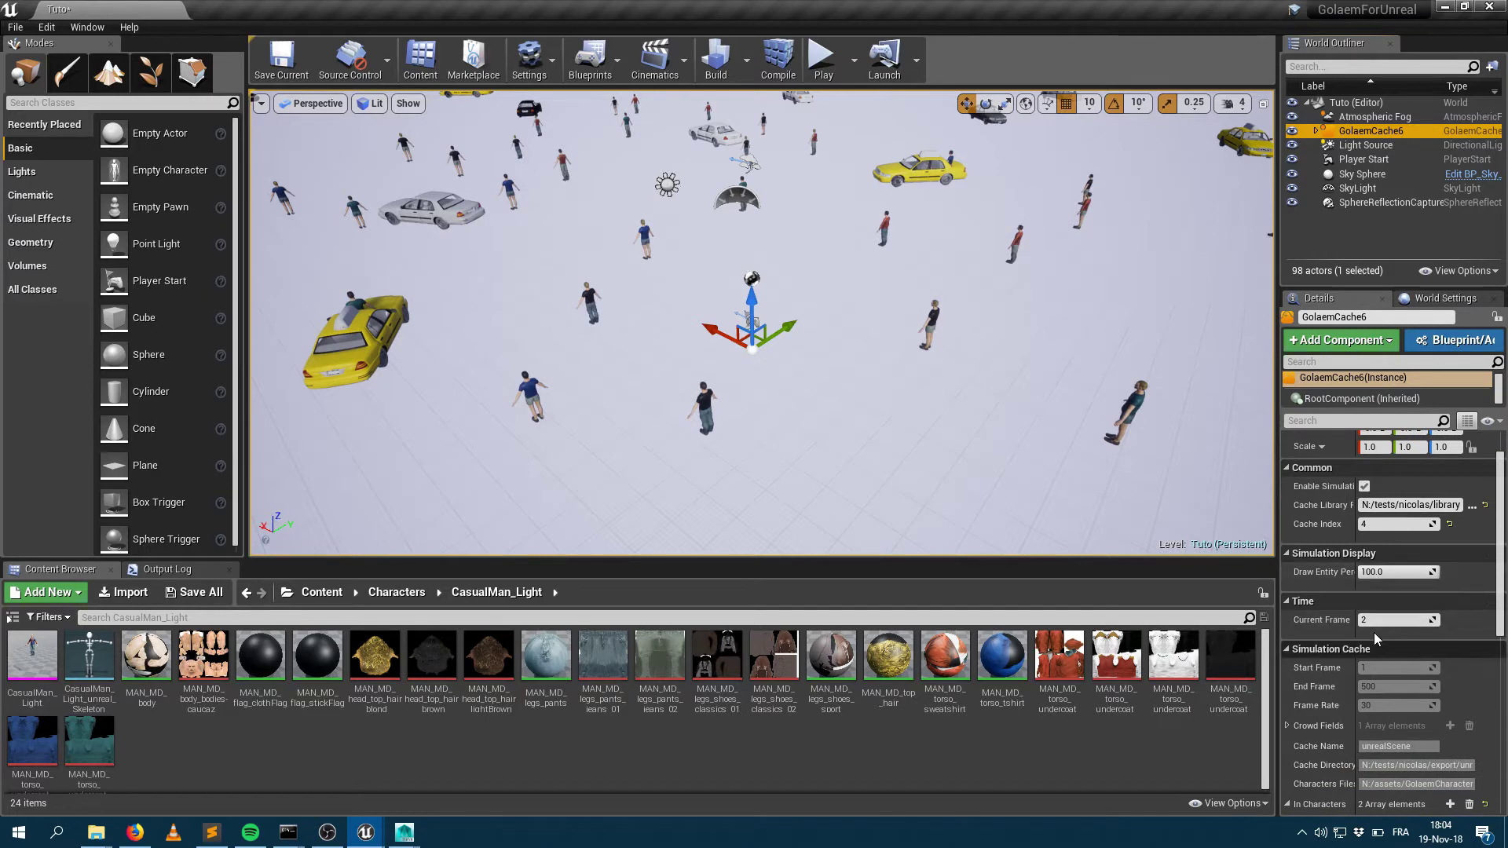
{"action": "left_click_drag", "start_coordinate": [1379, 619], "coordinate": [1437, 617]}
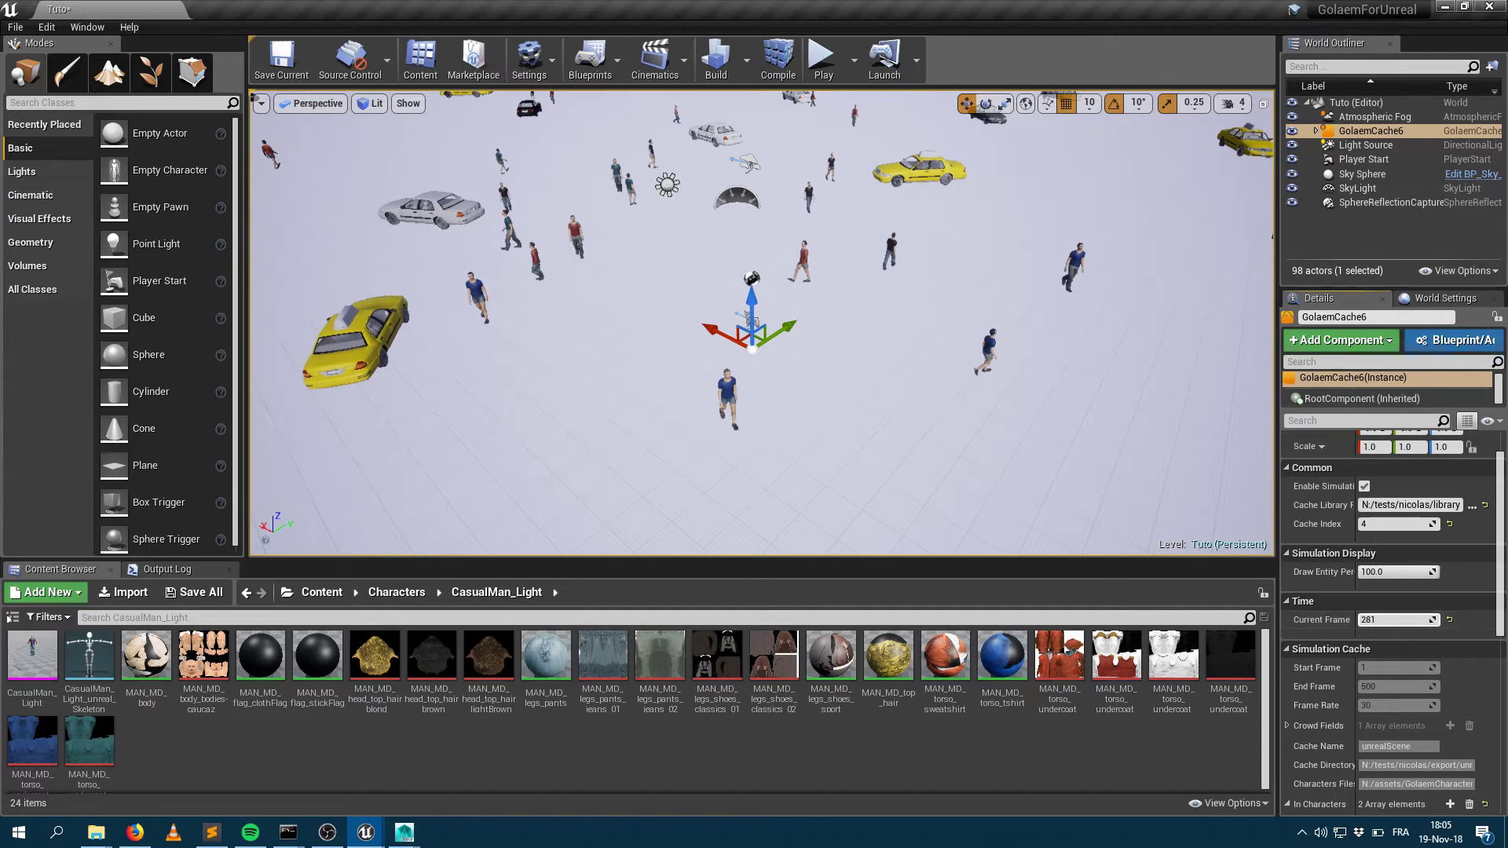
{"action": "left_click_drag", "start_coordinate": [778, 428], "coordinate": [696, 377], "text": "alt"}
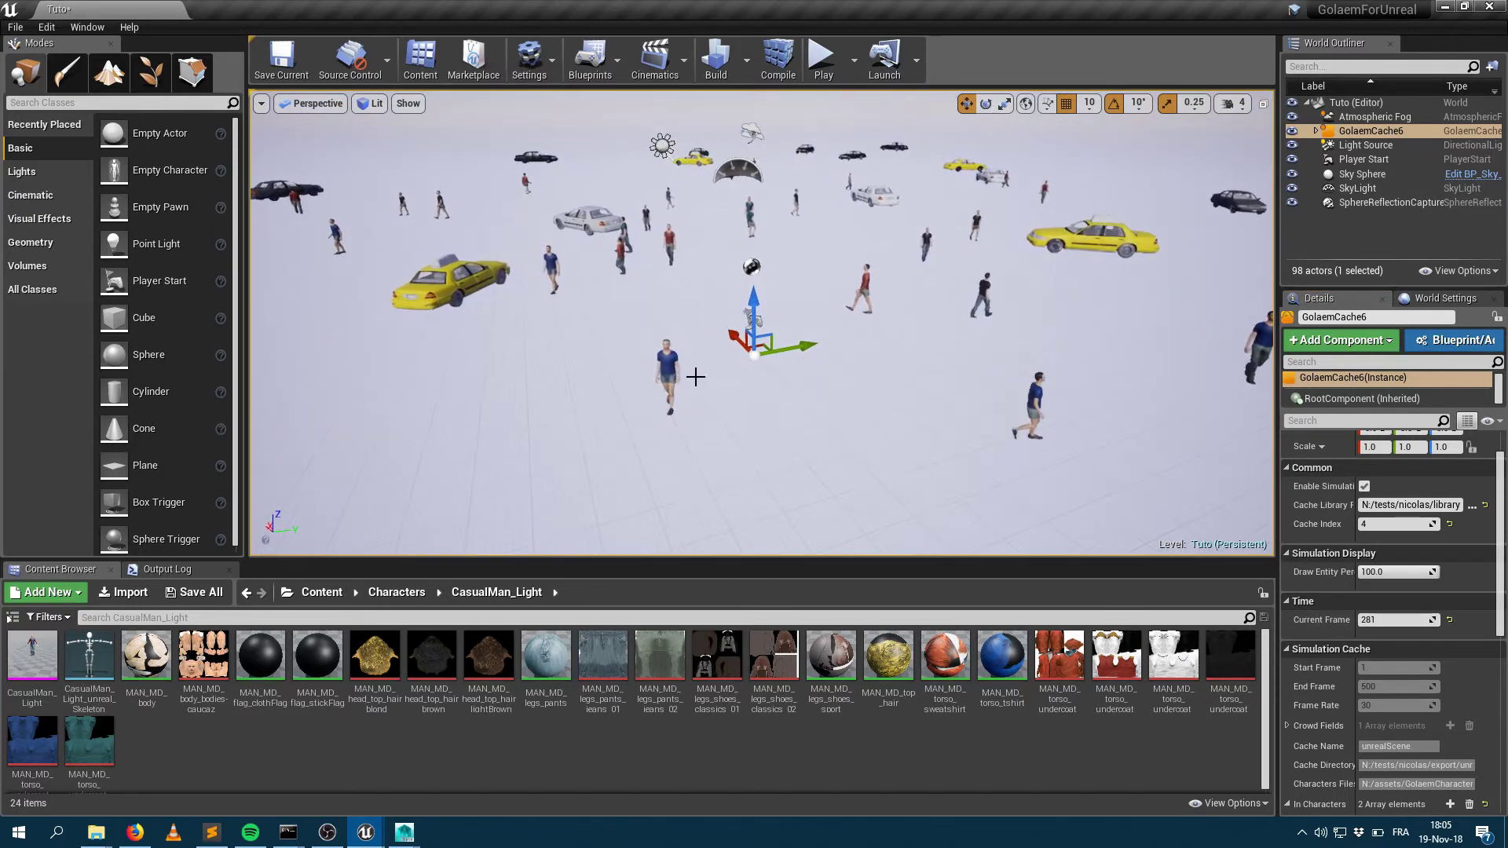
{"action": "right_click_drag", "start_coordinate": [696, 377], "coordinate": [979, 278], "text": "alt"}
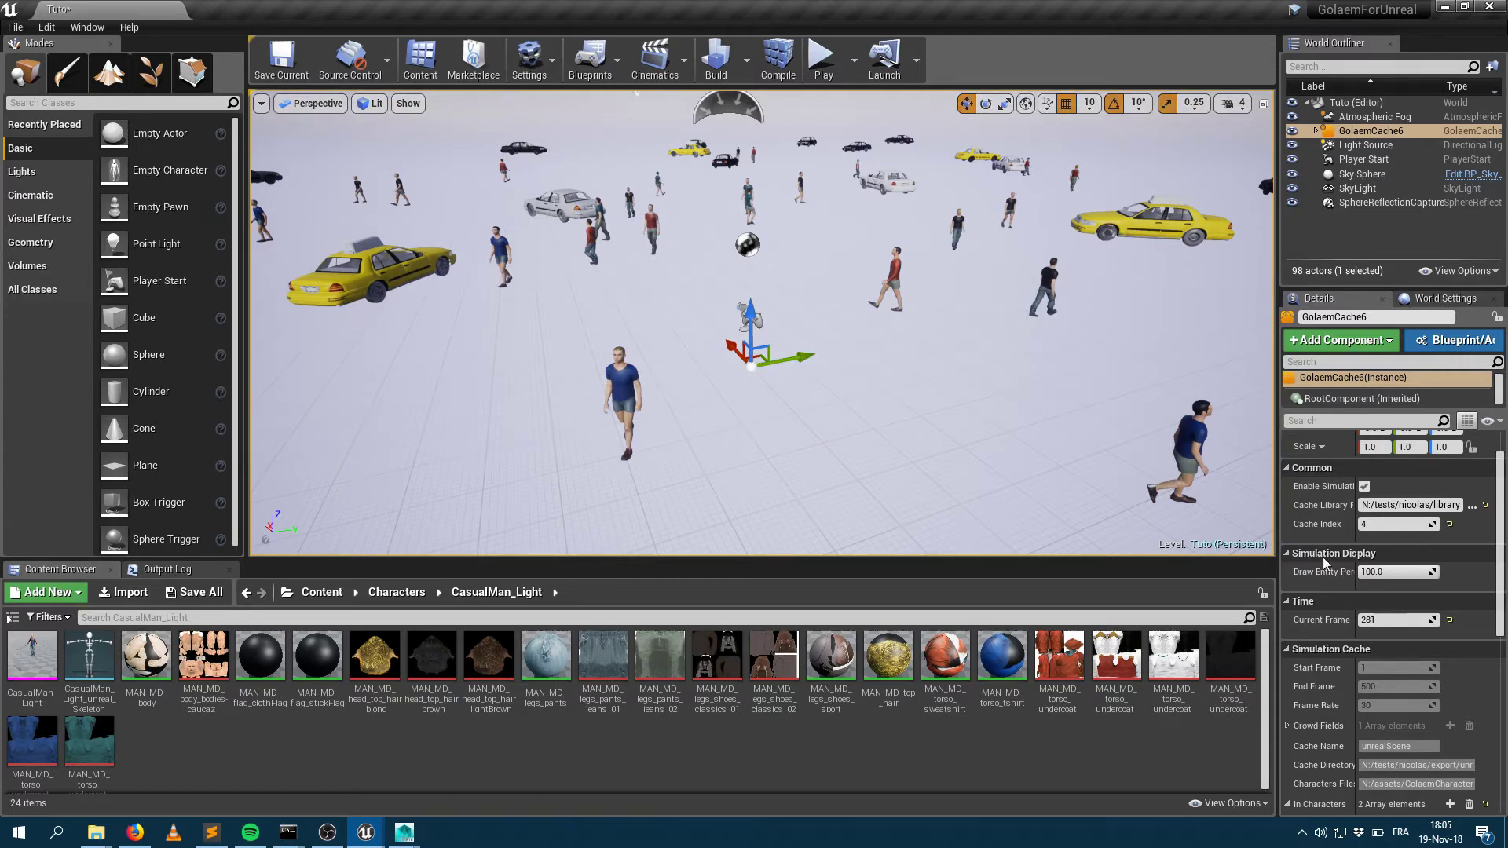
{"action": "scroll", "coordinate": [1346, 691], "scroll_direction": "down", "scroll_amount": 3}
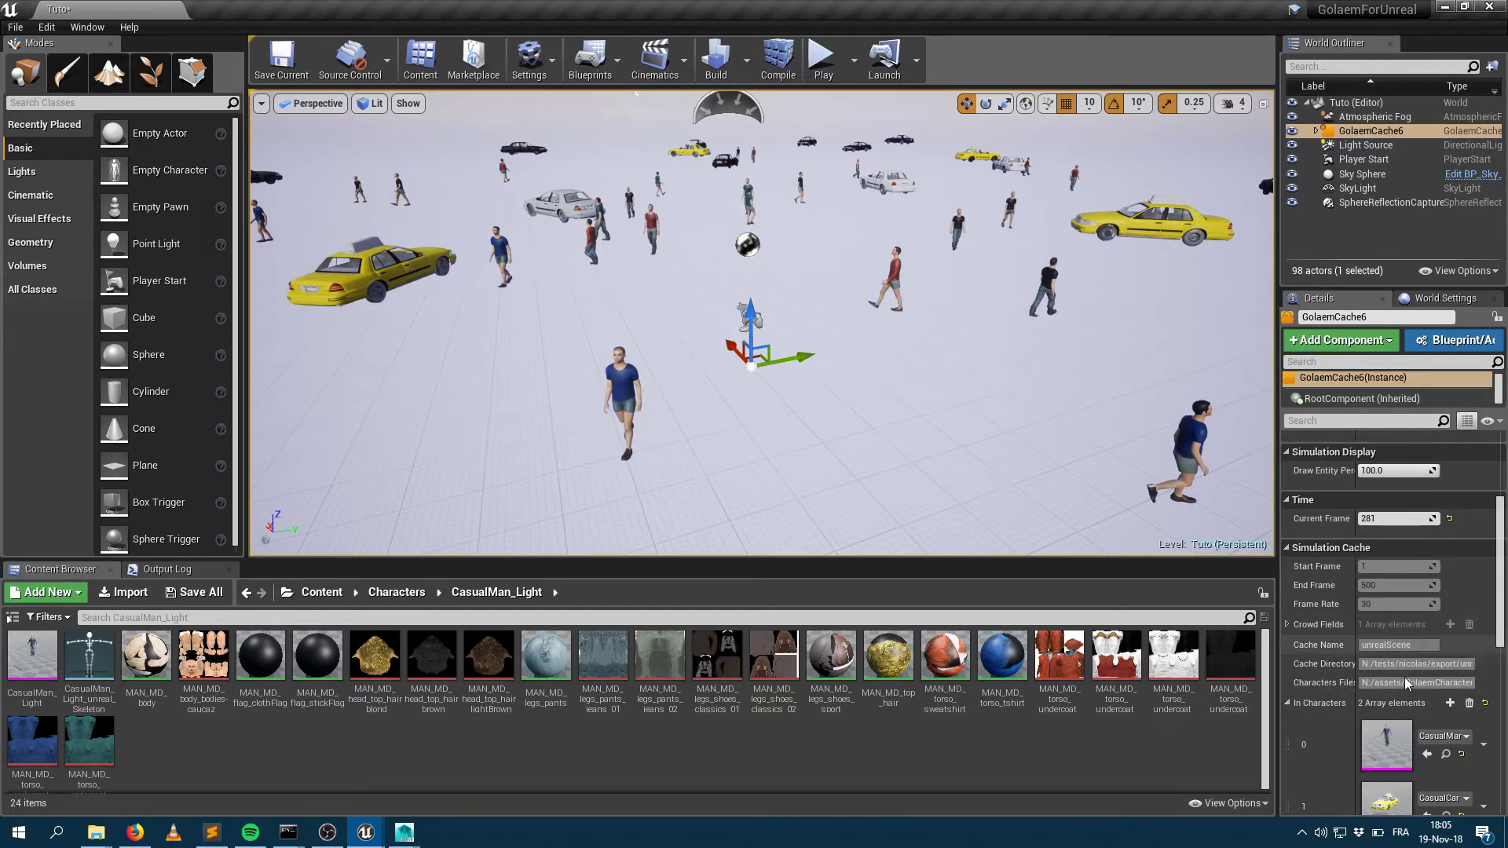
{"action": "scroll", "coordinate": [1376, 649], "scroll_direction": "down", "scroll_amount": 2}
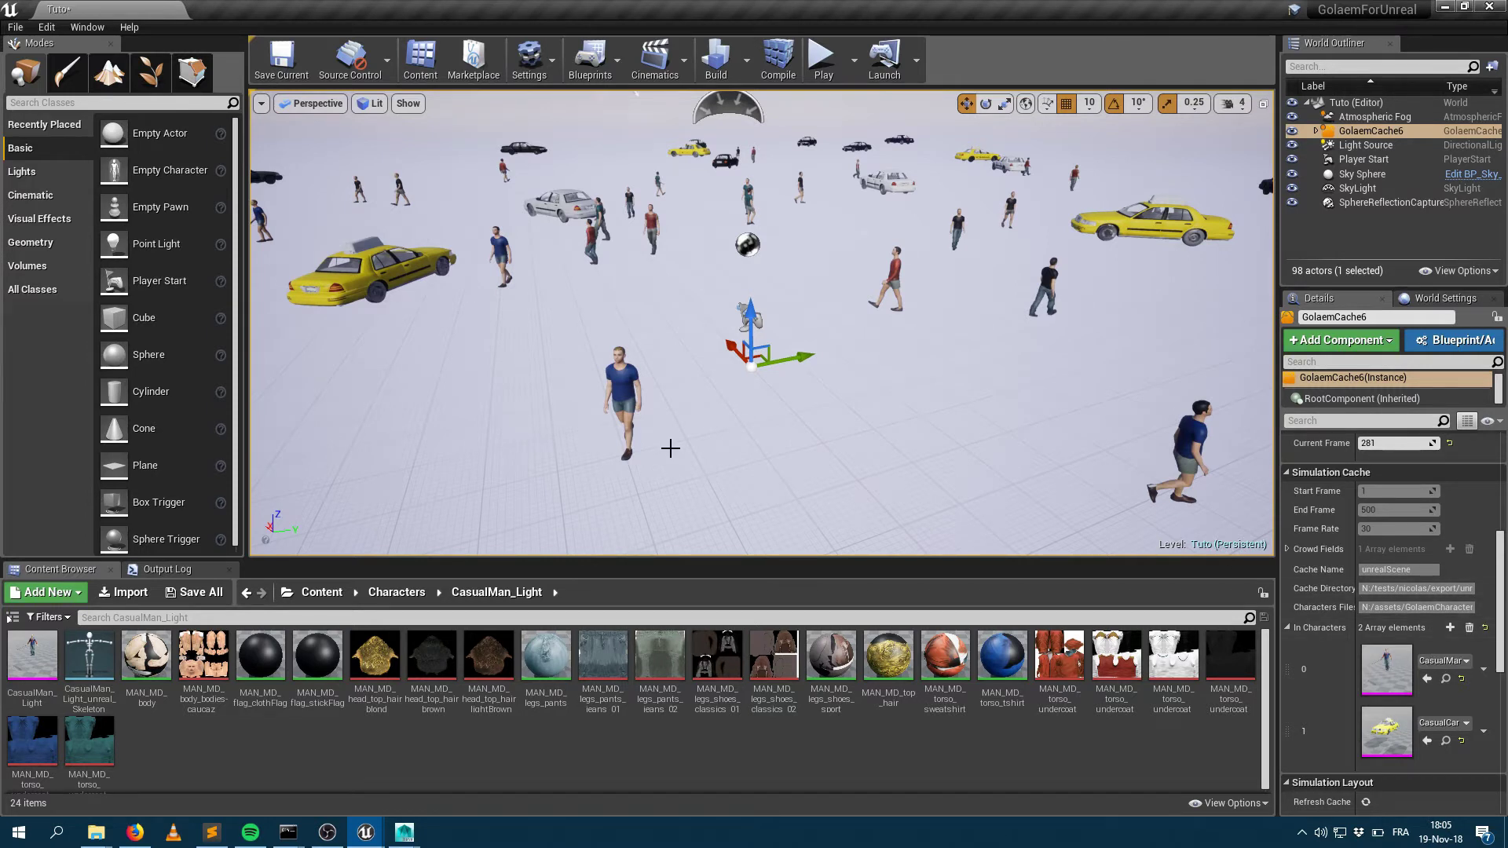
Step: Switch to Maya, minimise the Outliner and examine the whole crowd from a higher, wider viewpoint
{"action": "mouse_move", "coordinate": [404, 833]}
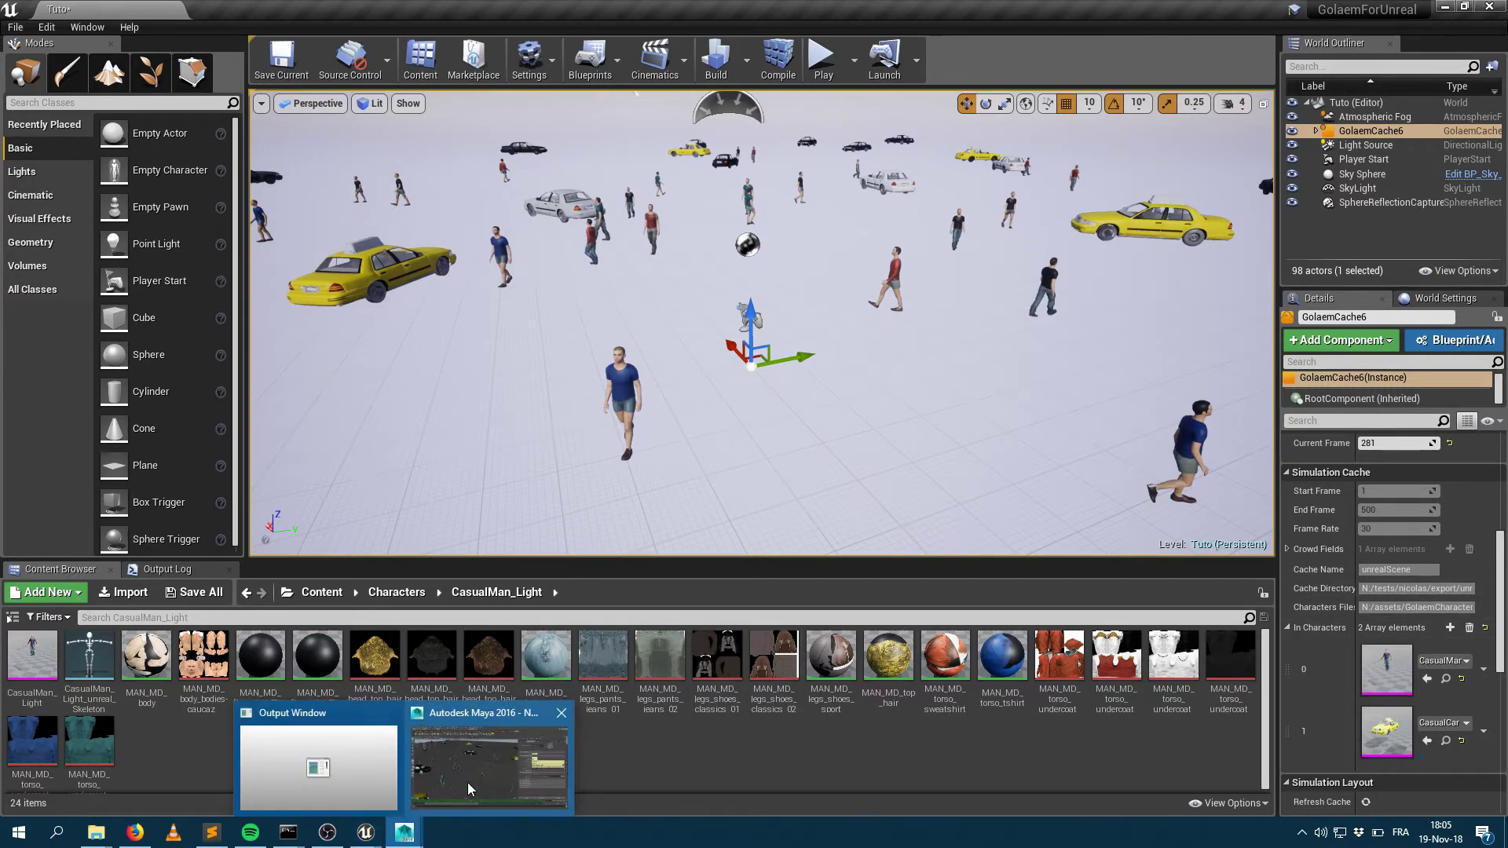
{"action": "left_click", "coordinate": [511, 765]}
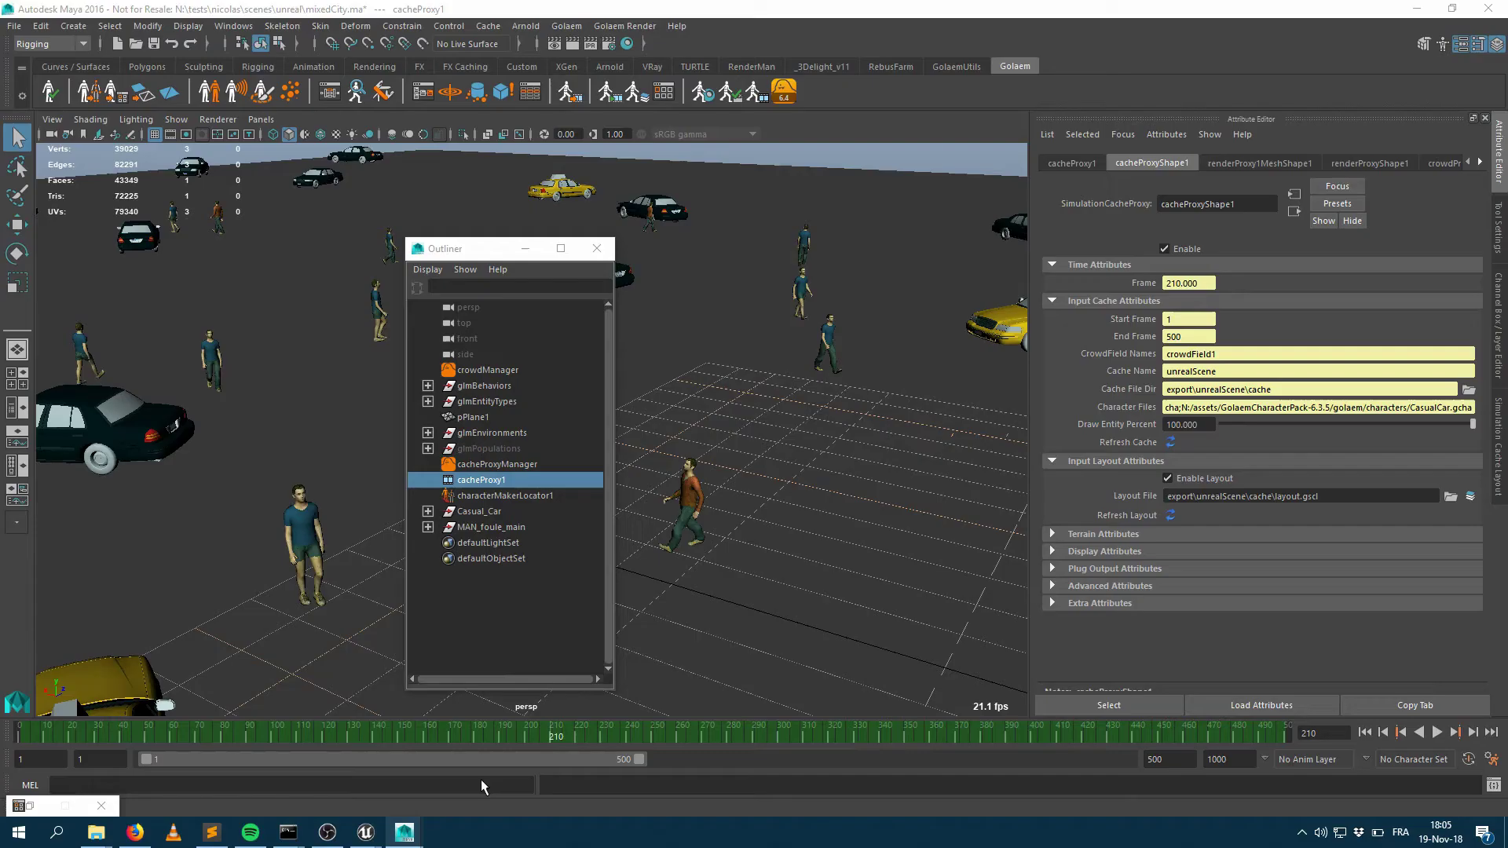
{"action": "left_click", "coordinate": [524, 251]}
{"action": "left_click_drag", "start_coordinate": [644, 377], "coordinate": [638, 426], "text": "alt"}
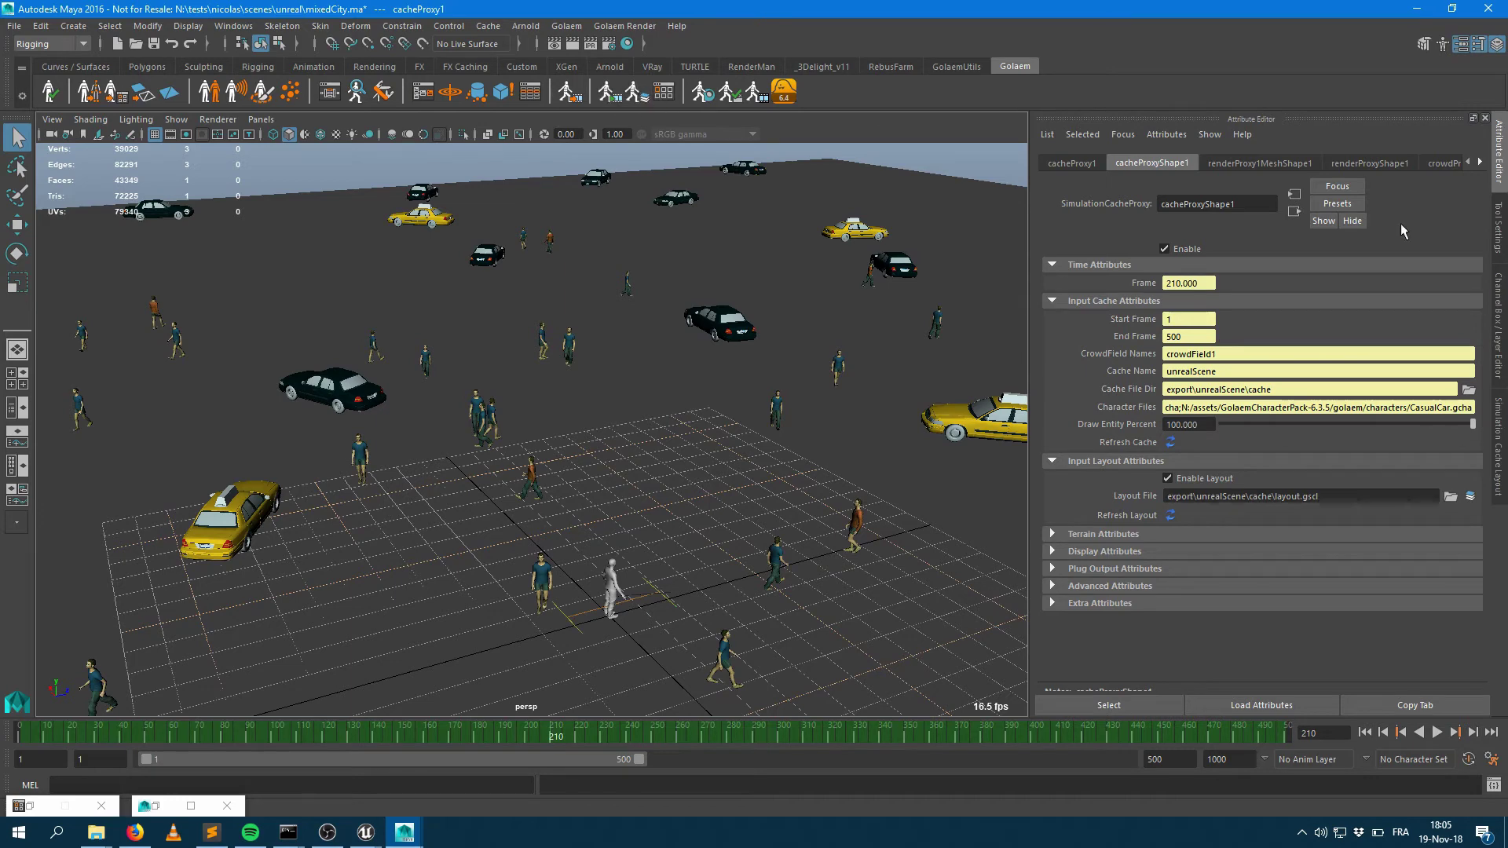
{"action": "right_click_drag", "start_coordinate": [728, 506], "coordinate": [633, 452], "text": "alt"}
{"action": "left_click_drag", "start_coordinate": [597, 479], "coordinate": [589, 569], "text": "alt"}
Step: Show the simulation cache layout of cacheProxyShape1 and enable both its Translate and both its Duplicate operations
{"action": "left_click", "coordinate": [1310, 227]}
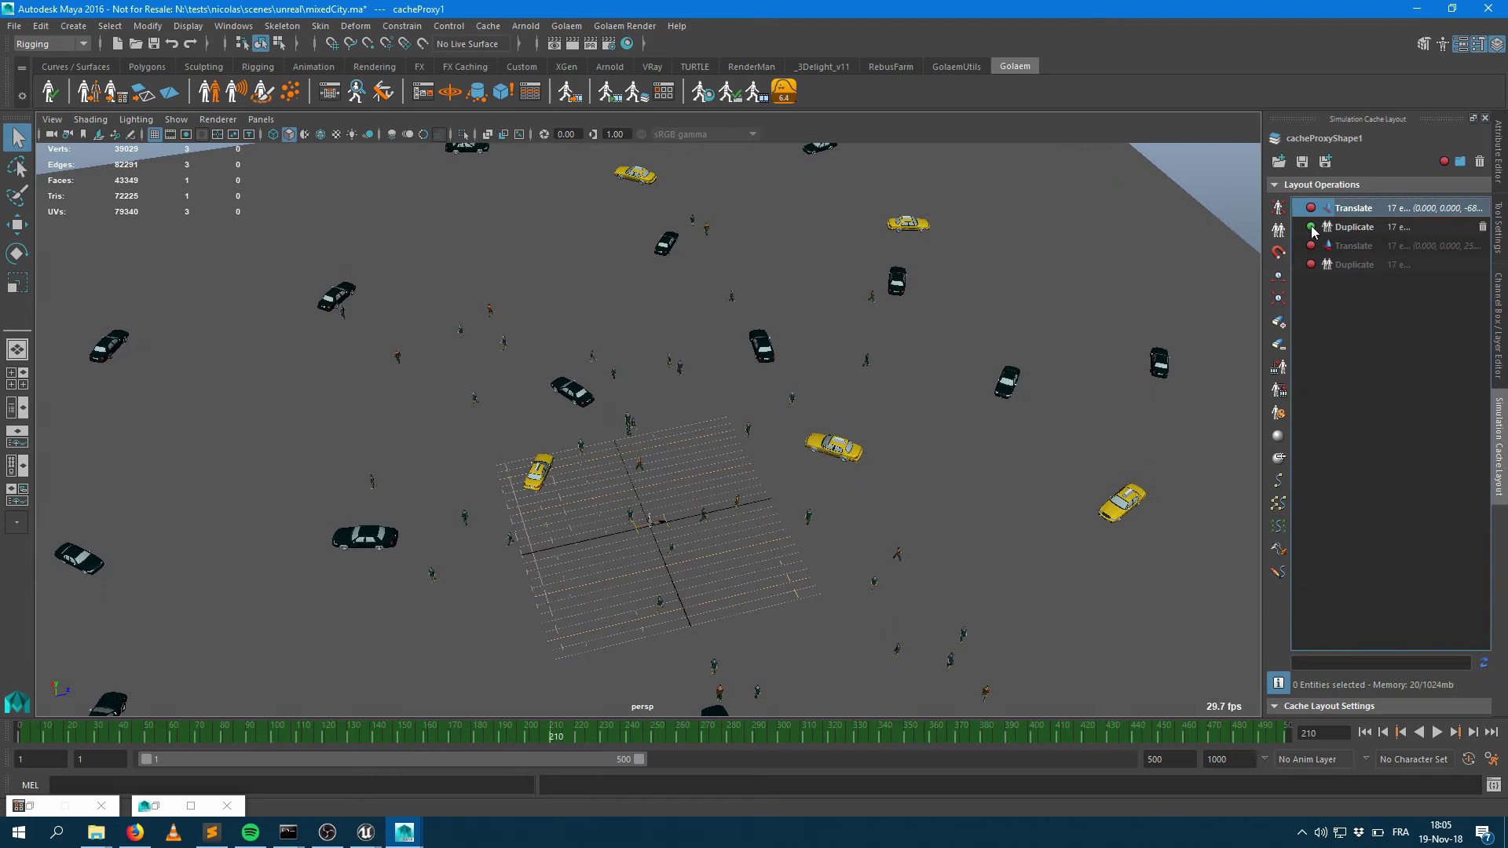
{"action": "left_click", "coordinate": [1311, 208]}
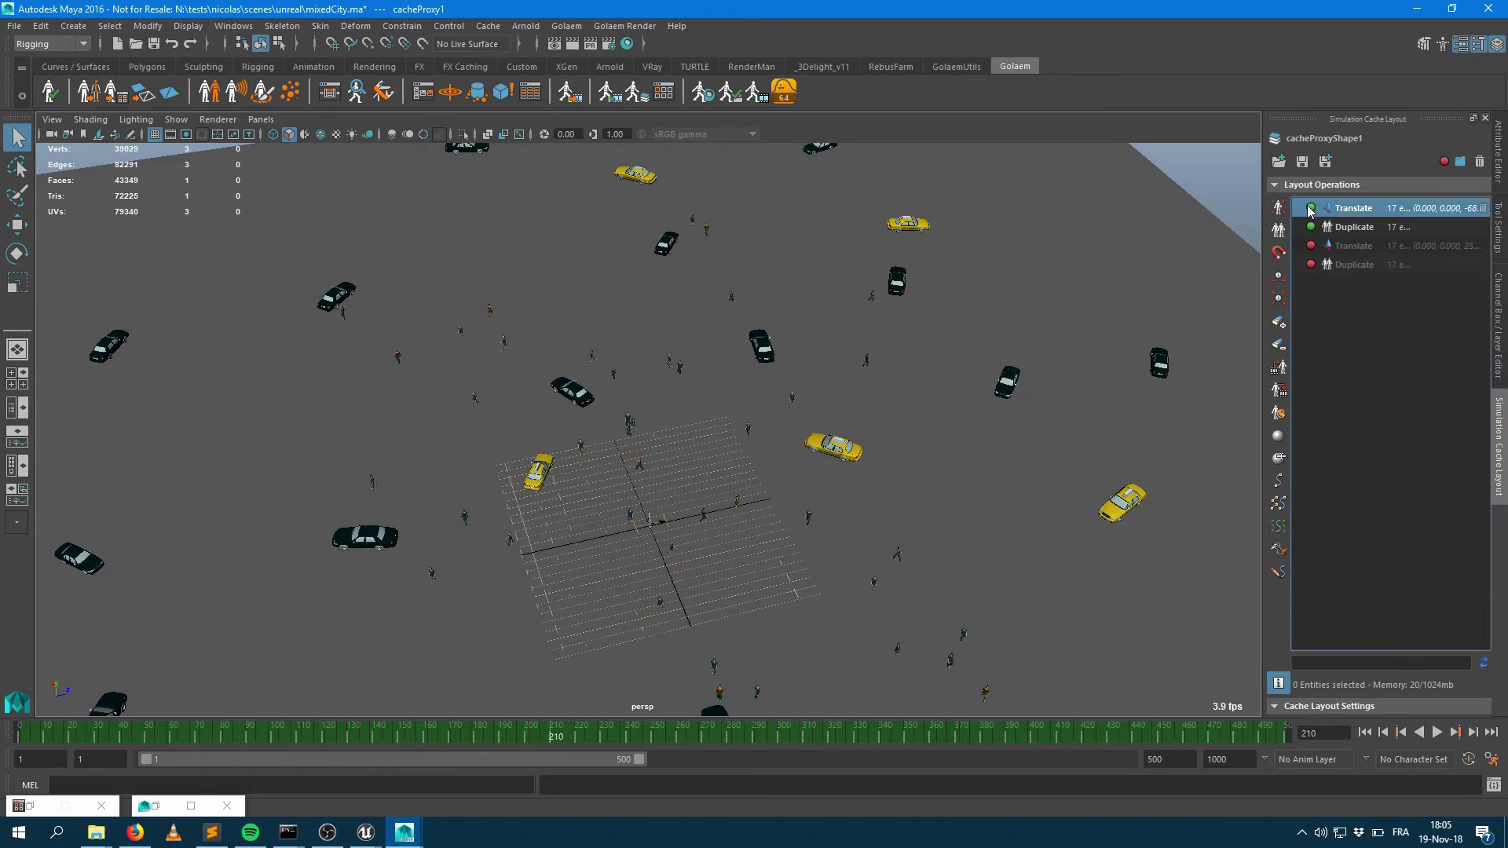
{"action": "left_click", "coordinate": [1310, 246]}
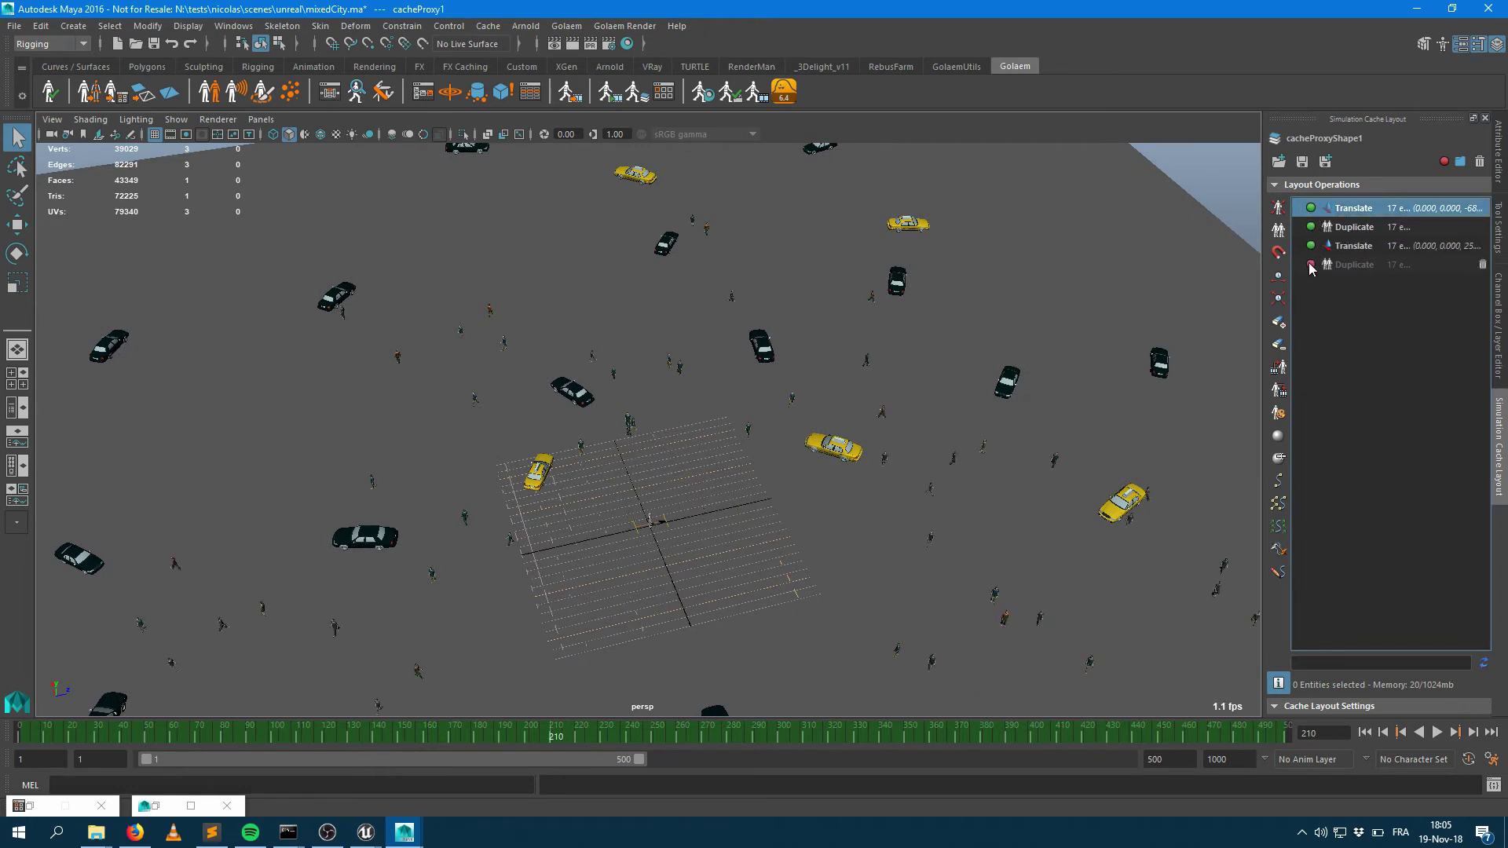
{"action": "left_click", "coordinate": [1311, 265]}
{"action": "left_click", "coordinate": [1310, 245]}
{"action": "left_click", "coordinate": [1310, 245]}
{"action": "left_click", "coordinate": [1309, 245]}
{"action": "left_click", "coordinate": [1310, 245]}
{"action": "left_click_drag", "start_coordinate": [662, 528], "coordinate": [853, 501], "text": "alt"}
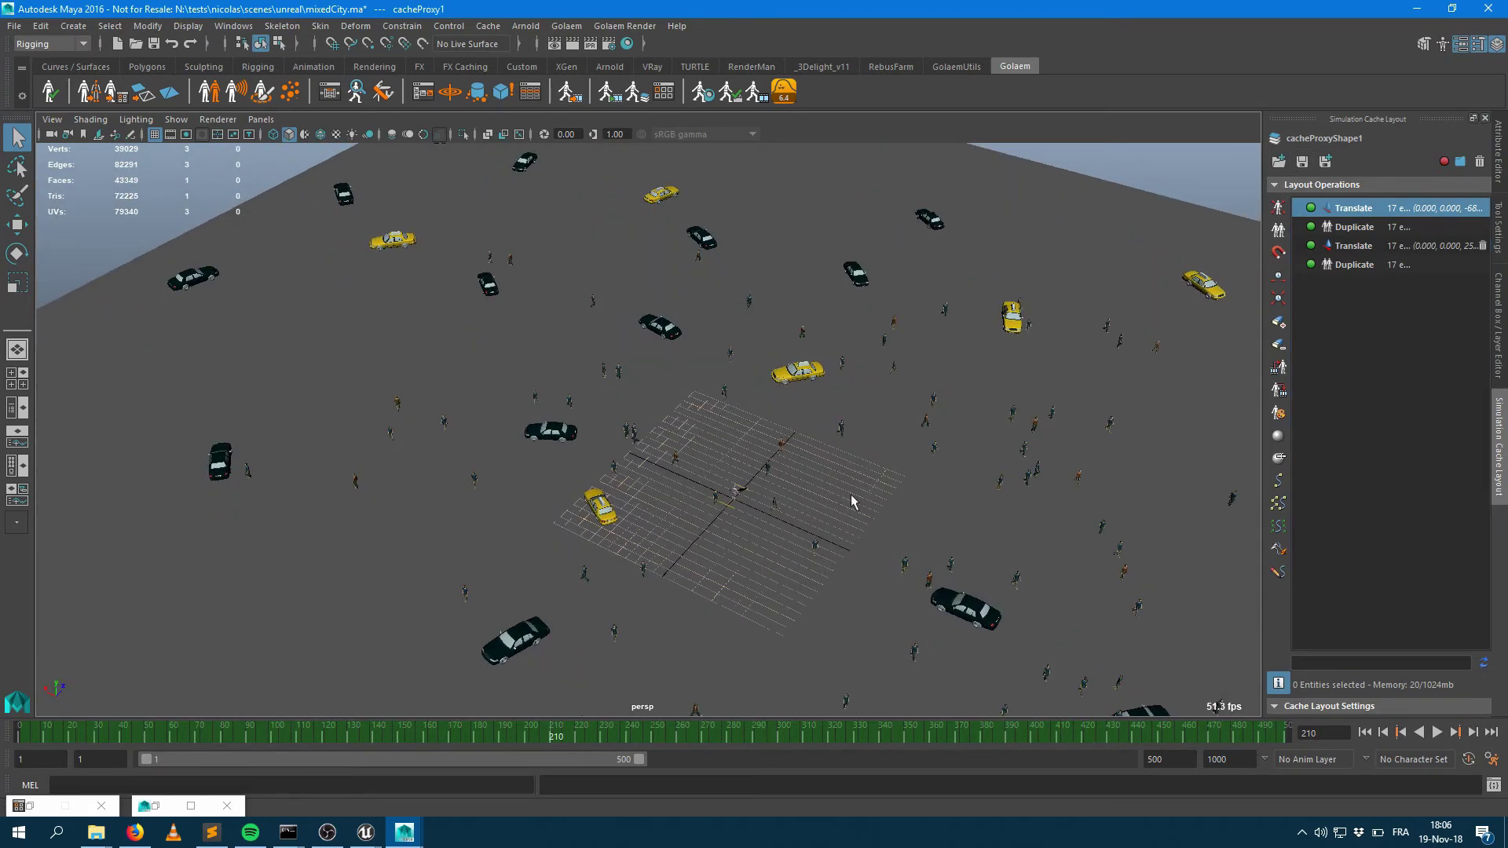
Step: Switch to the Unreal Editor and refresh the Golaem cache and its layout from the Simulation Layout attributes
{"action": "left_click", "coordinate": [365, 832]}
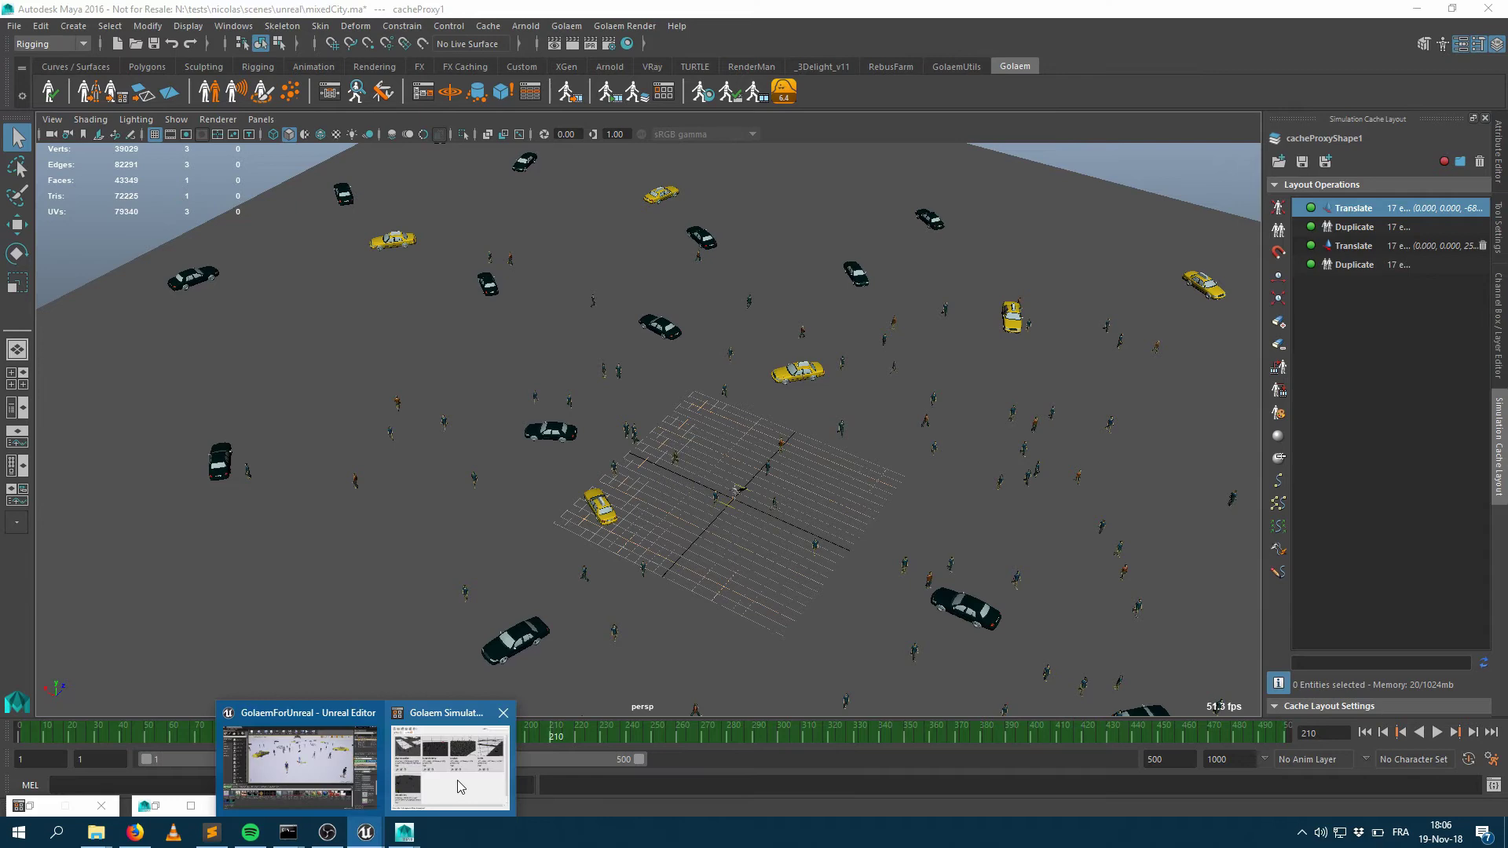
{"action": "left_click", "coordinate": [297, 776]}
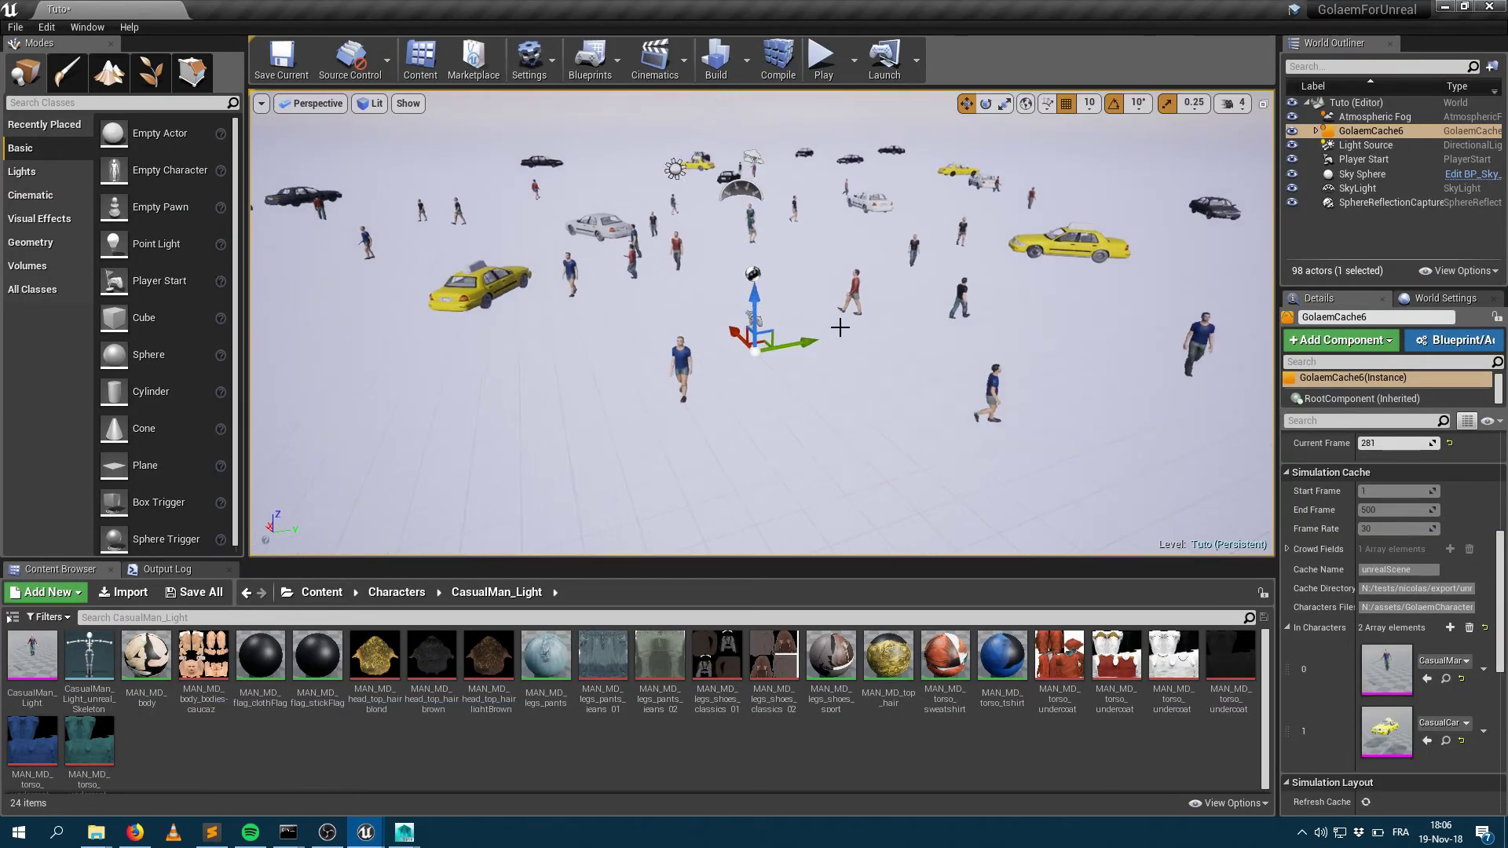
{"action": "scroll", "coordinate": [829, 329], "scroll_direction": "down", "scroll_amount": 5}
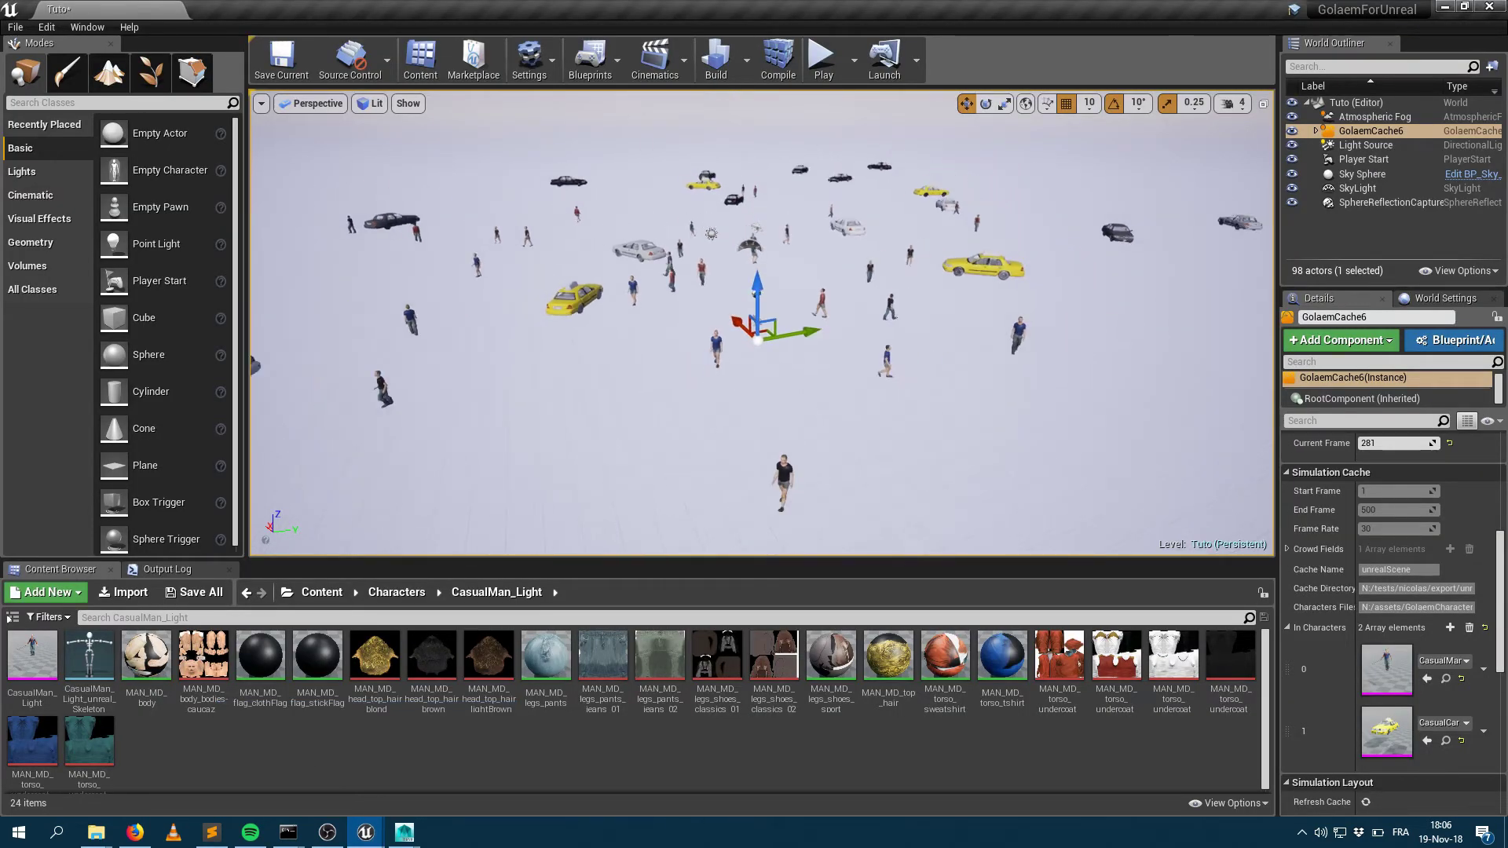
{"action": "left_click_drag", "start_coordinate": [829, 329], "coordinate": [829, 392], "text": "alt"}
{"action": "left_click_drag", "start_coordinate": [1021, 370], "coordinate": [872, 370], "text": "alt"}
{"action": "scroll", "coordinate": [869, 367], "scroll_direction": "down", "scroll_amount": 4}
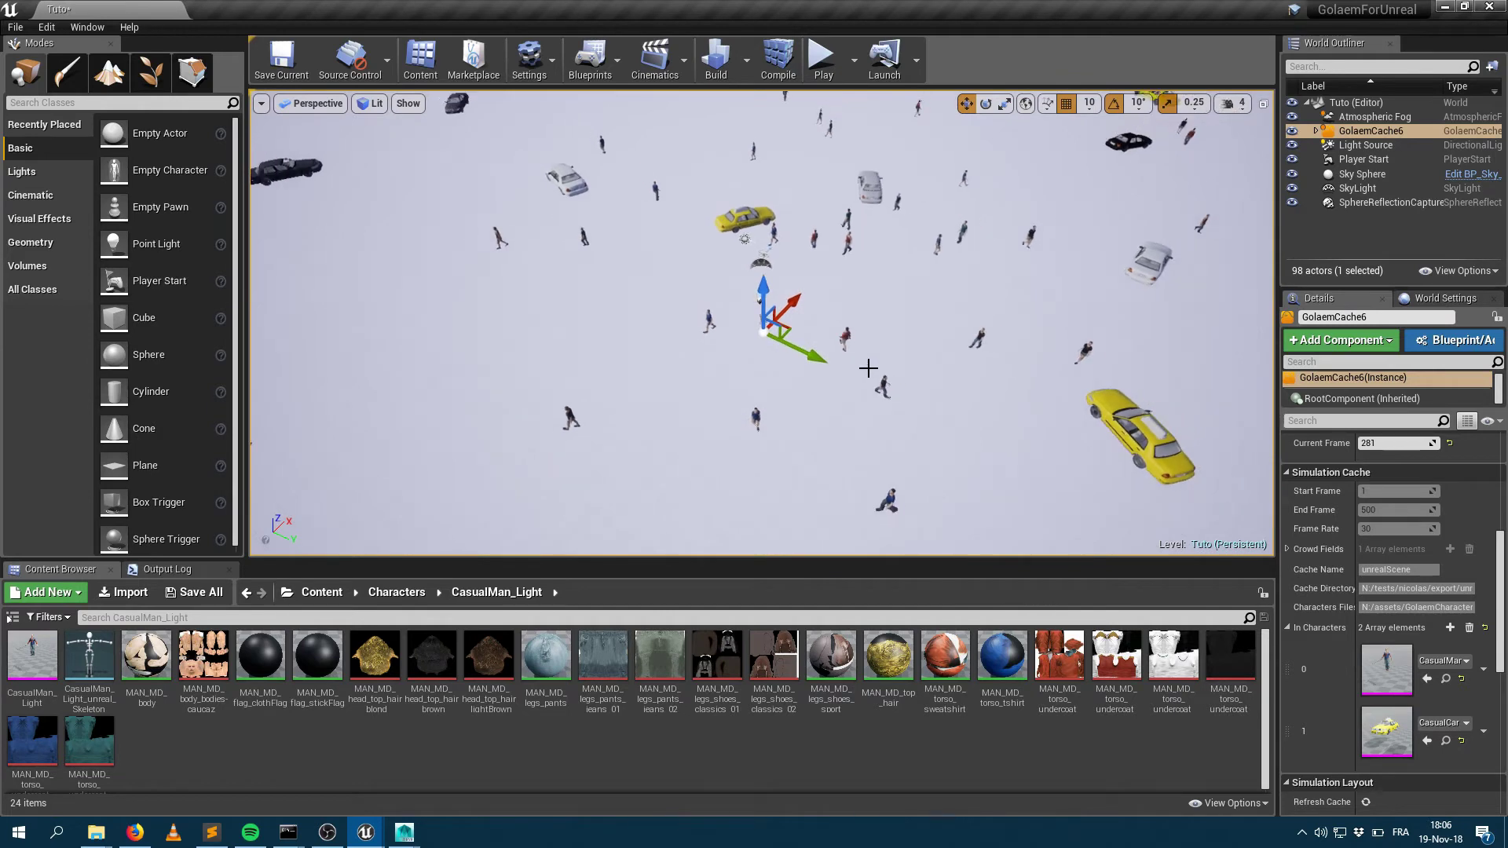
{"action": "scroll", "coordinate": [864, 363], "scroll_direction": "down", "scroll_amount": 6}
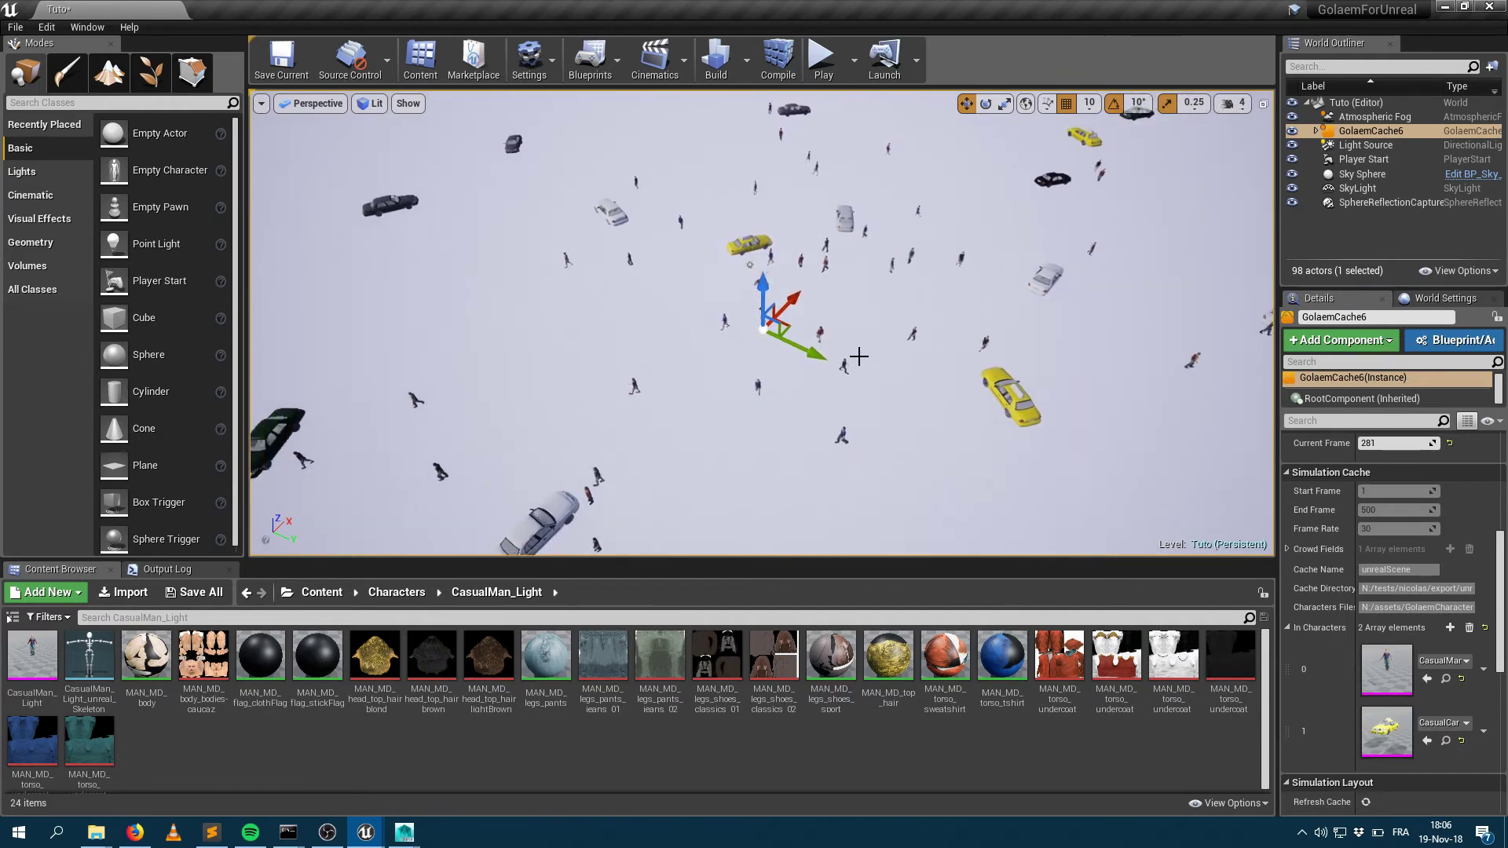
{"action": "left_click_drag", "start_coordinate": [782, 437], "coordinate": [923, 438], "text": "alt"}
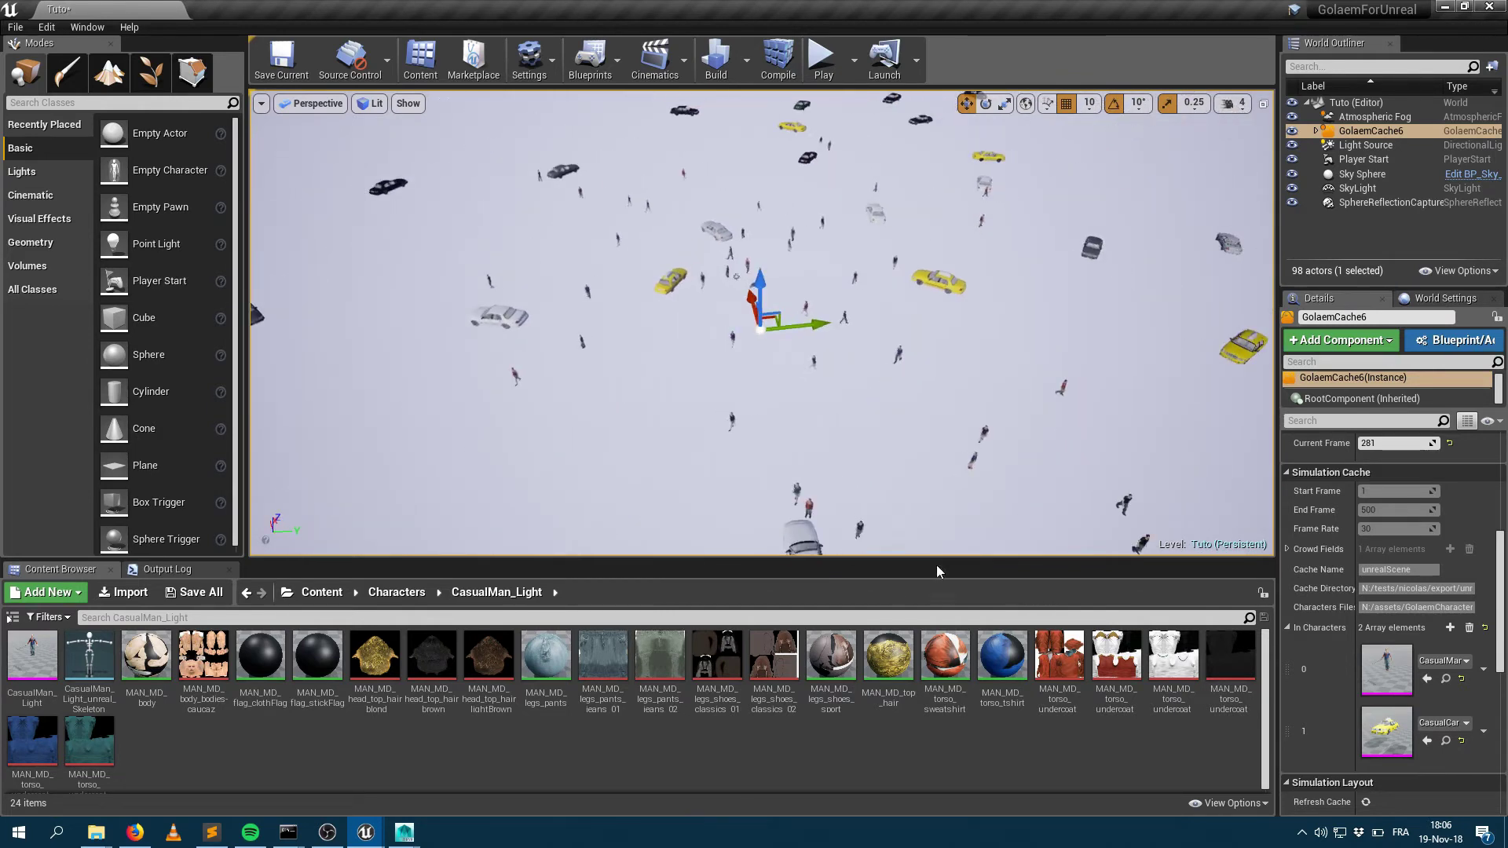
{"action": "scroll", "coordinate": [1330, 564], "scroll_direction": "down", "scroll_amount": 3}
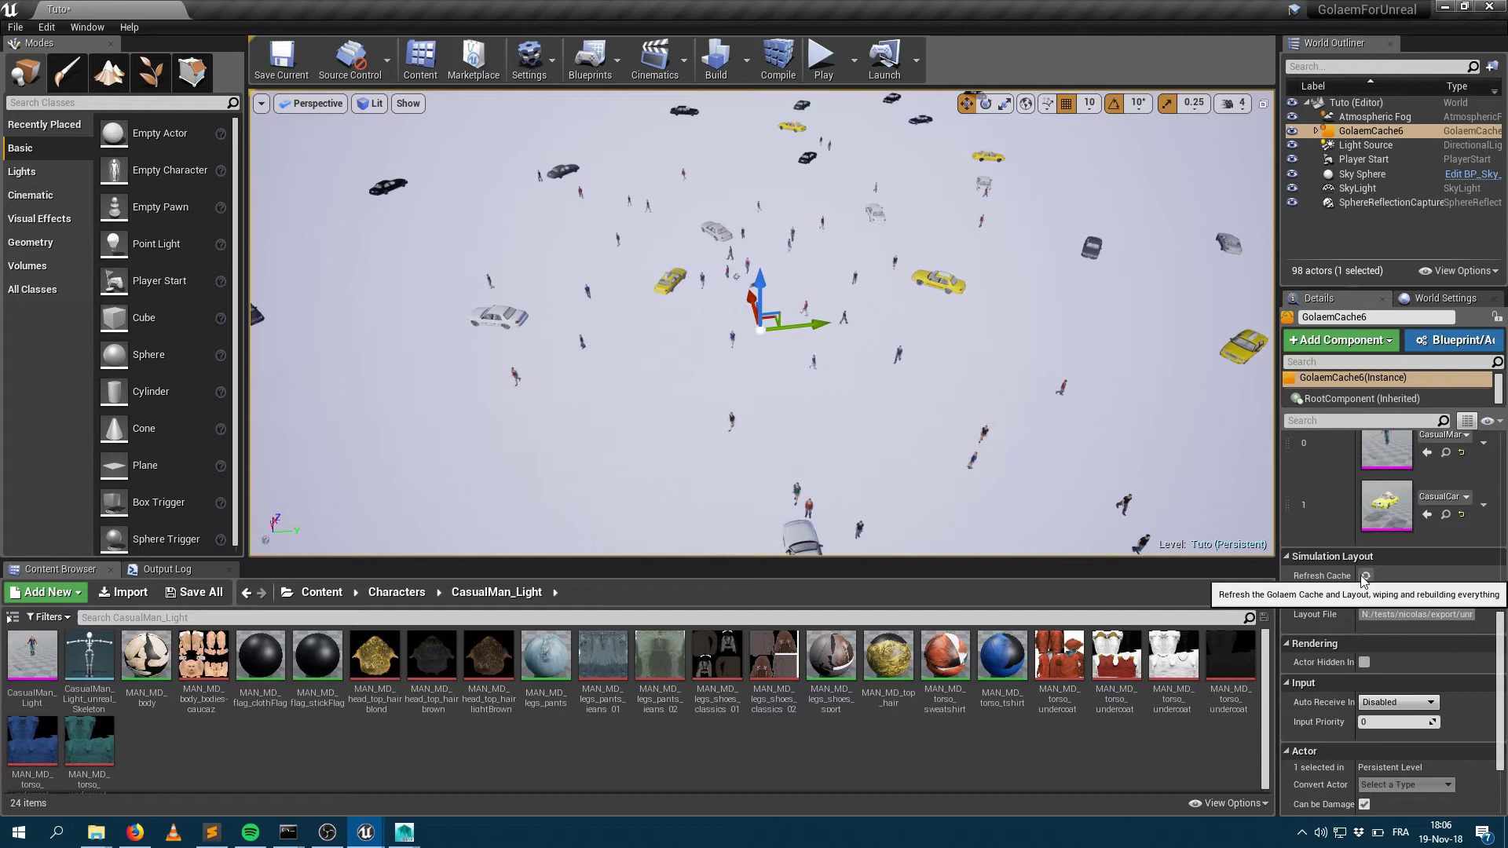
{"action": "left_click", "coordinate": [1364, 578]}
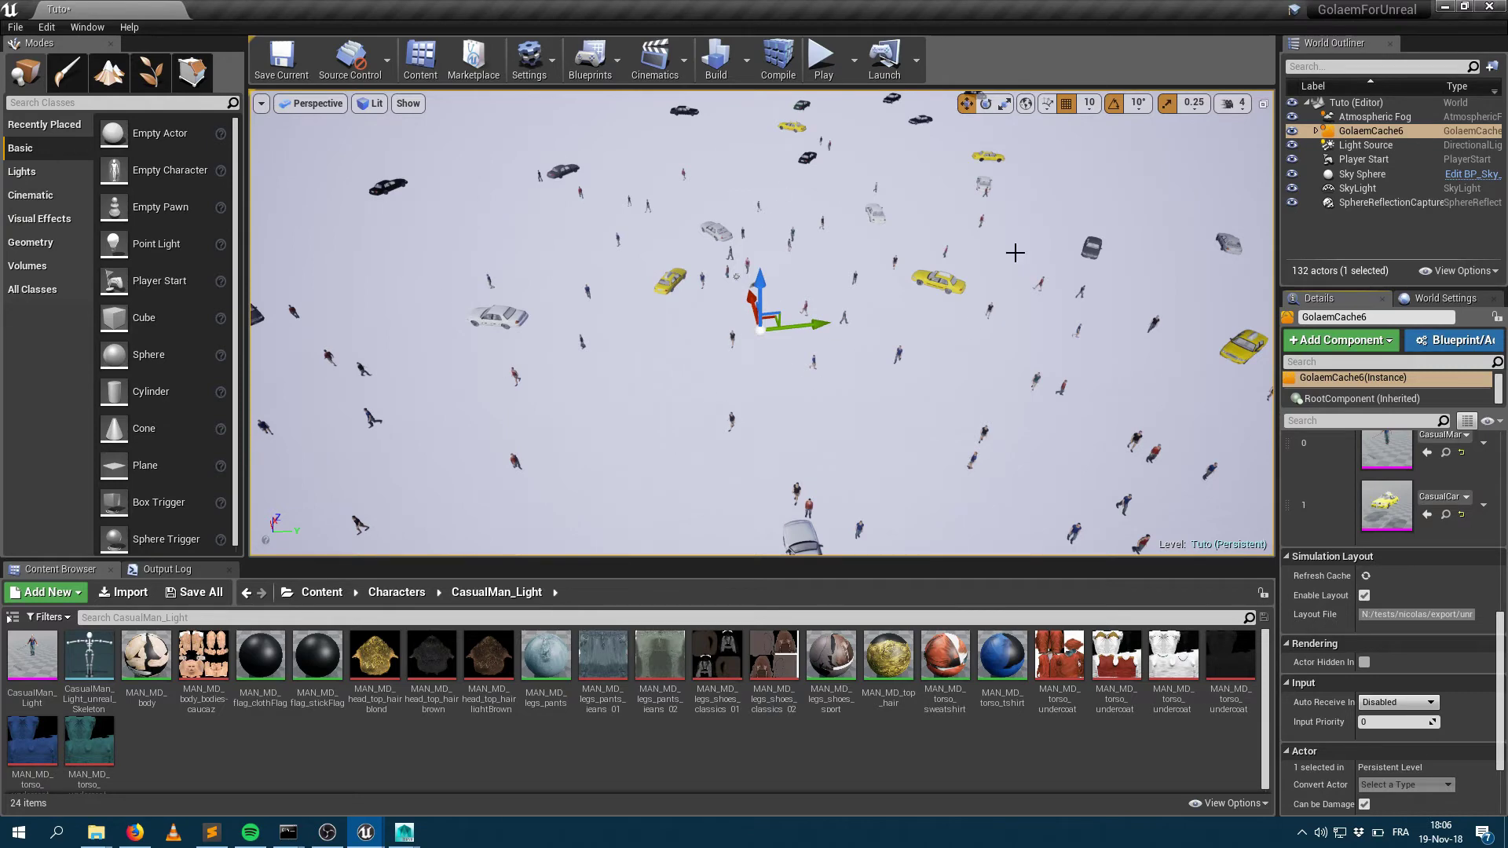
Step: Switch to Maya to compare the edited layout with the refreshed crowd, and return to the Unreal Editor
{"action": "left_click", "coordinate": [401, 837]}
{"action": "left_click", "coordinate": [493, 757]}
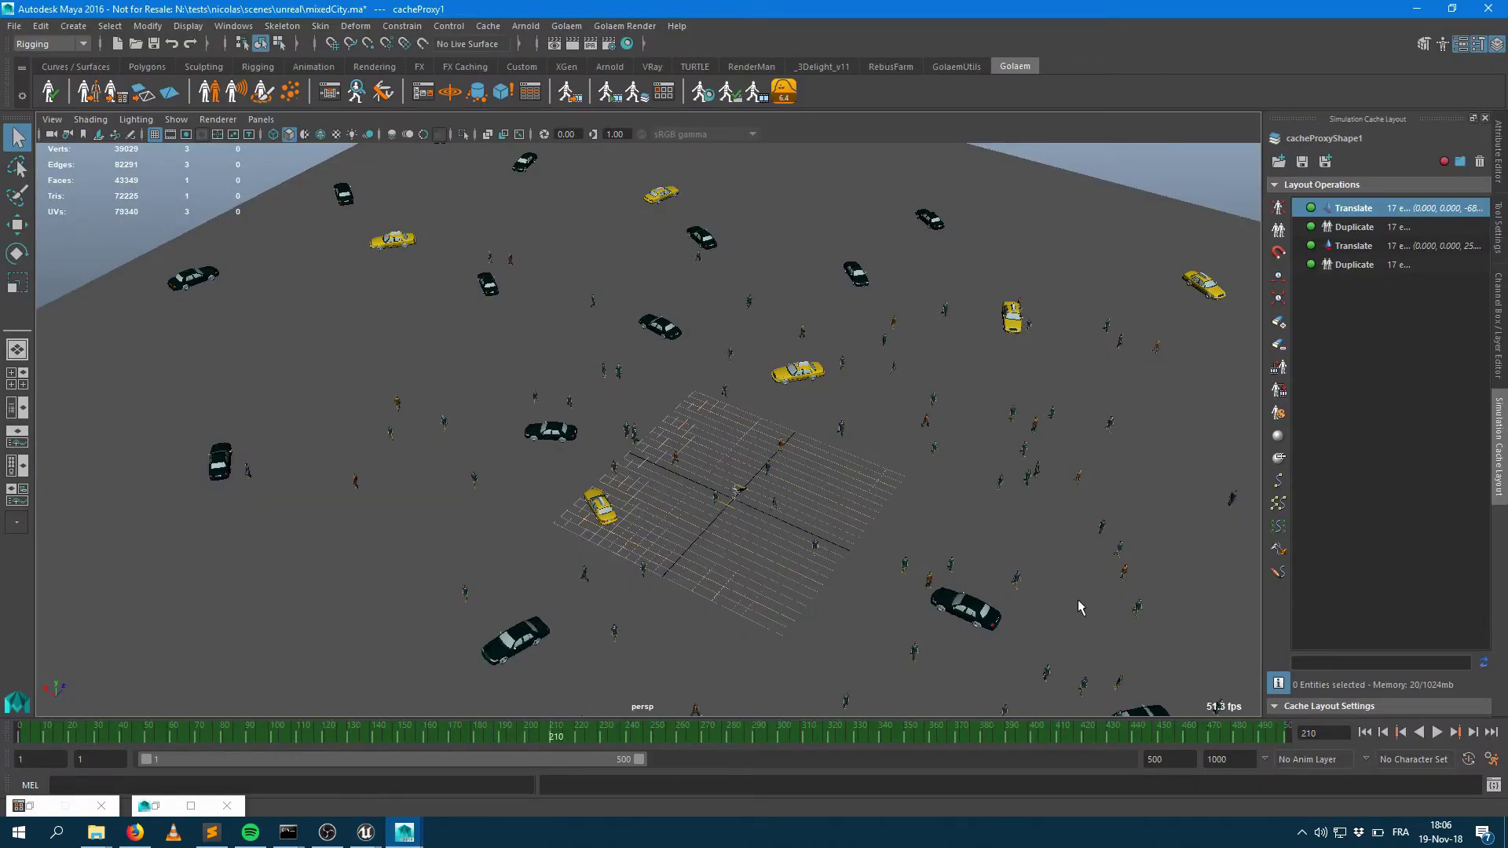
{"action": "left_click", "coordinate": [1418, 9]}
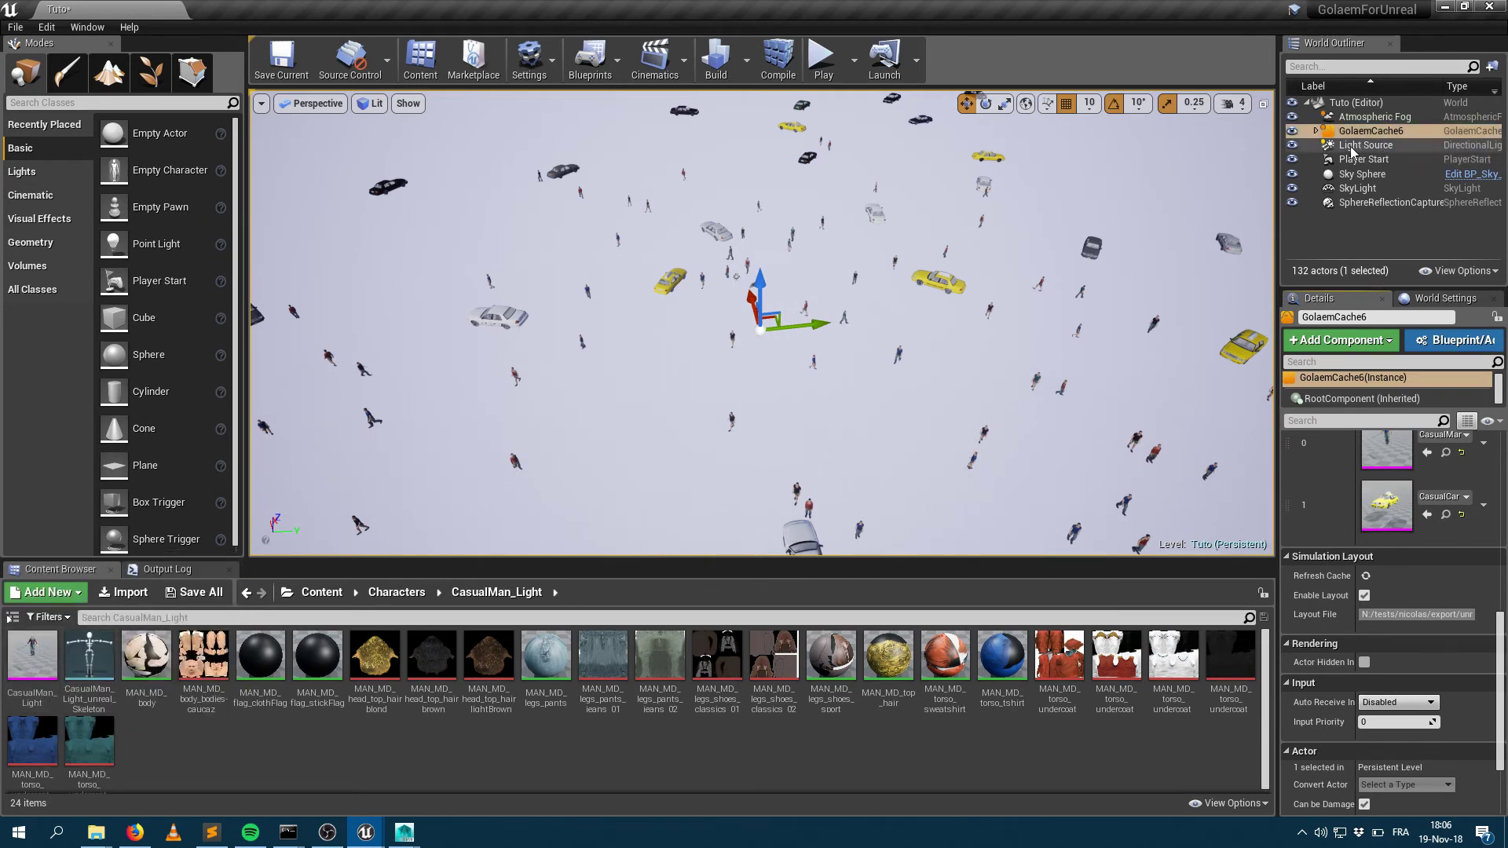
Step: Delete the GolaemCache6 actor from the level
{"action": "left_click", "coordinate": [1364, 117]}
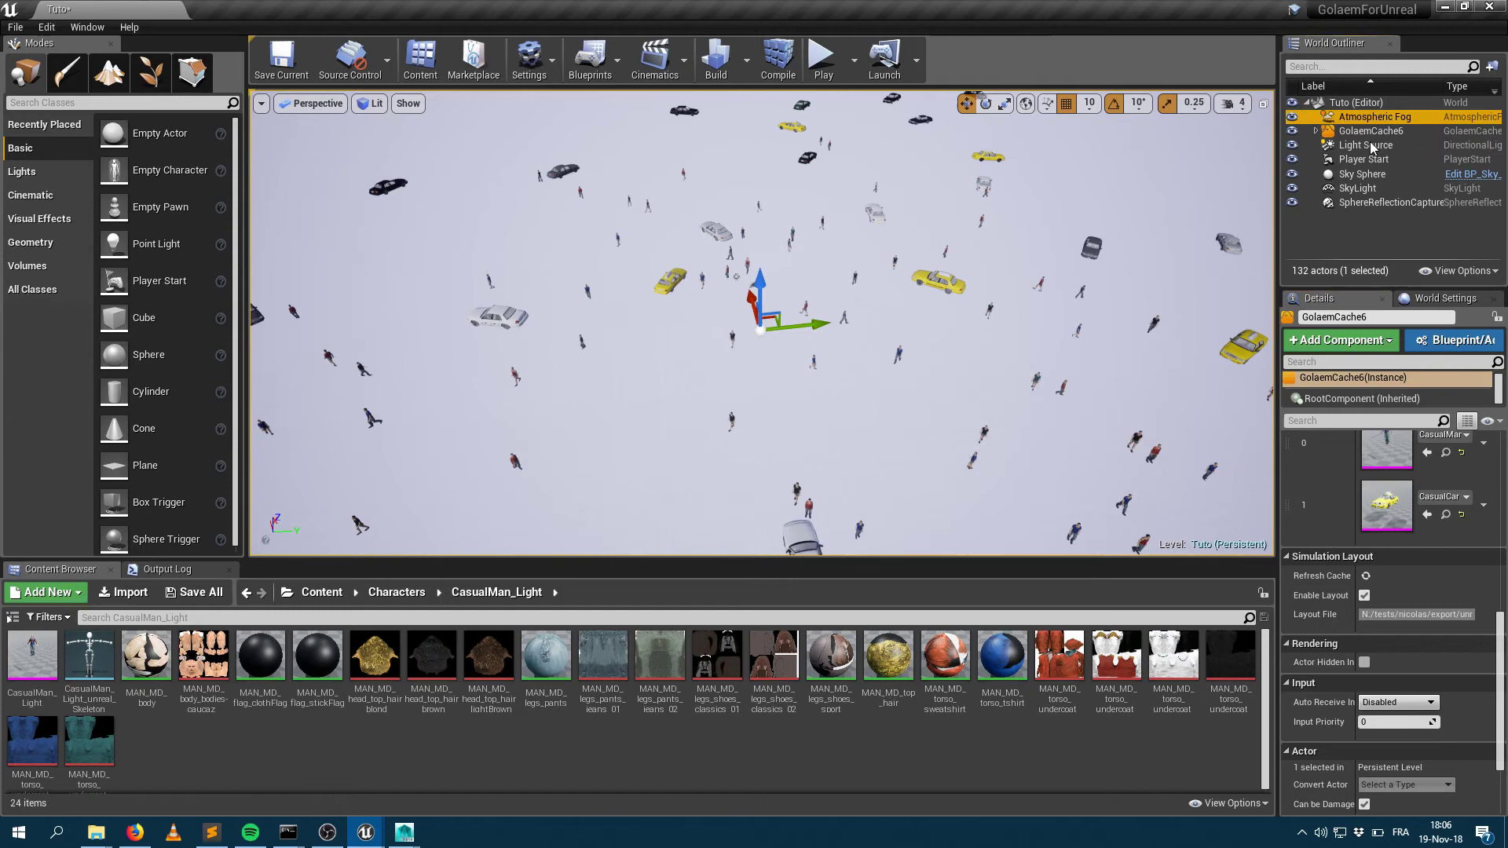
{"action": "left_click", "coordinate": [1378, 132]}
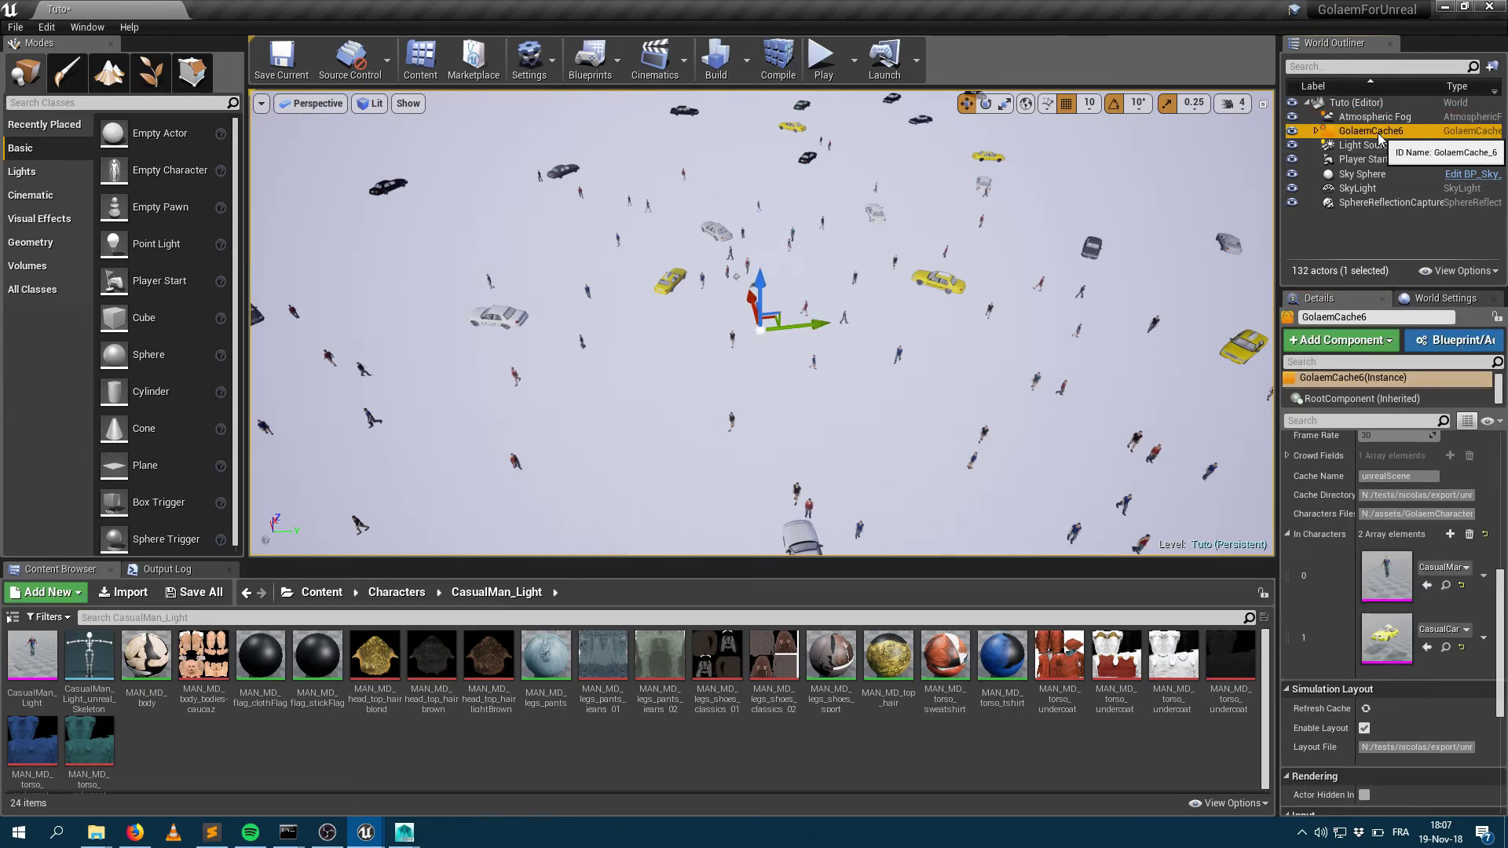
{"action": "key", "text": "Delete"}
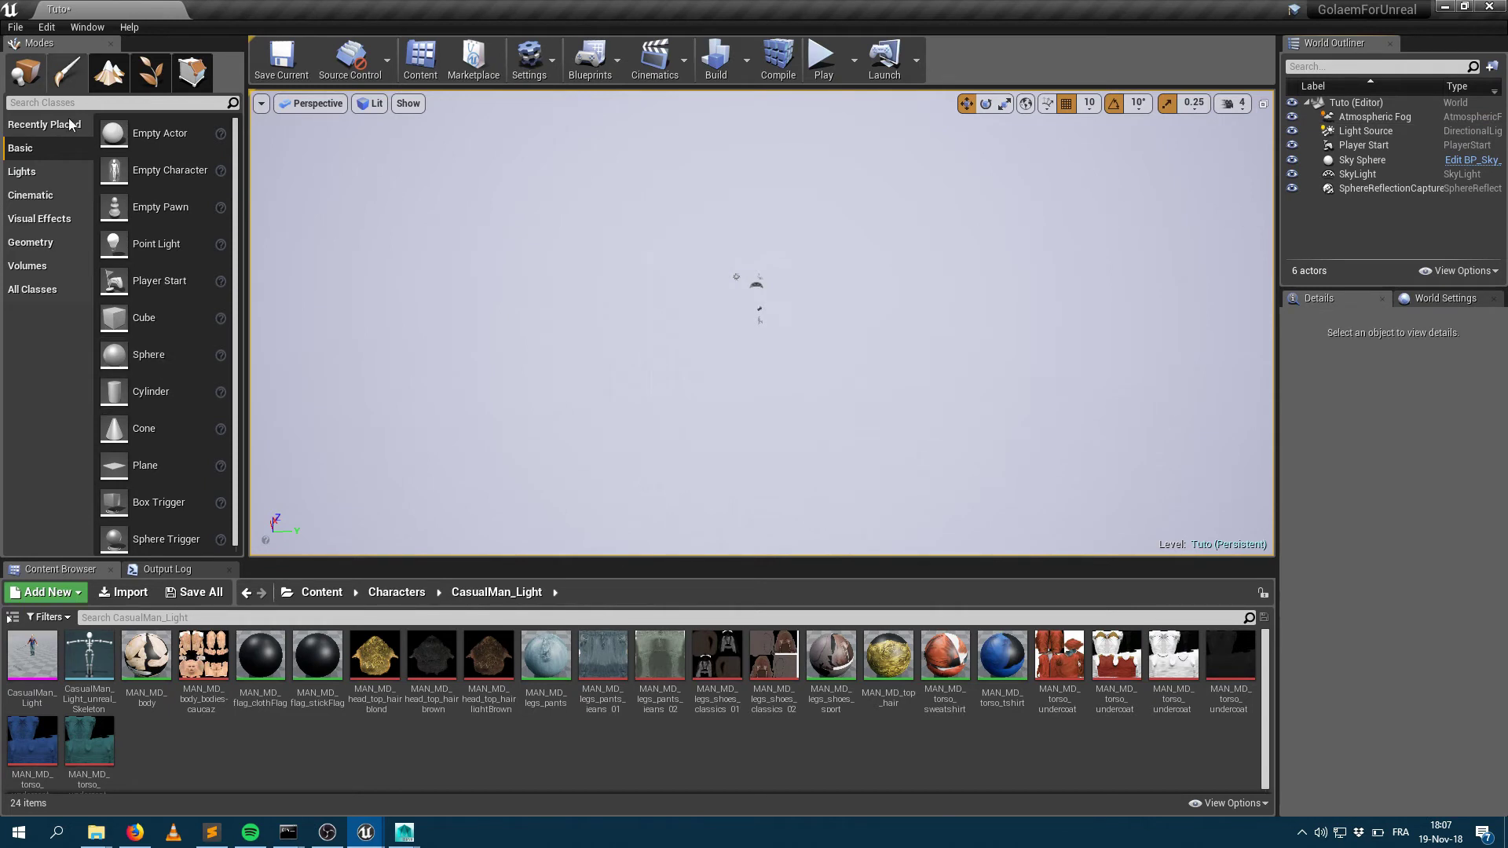
Step: Search the placeable classes for "gol" and place a Golaem Cache actor in the level
{"action": "type", "text": "gol"}
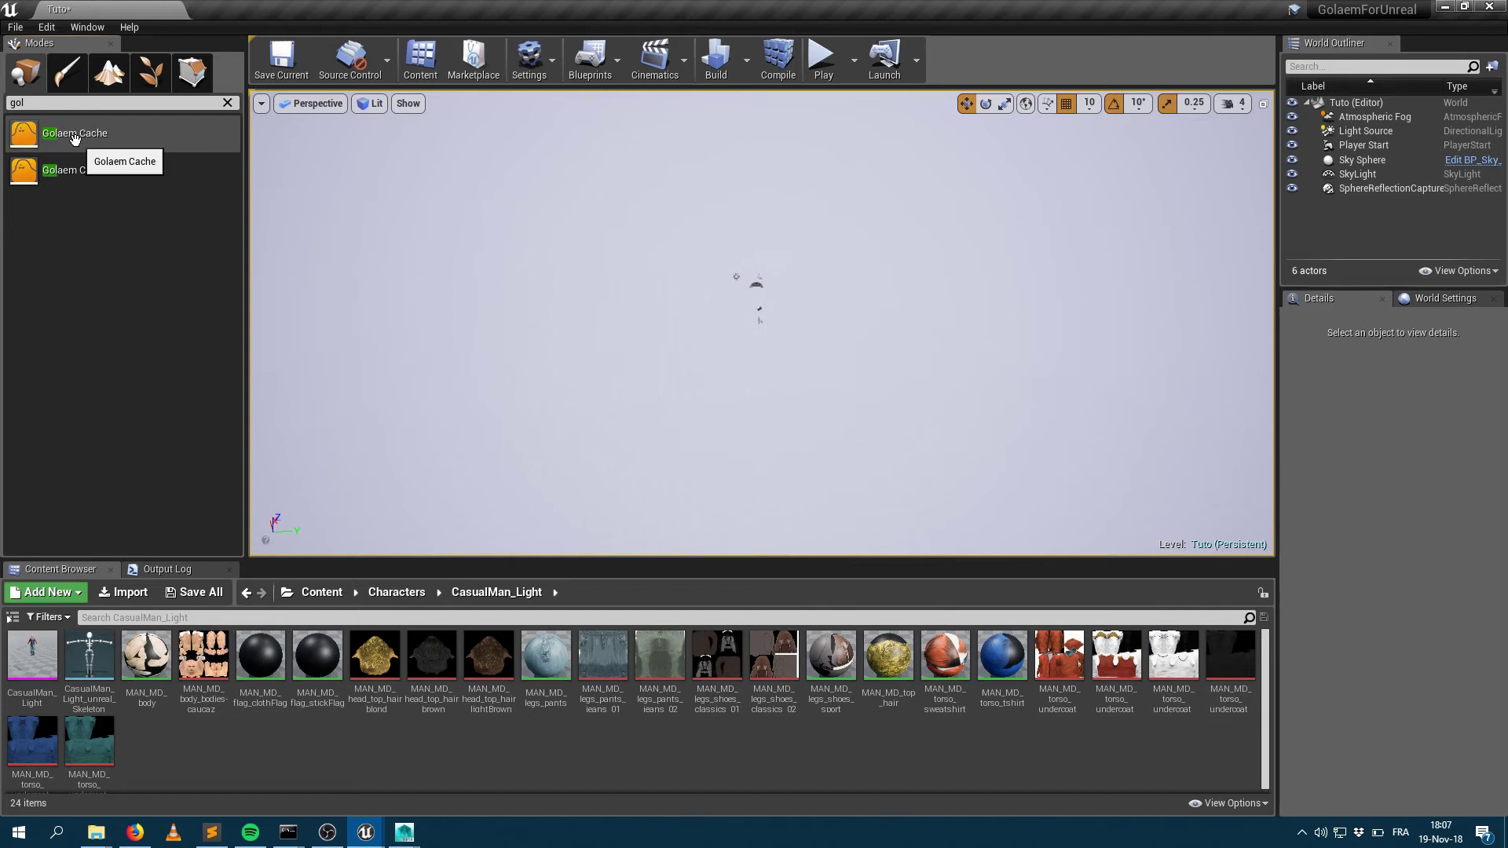
{"action": "left_click_drag", "start_coordinate": [75, 138], "coordinate": [932, 305]}
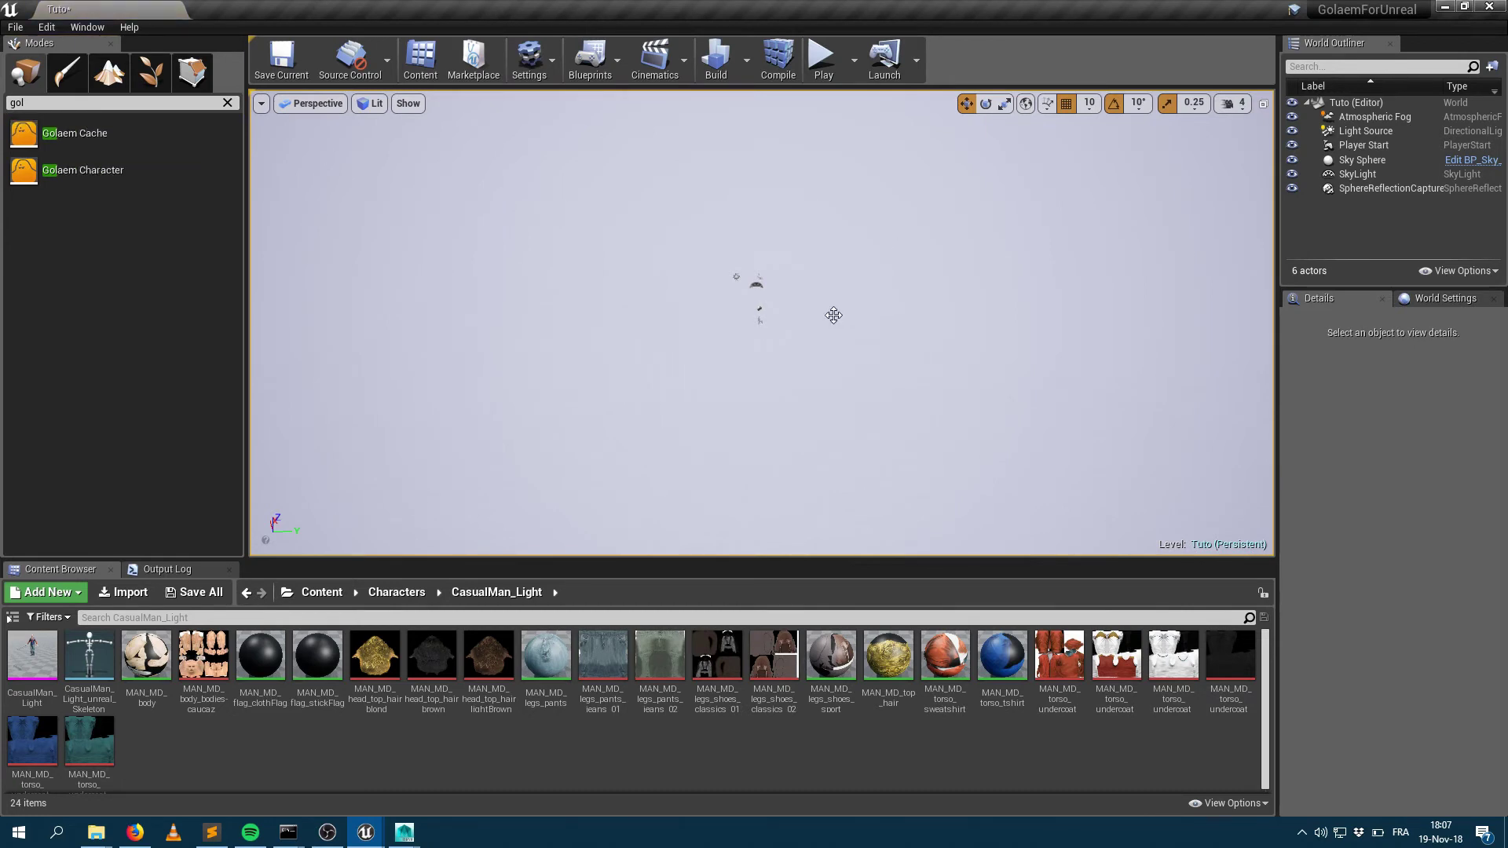
Step: Place the Golaem Cache actor in the level and load unreal.gscb as its cache library file
{"action": "left_click_drag", "start_coordinate": [833, 315], "coordinate": [832, 315]}
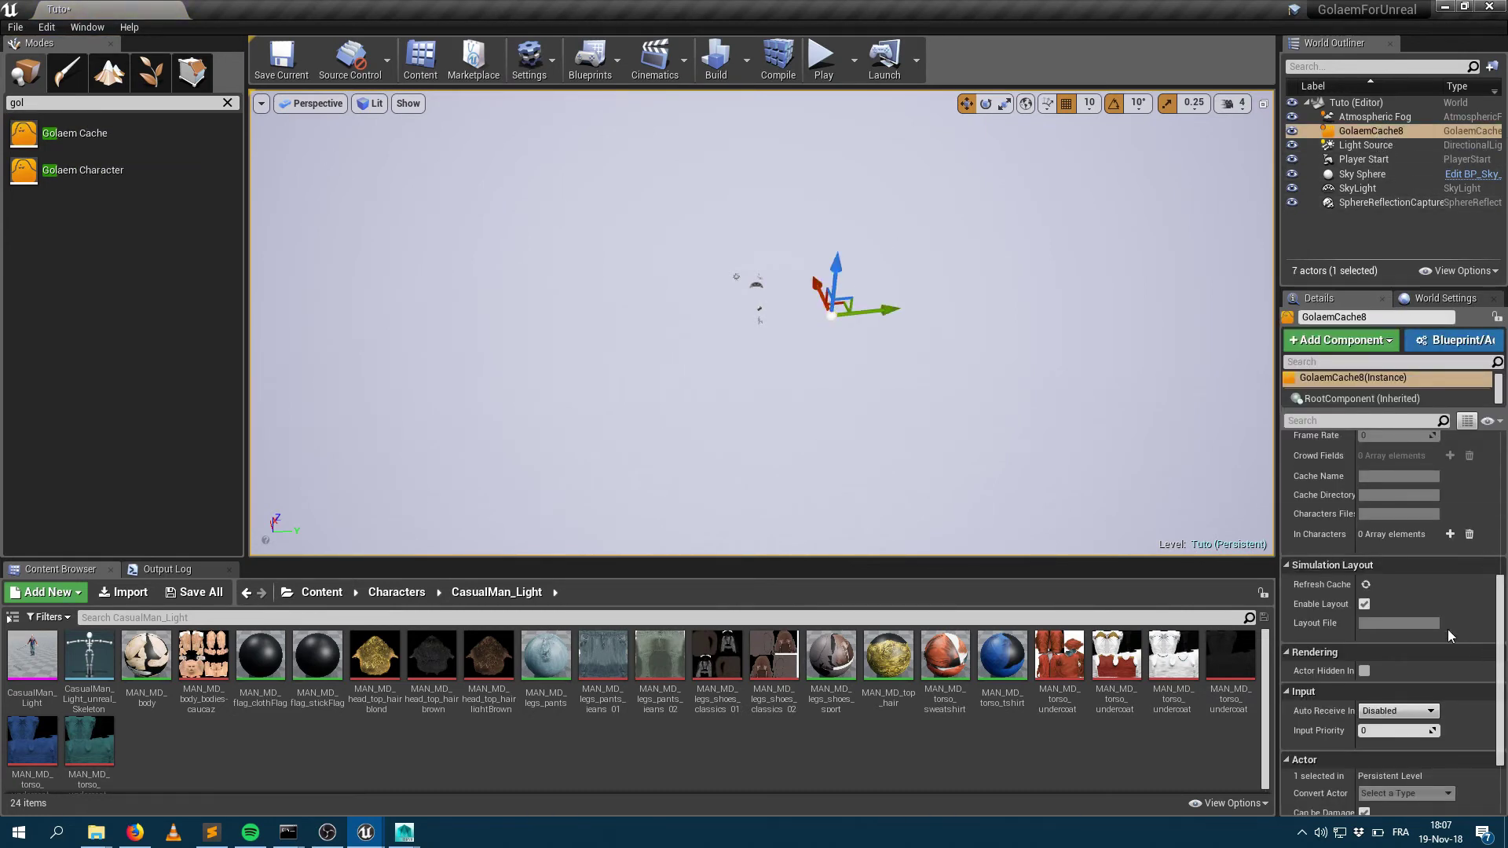
{"action": "scroll", "coordinate": [1449, 636], "scroll_direction": "up", "scroll_amount": 8}
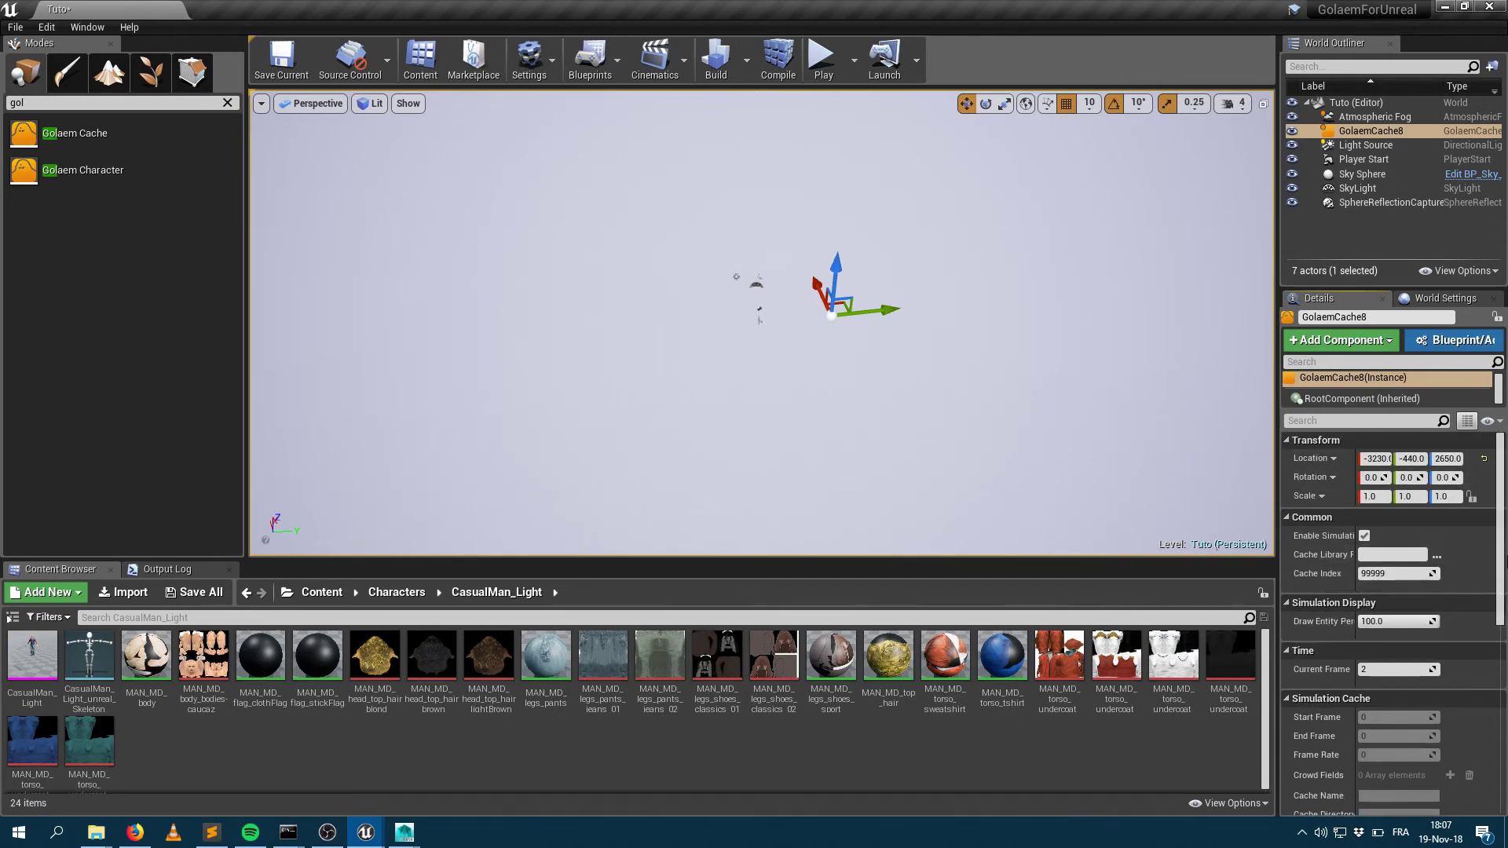
{"action": "scroll", "coordinate": [1490, 683], "scroll_direction": "down", "scroll_amount": 5}
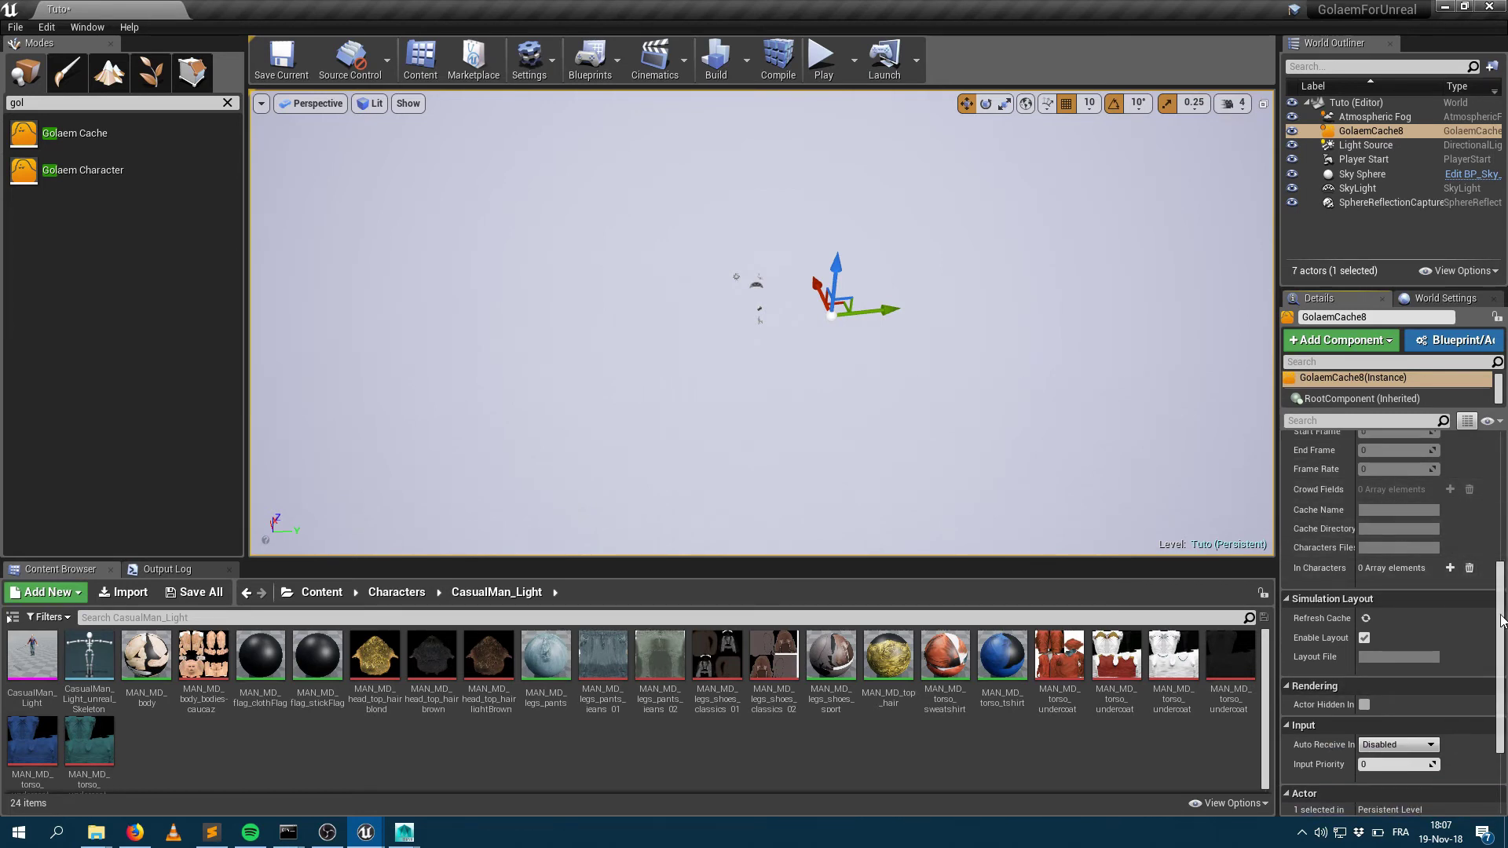
{"action": "scroll", "coordinate": [1501, 621], "scroll_direction": "up", "scroll_amount": 5}
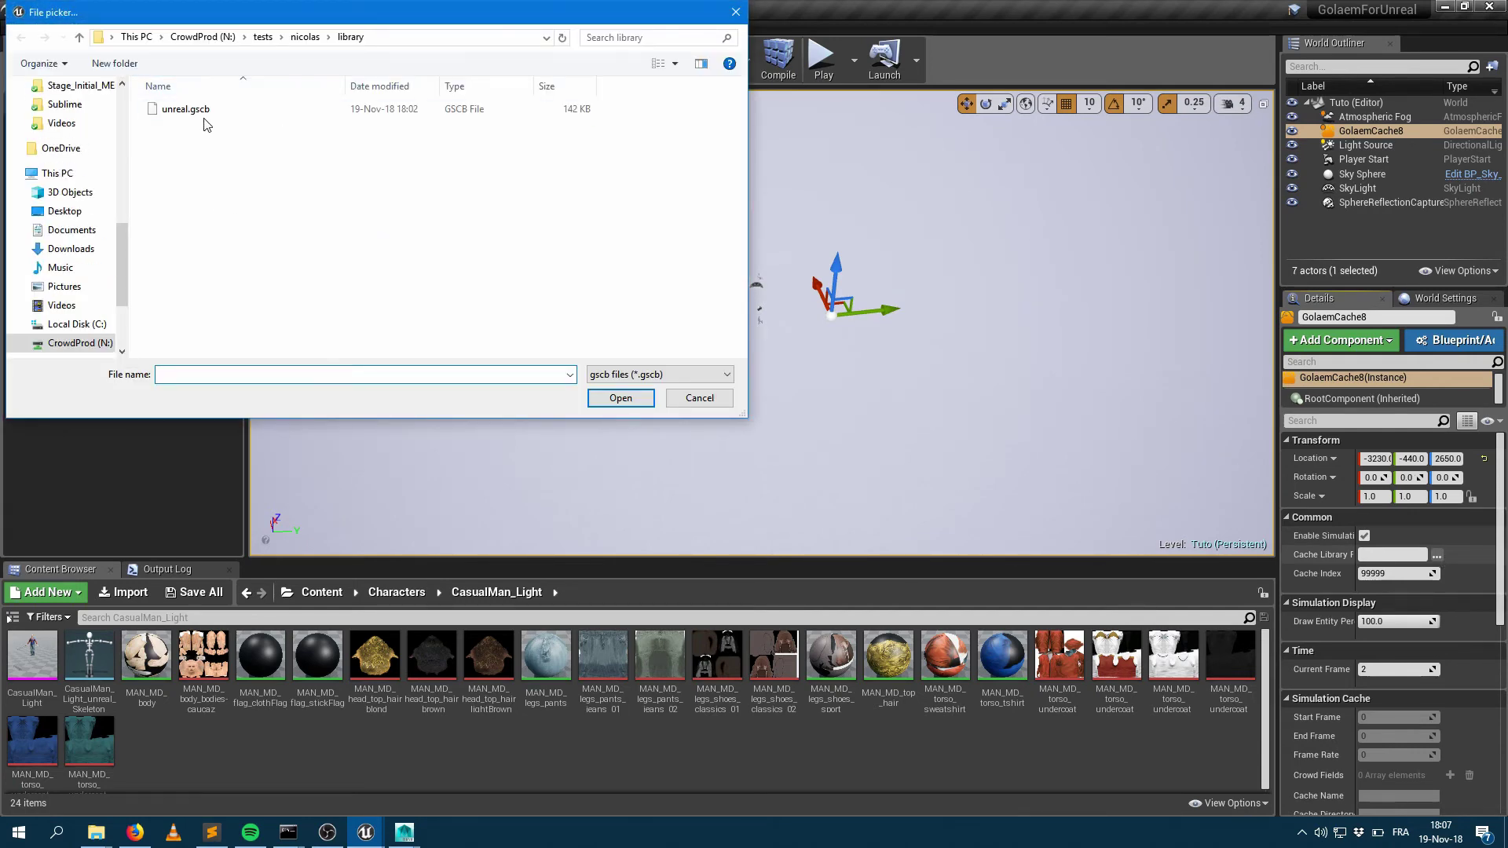
{"action": "left_click", "coordinate": [188, 109]}
{"action": "double_click", "coordinate": [192, 112]}
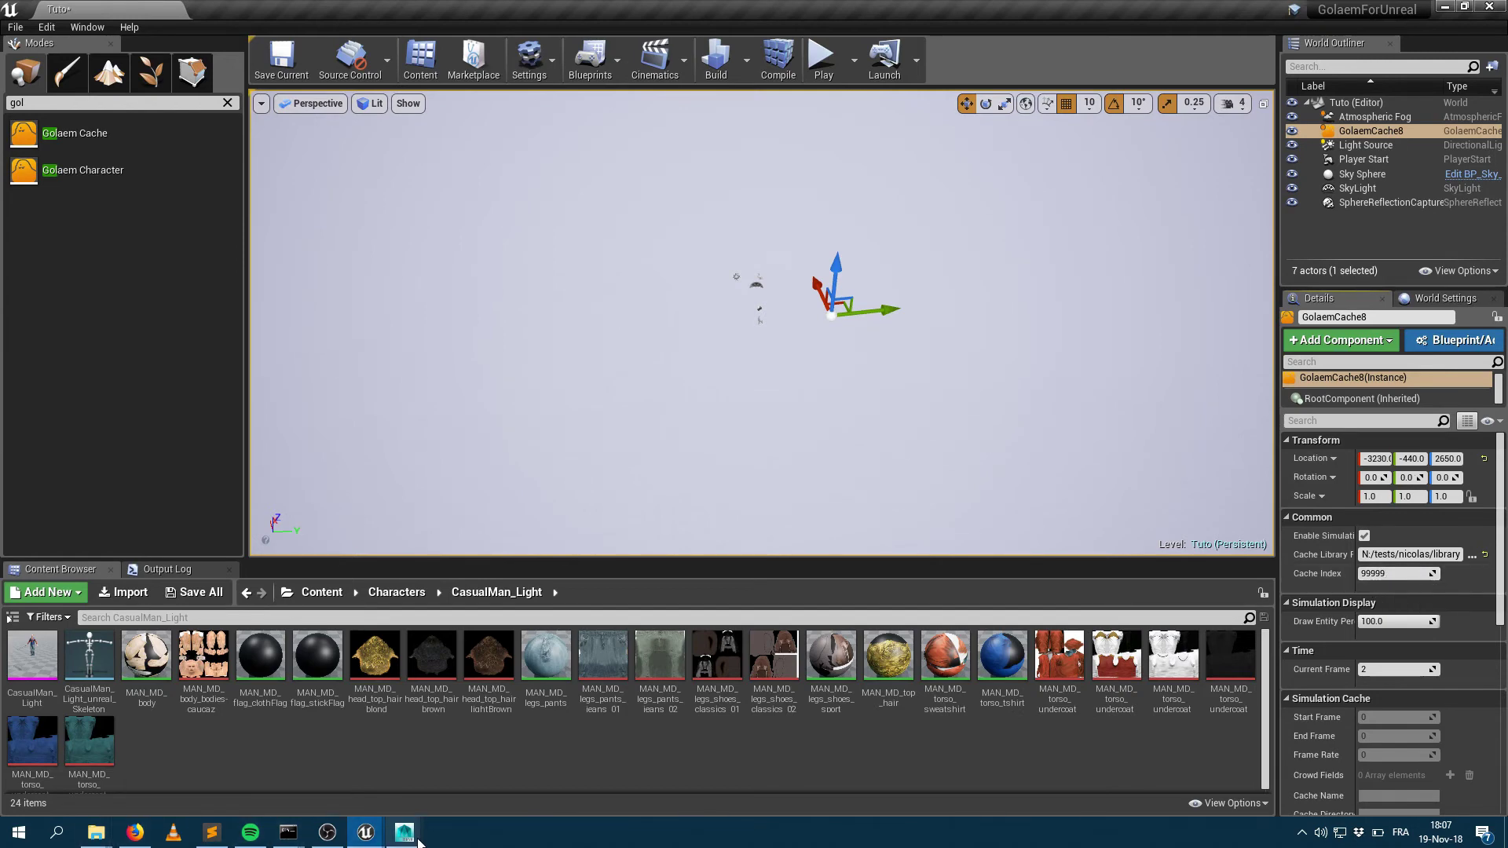
Step: Open unreal.gscb in the Golaem Simulation Cache Library to check the position of the unrealScene item, and close the library
{"action": "left_click", "coordinate": [96, 30]}
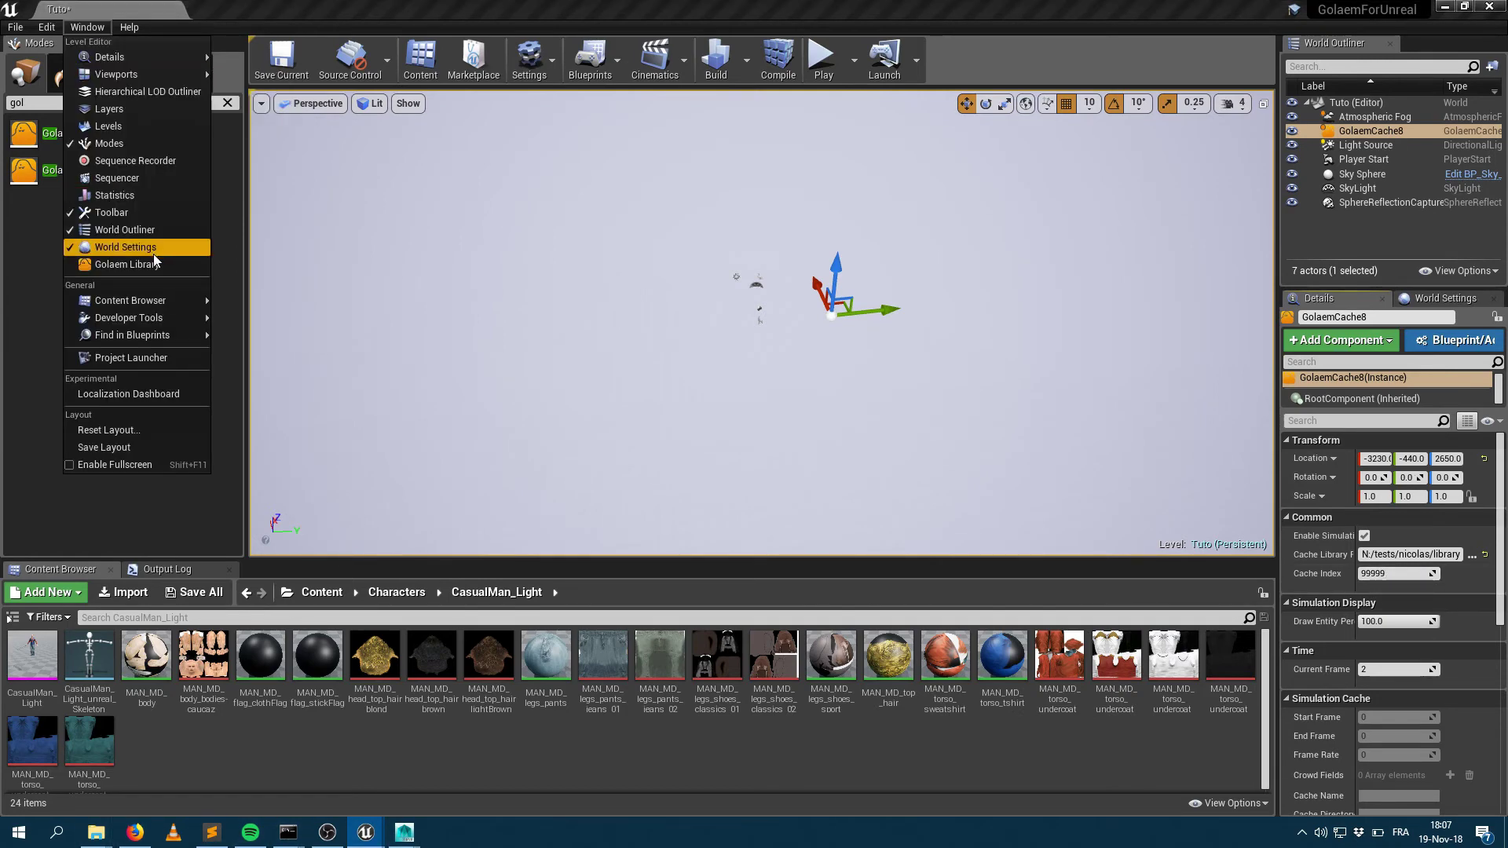
{"action": "left_click", "coordinate": [142, 262]}
{"action": "left_click", "coordinate": [70, 80]}
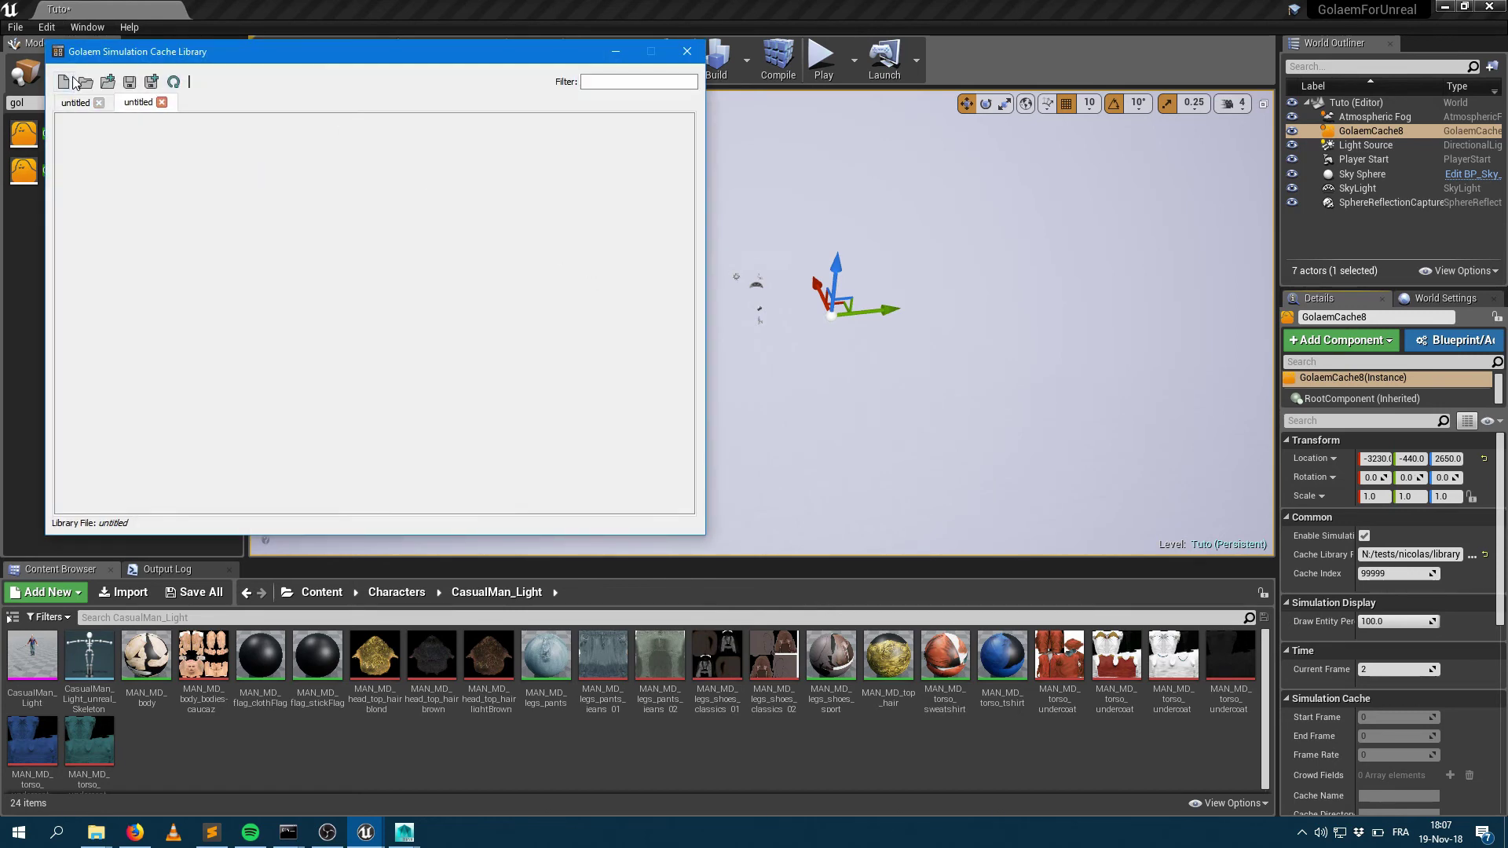
{"action": "left_click", "coordinate": [85, 82]}
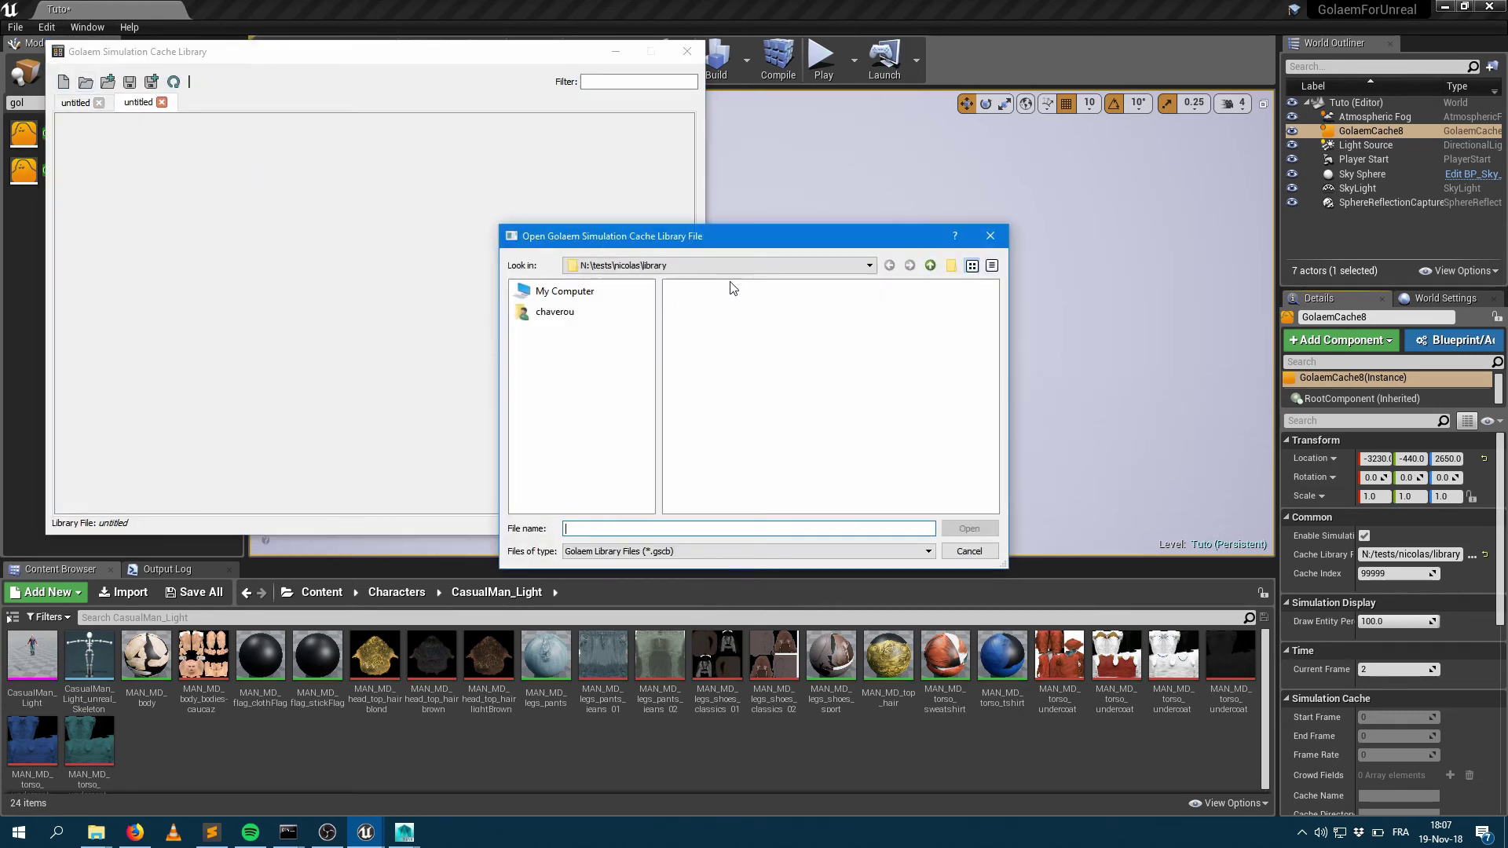
{"action": "double_click", "coordinate": [707, 289]}
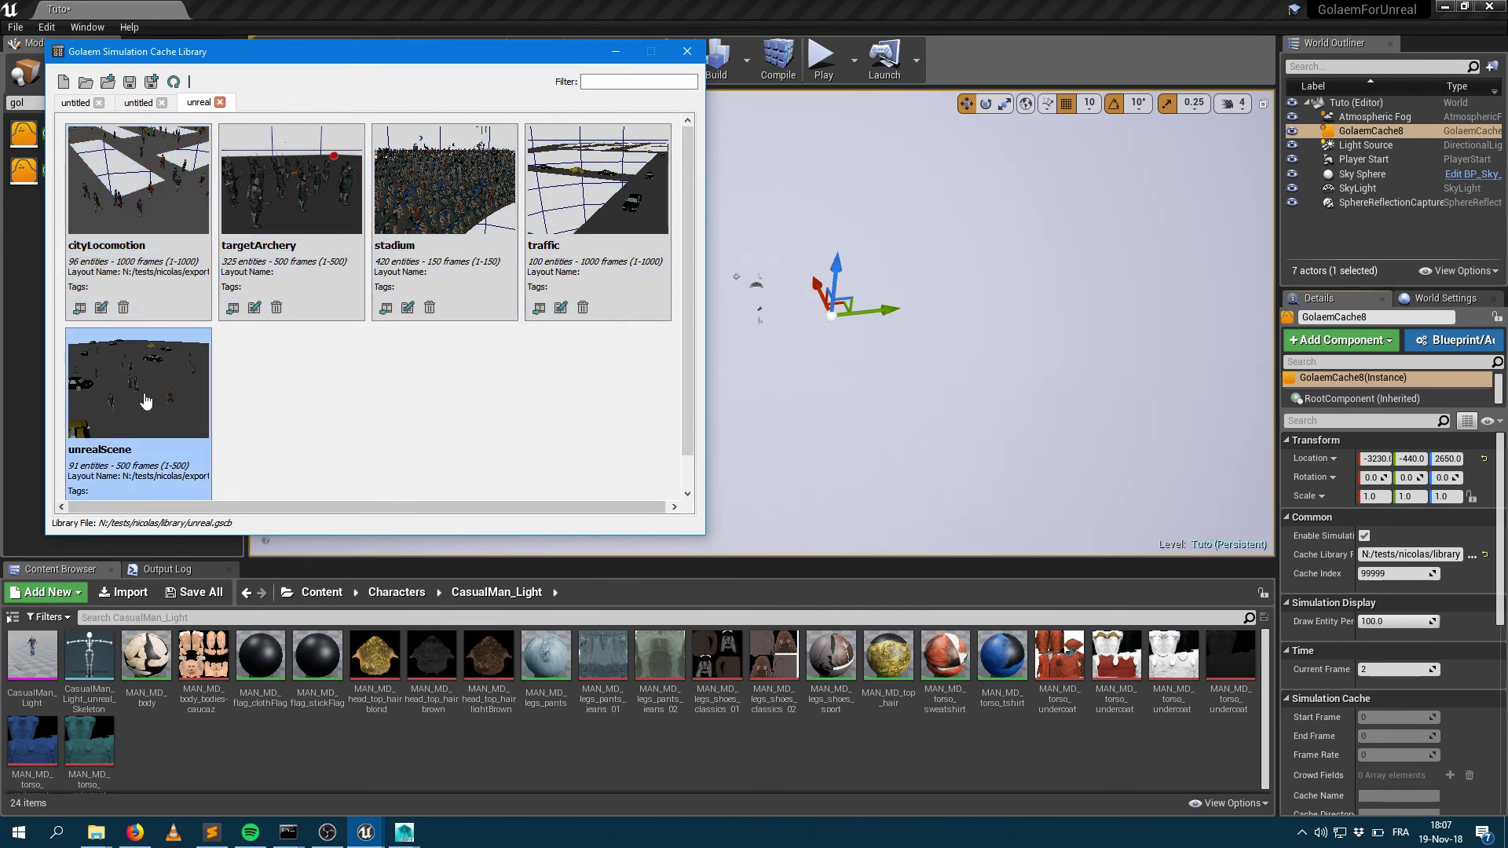
{"action": "left_click", "coordinate": [687, 51]}
Step: Set the actor's cache index to 4 and inspect the crowd fields of its simulation cache
{"action": "left_click", "coordinate": [1431, 576]}
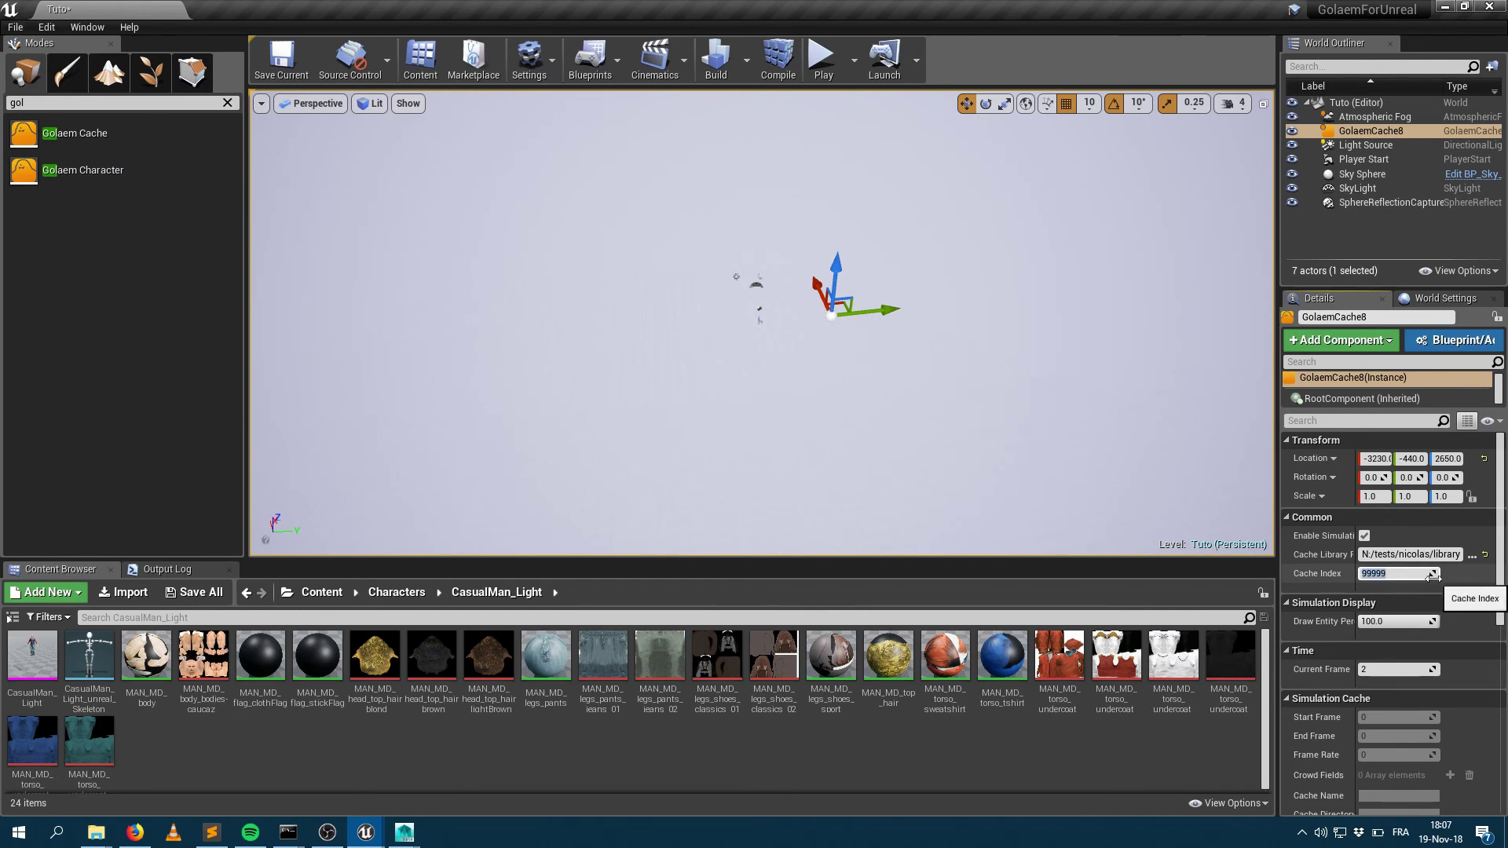
{"action": "type", "text": "4"}
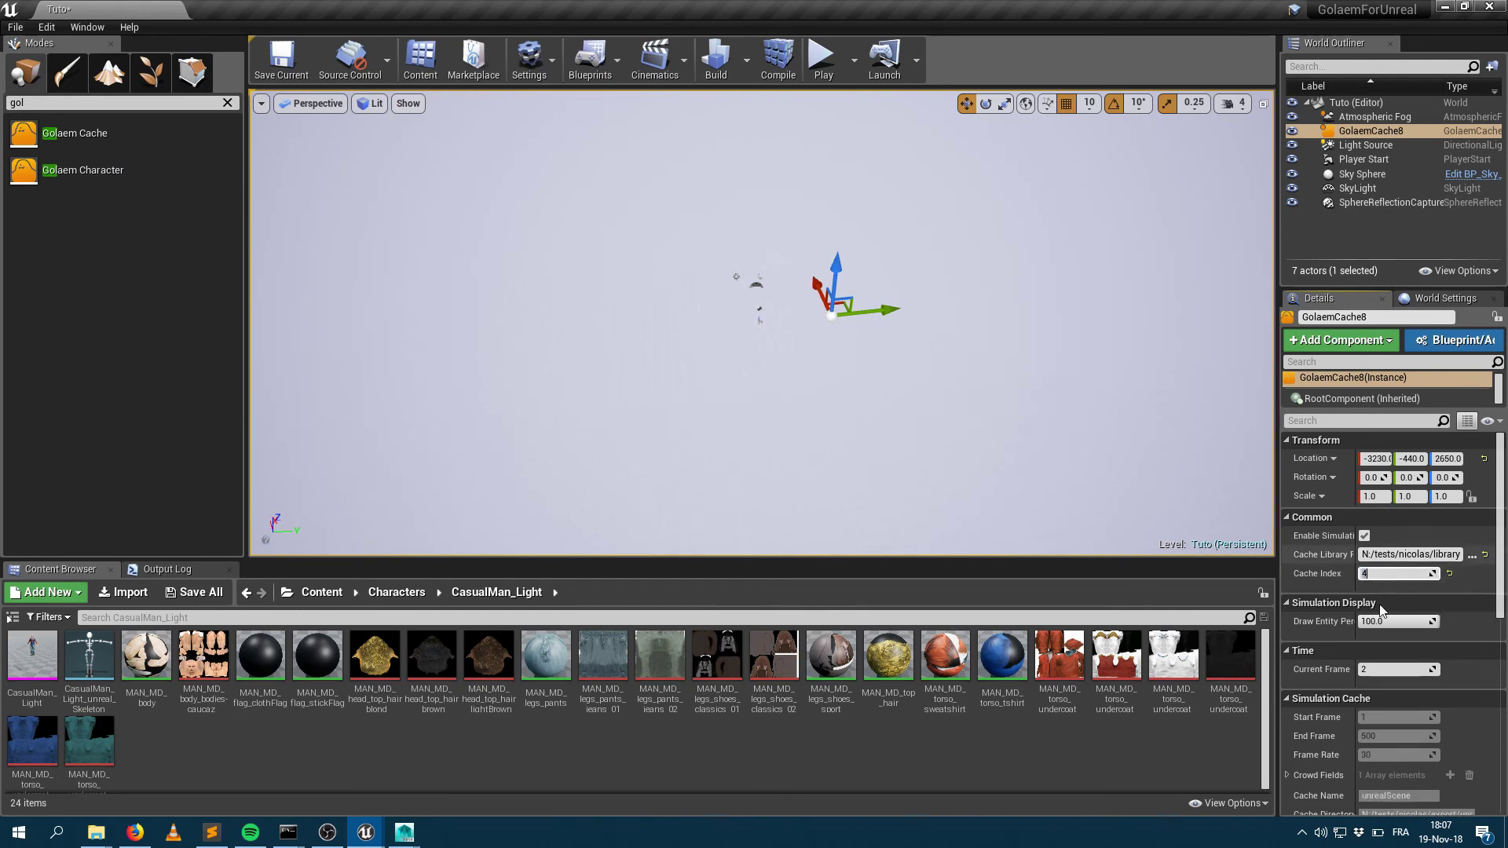
{"action": "key", "text": "Return"}
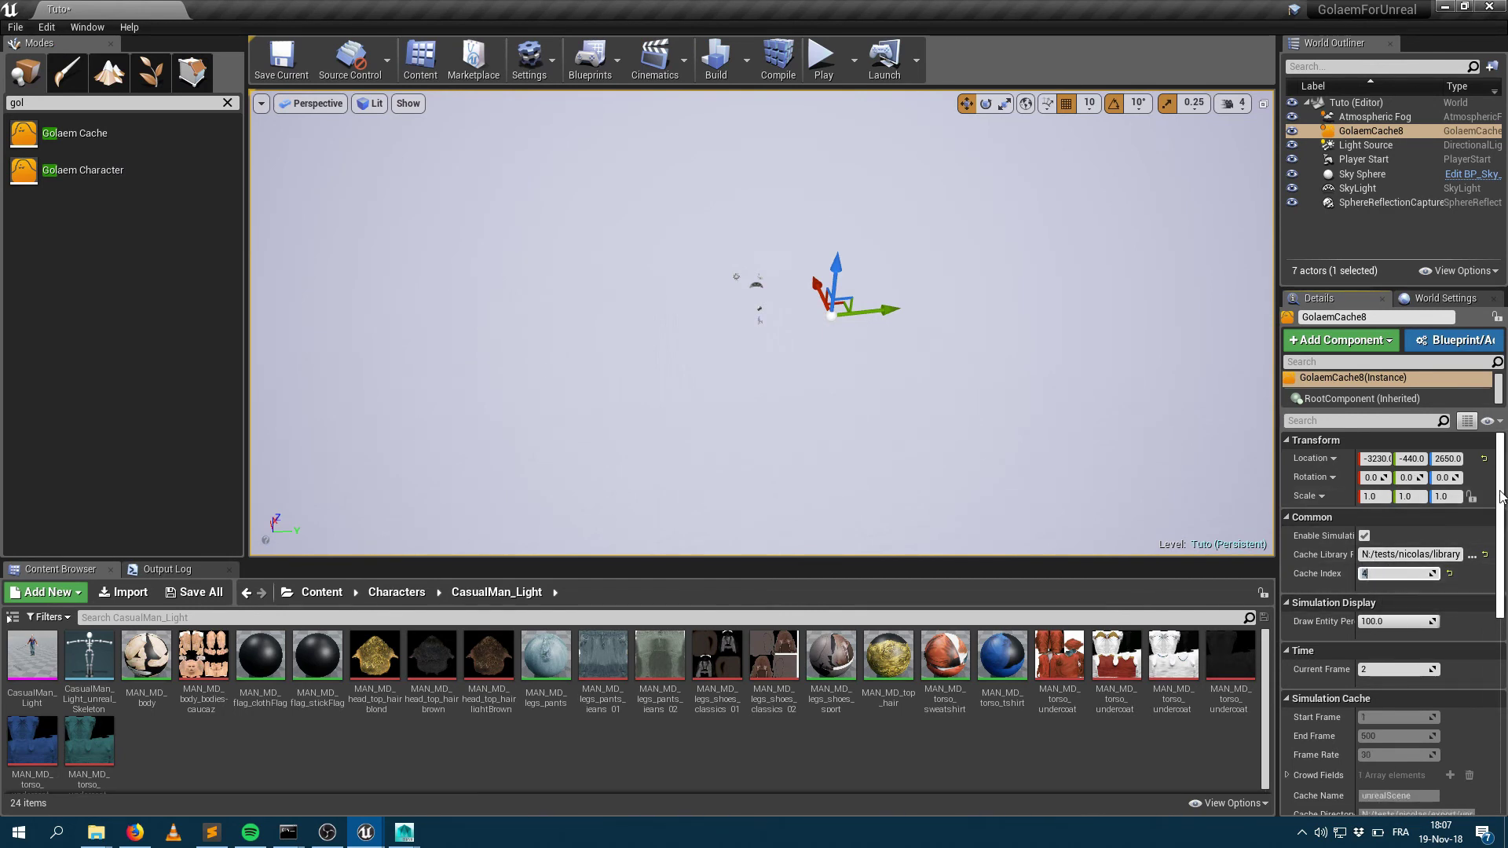
{"action": "left_click_drag", "start_coordinate": [1504, 584], "coordinate": [1505, 702]}
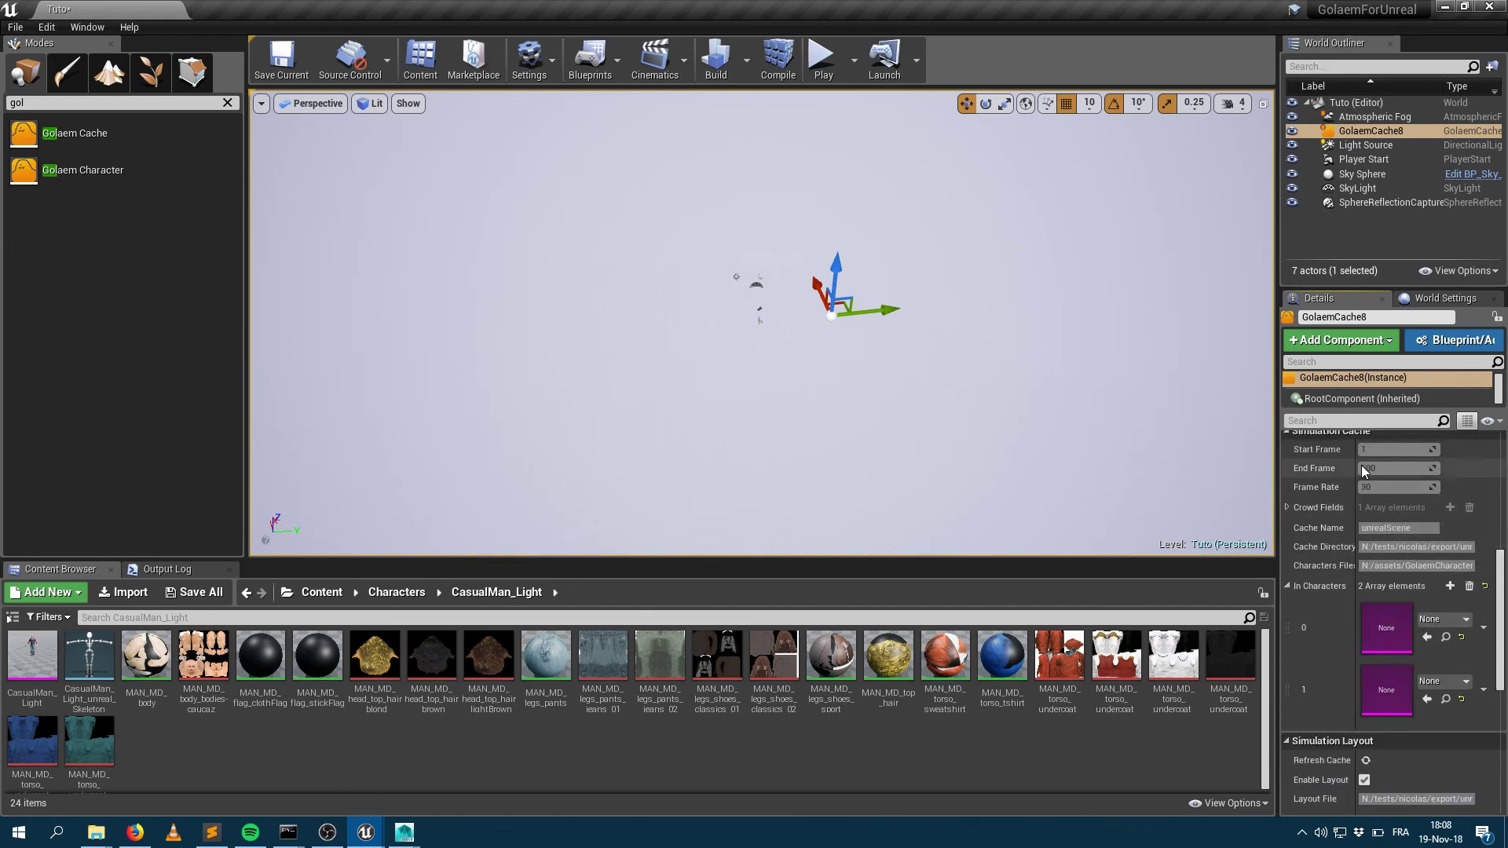
{"action": "left_click", "coordinate": [1289, 509]}
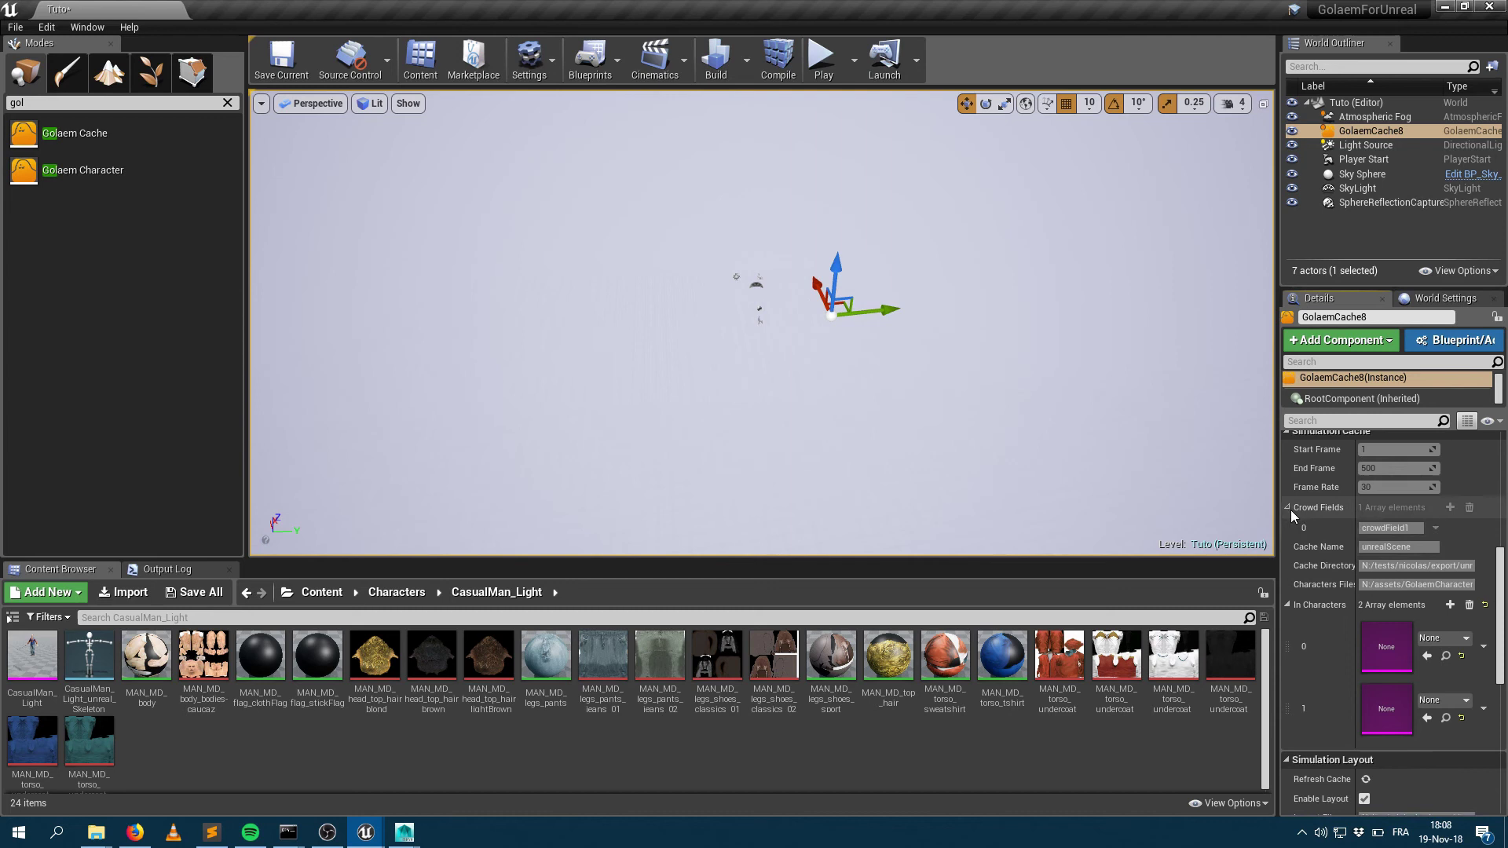
{"action": "left_click", "coordinate": [1289, 510]}
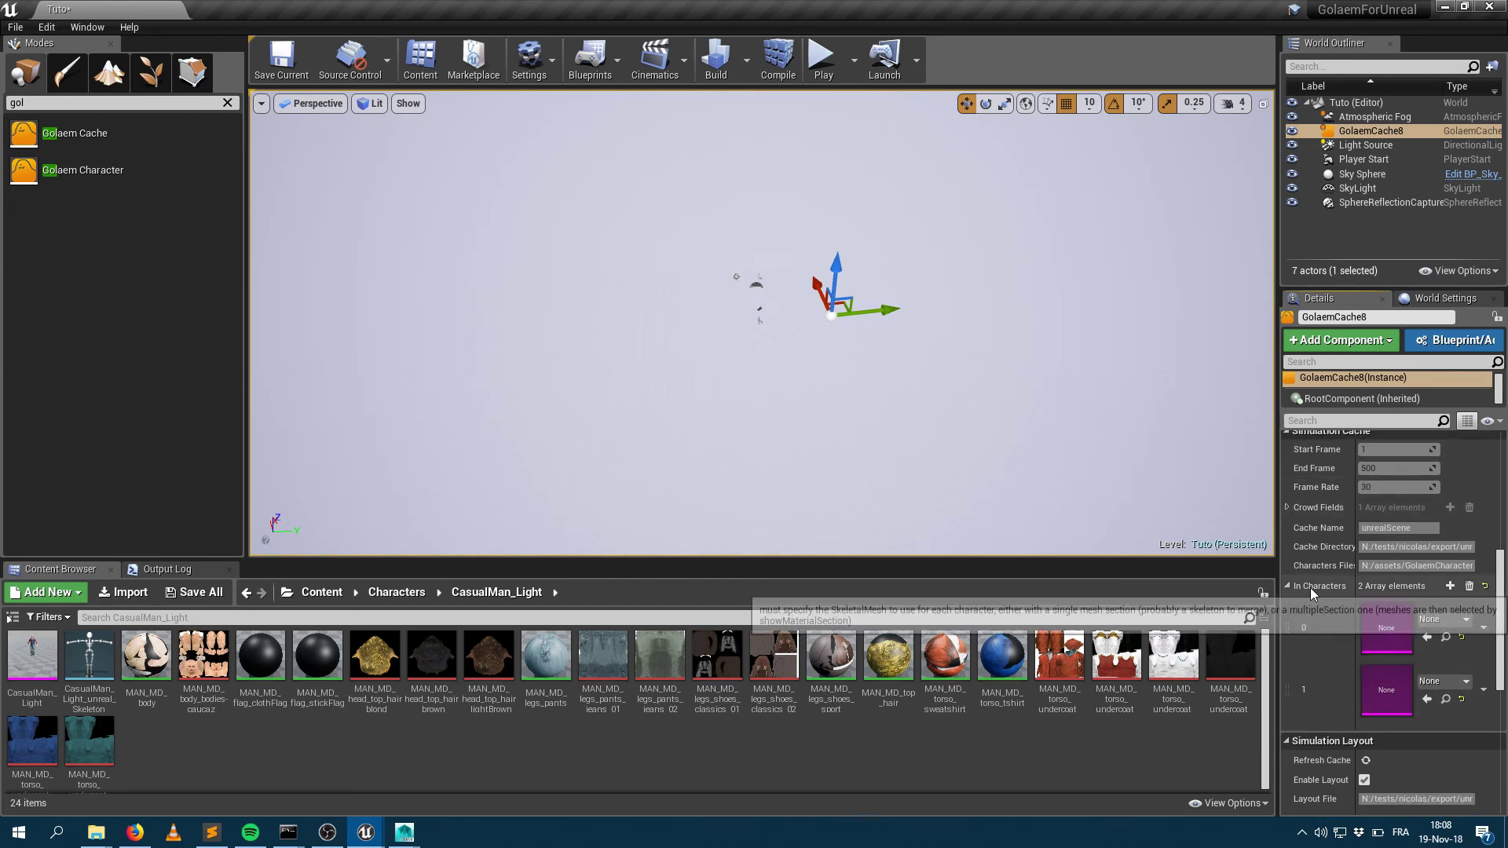
Step: Assign the CasualMan_Light skeletal mesh to In Characters element 0 and the CasualCar mesh to element 1
{"action": "left_click", "coordinate": [1386, 629]}
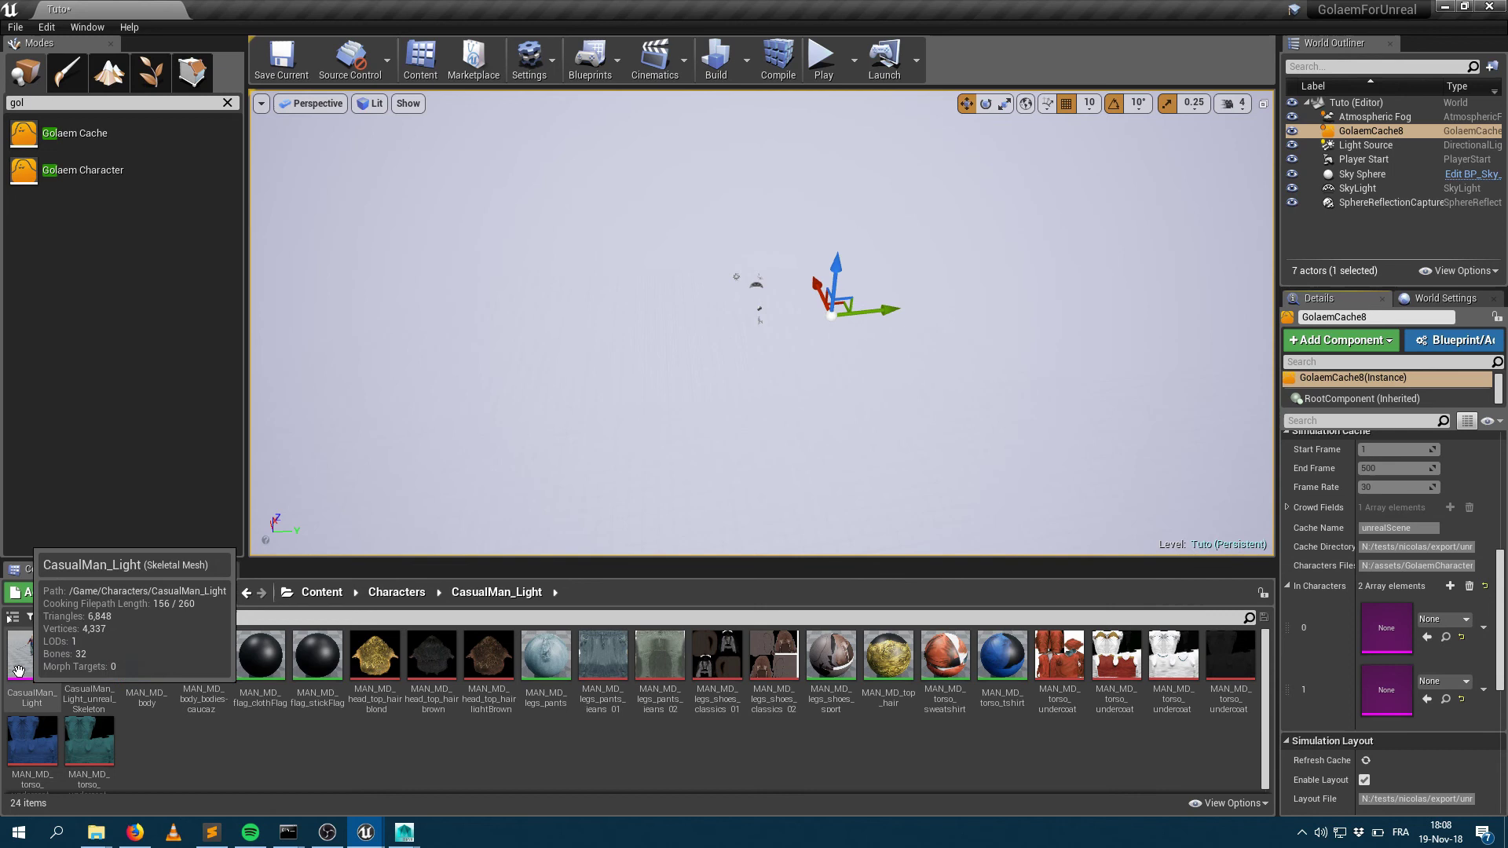
{"action": "left_click_drag", "start_coordinate": [19, 706], "coordinate": [1382, 628]}
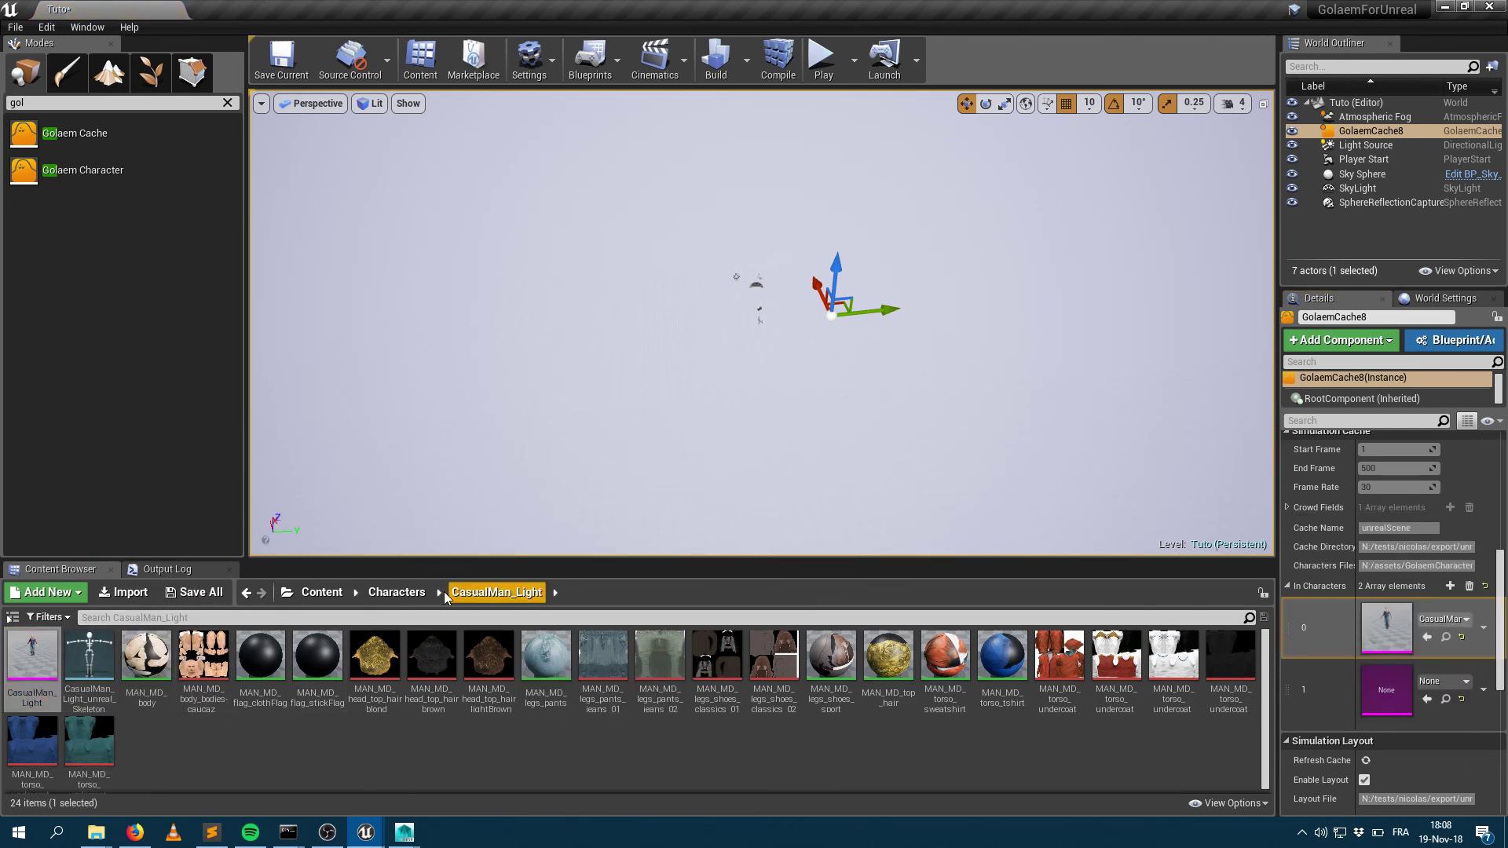
{"action": "left_click", "coordinate": [396, 592]}
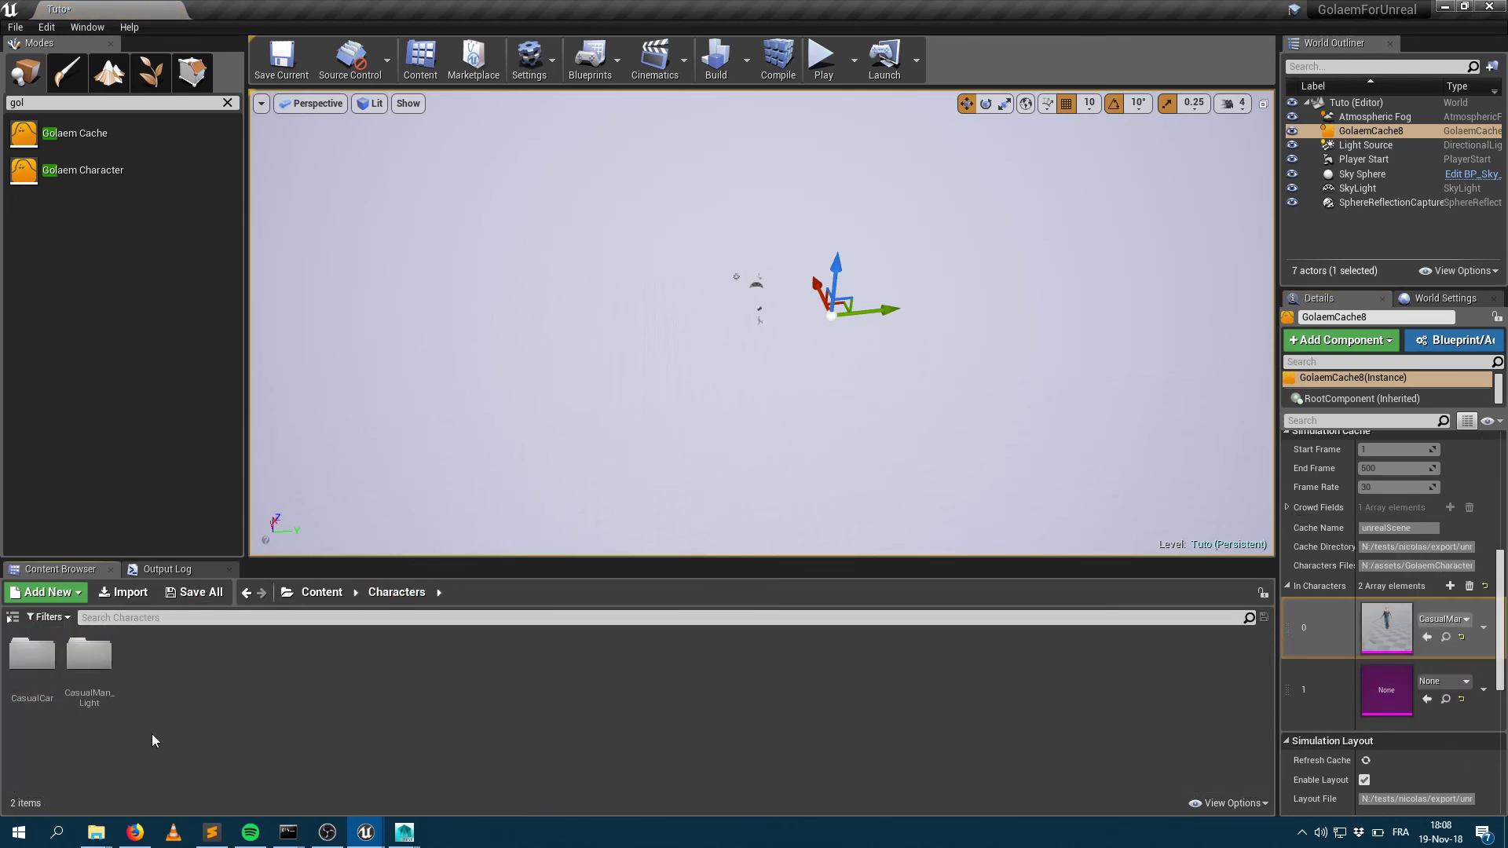
{"action": "double_click", "coordinate": [34, 677]}
{"action": "left_click_drag", "start_coordinate": [33, 663], "coordinate": [1384, 688]}
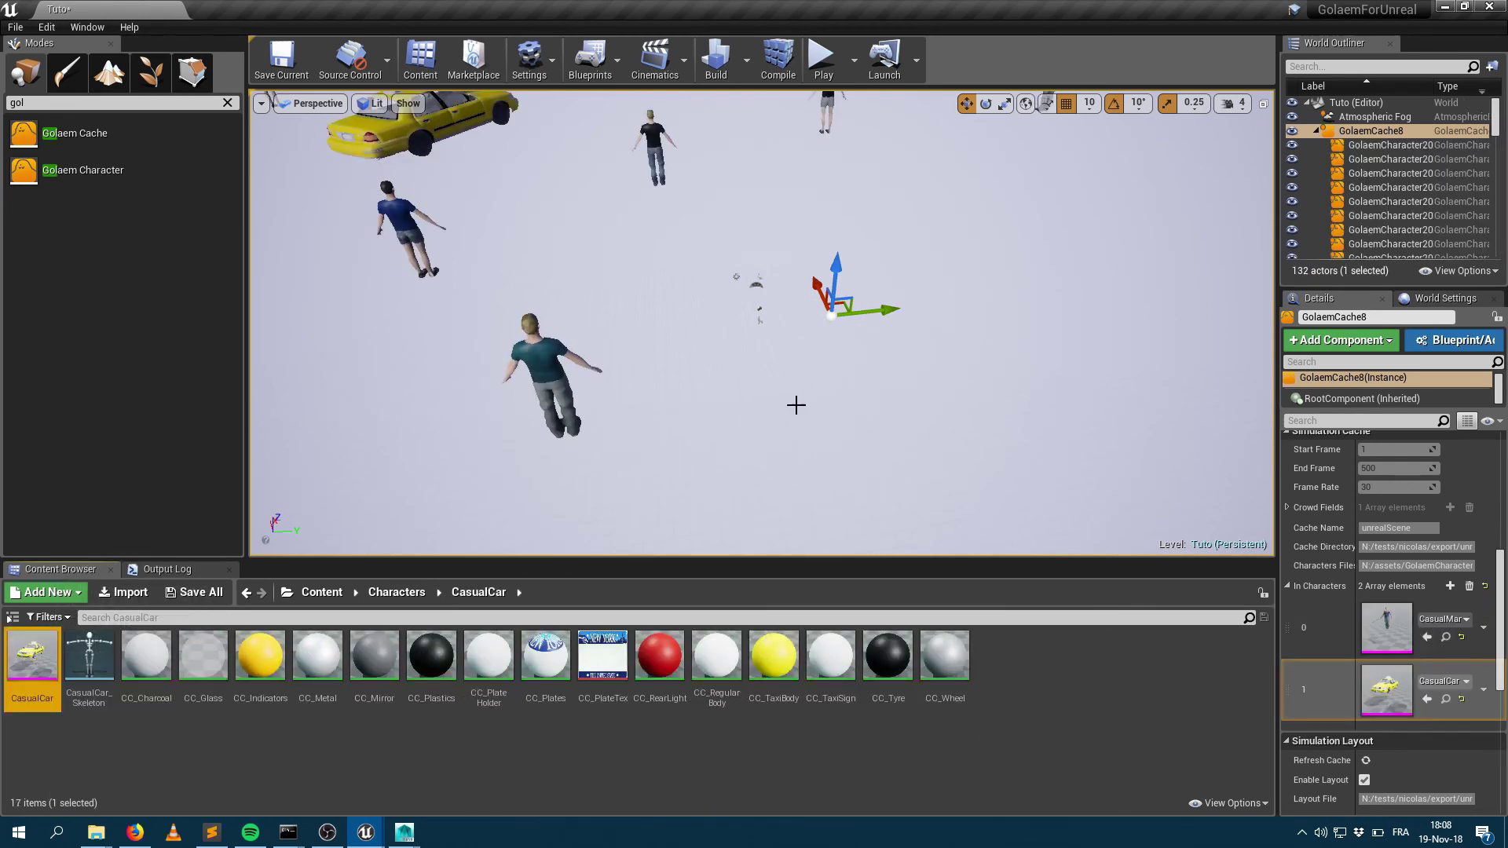
Step: Set the current frame of the Golaem Cache actor to 26
{"action": "scroll", "coordinate": [764, 387], "scroll_direction": "down", "scroll_amount": 5}
{"action": "scroll", "coordinate": [762, 383], "scroll_direction": "down", "scroll_amount": 3}
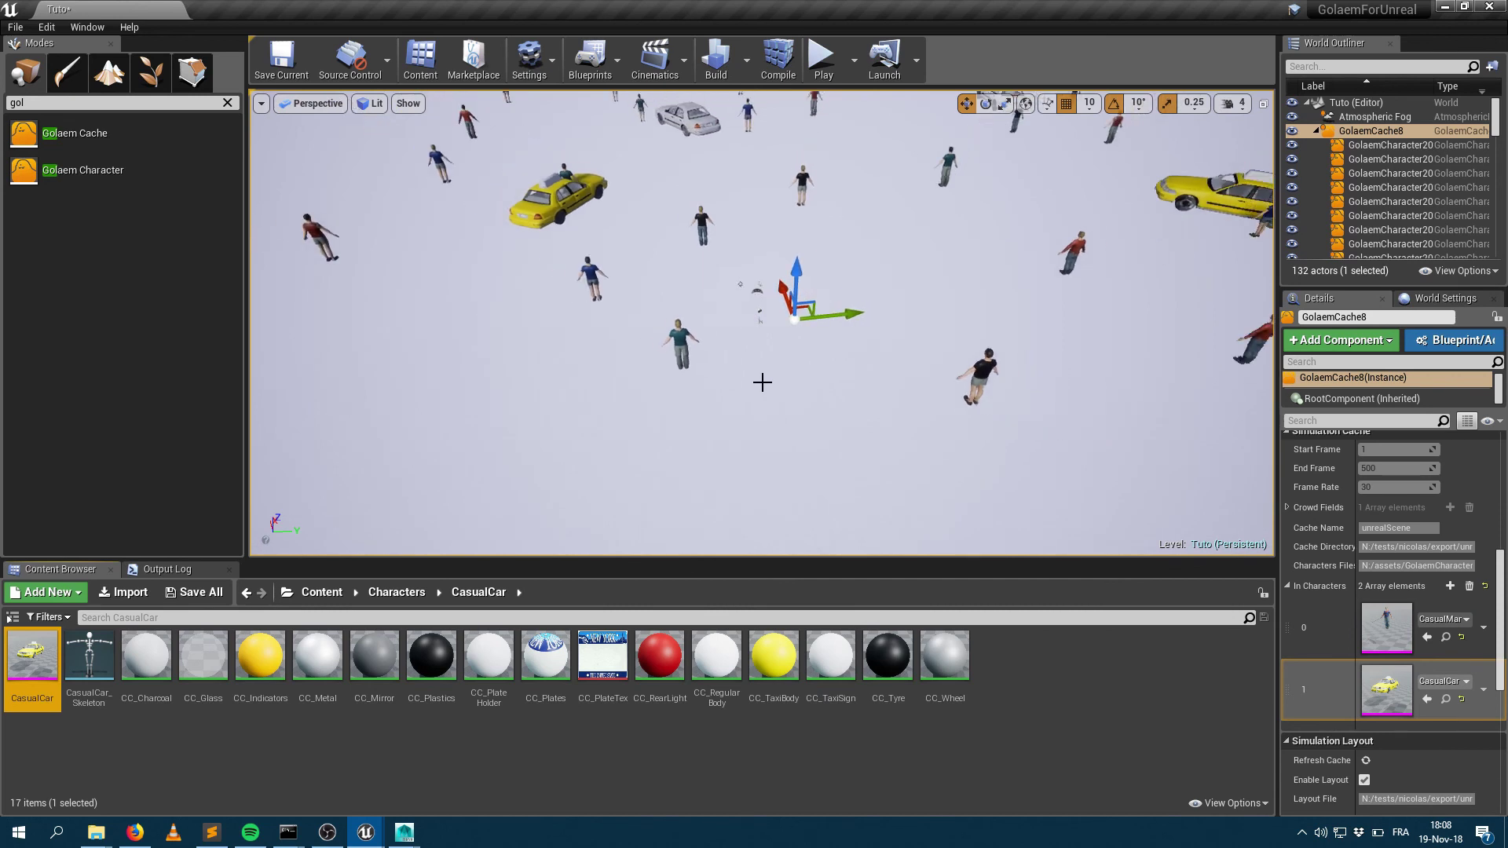
{"action": "left_click_drag", "start_coordinate": [762, 382], "coordinate": [259, 383], "text": "alt"}
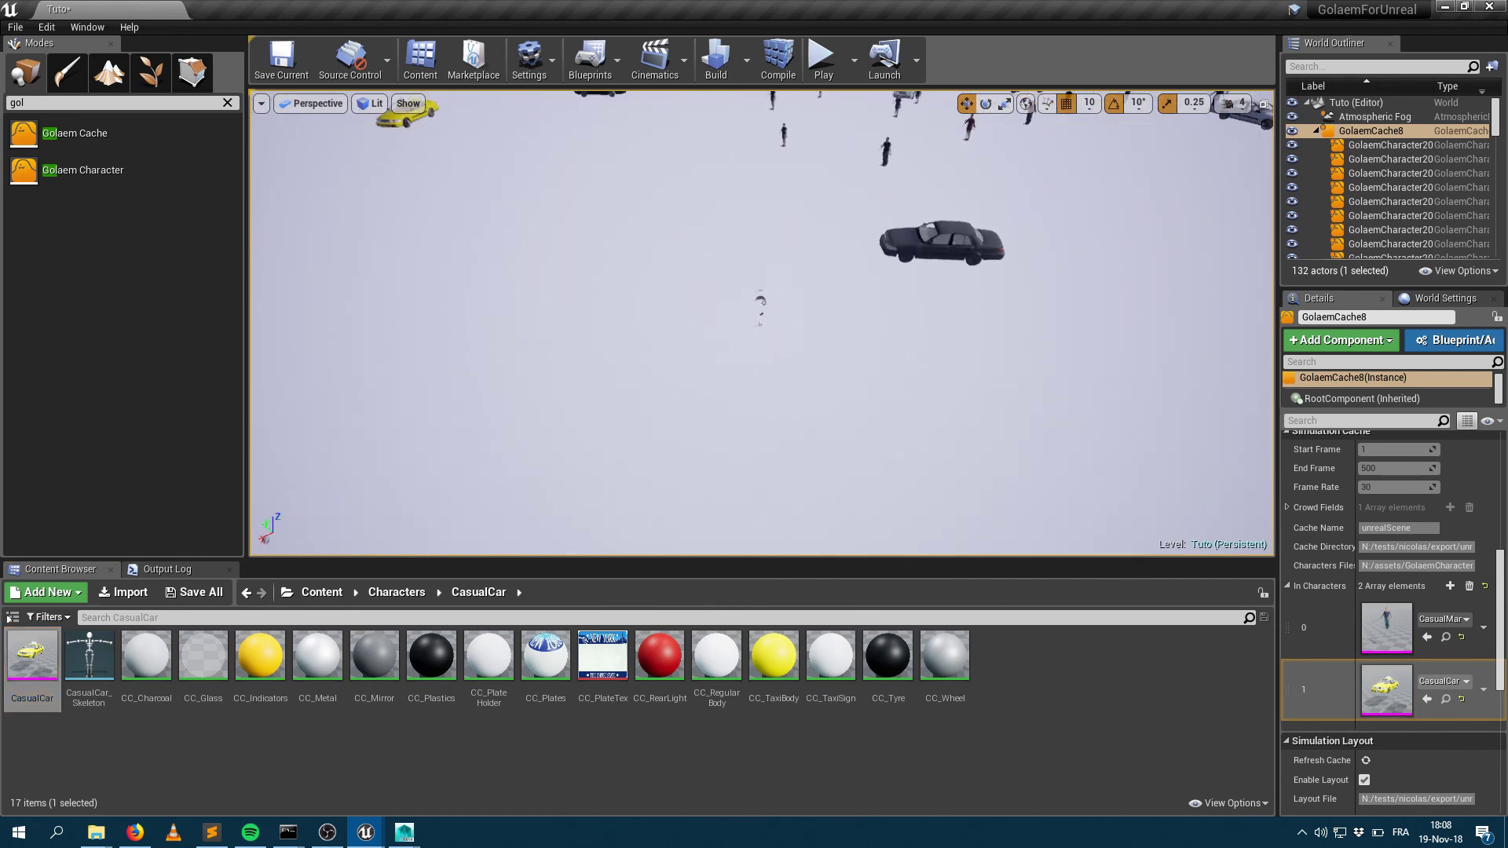
{"action": "middle_click_drag", "start_coordinate": [789, 234], "coordinate": [1076, 6]}
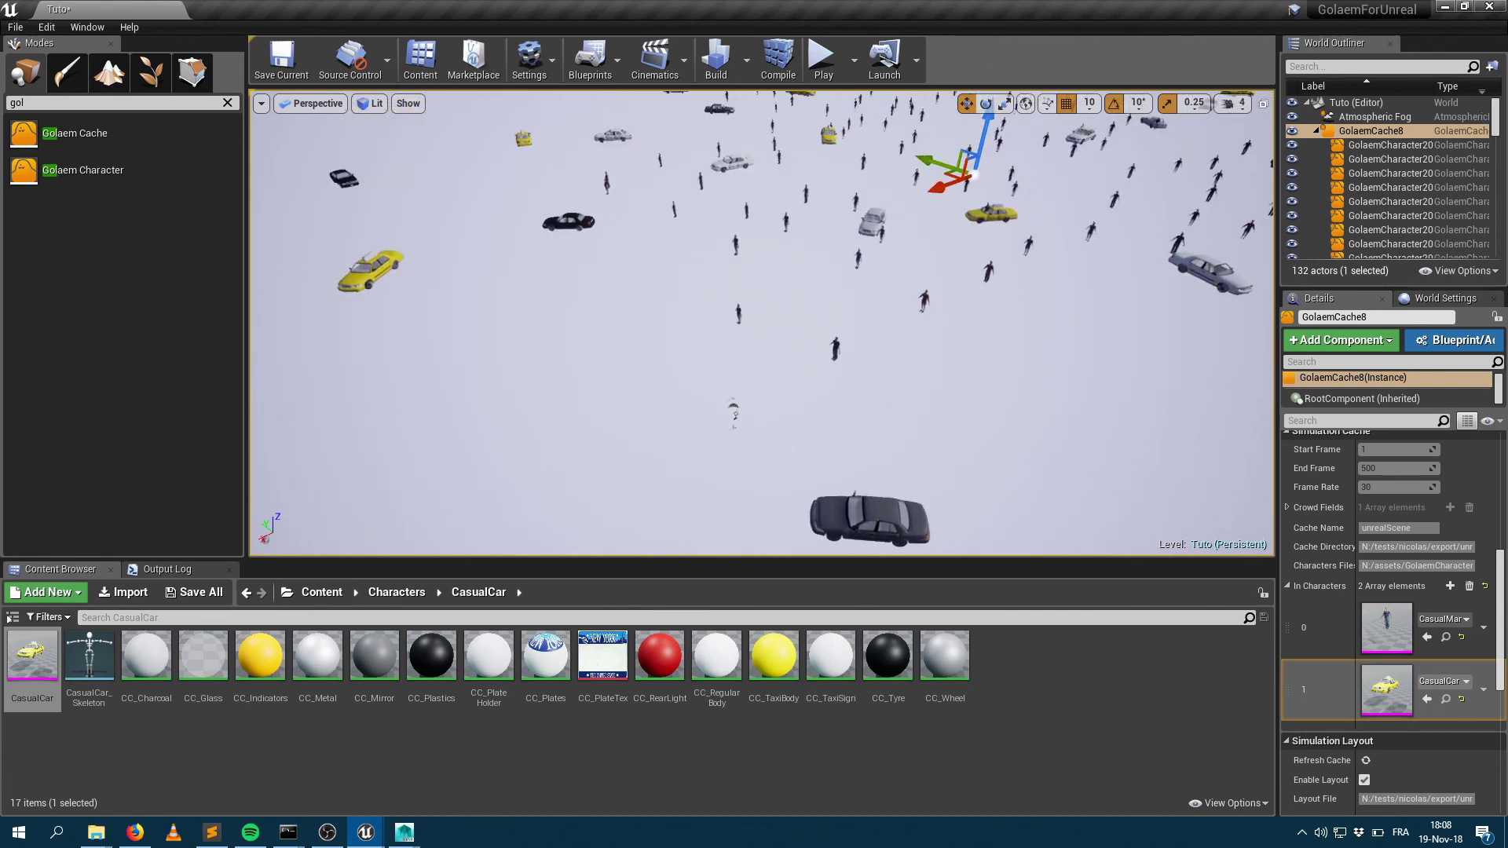
{"action": "middle_click_drag", "start_coordinate": [819, 327], "coordinate": [1163, 15]}
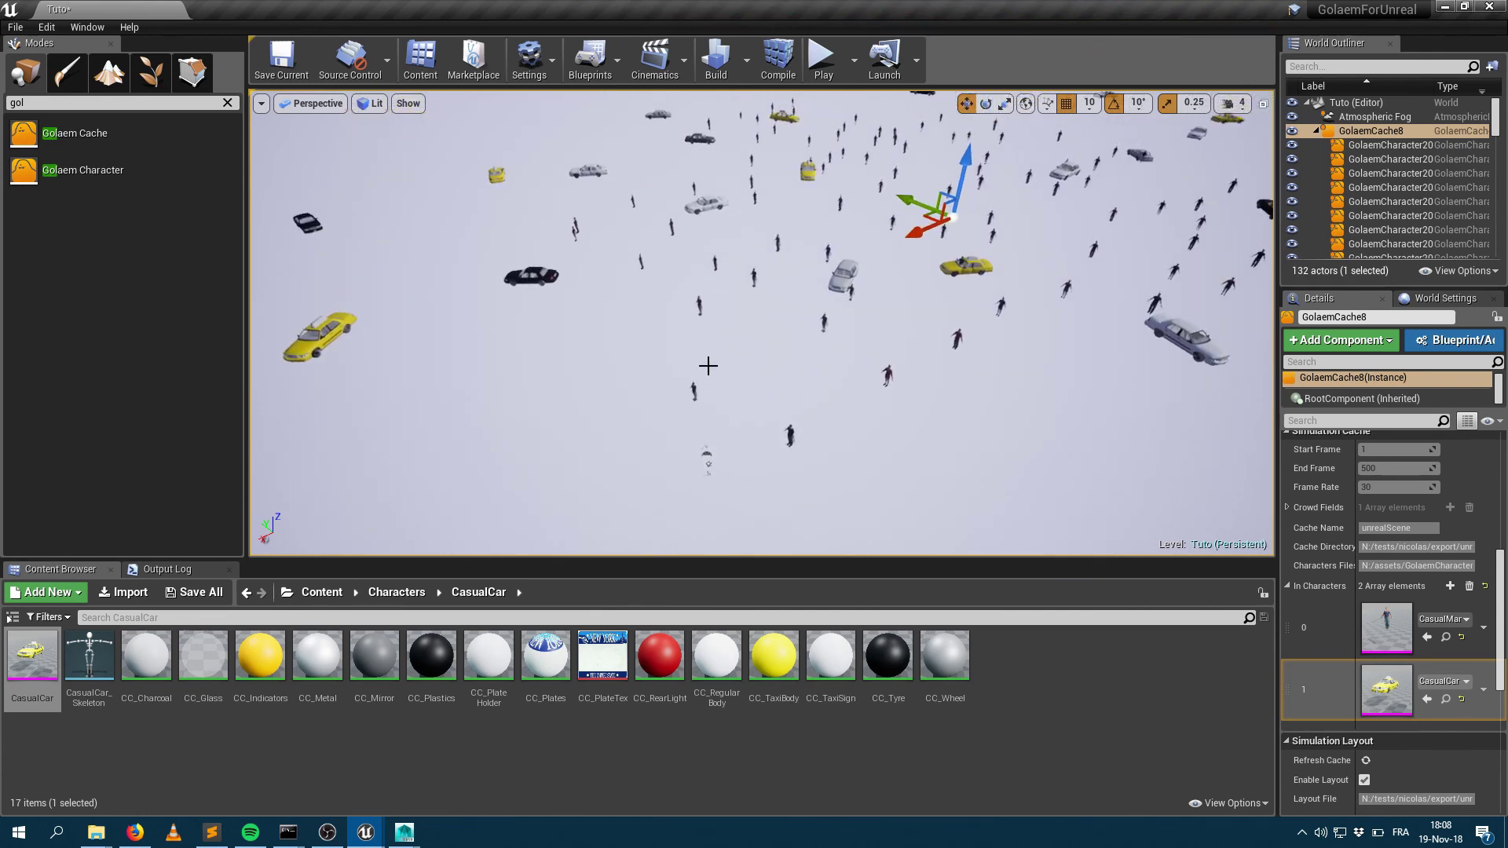
{"action": "scroll", "coordinate": [1438, 510], "scroll_direction": "up", "scroll_amount": 5}
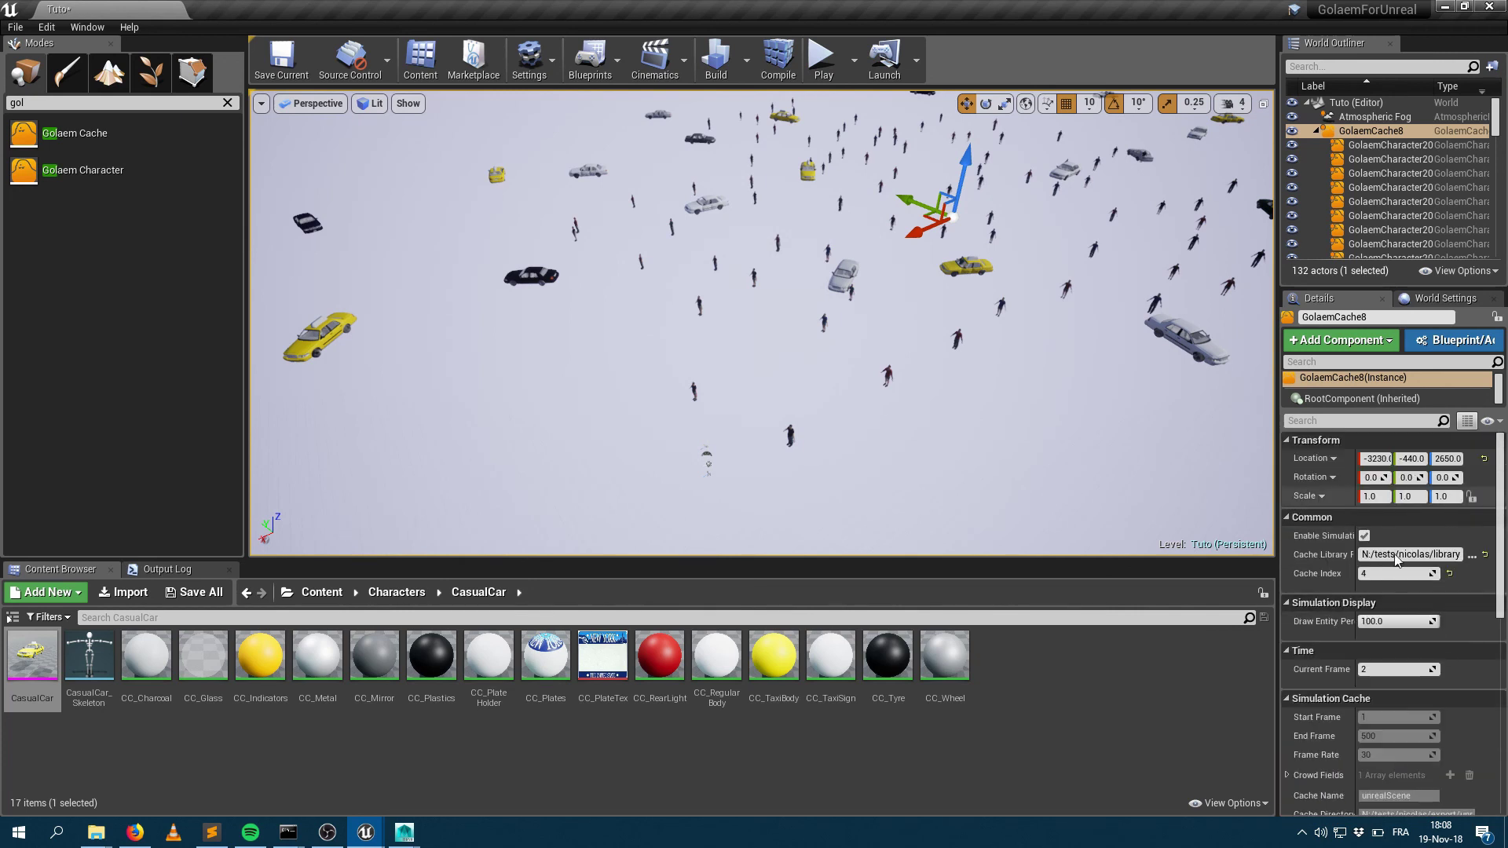
{"action": "left_click_drag", "start_coordinate": [1371, 667], "coordinate": [1394, 667]}
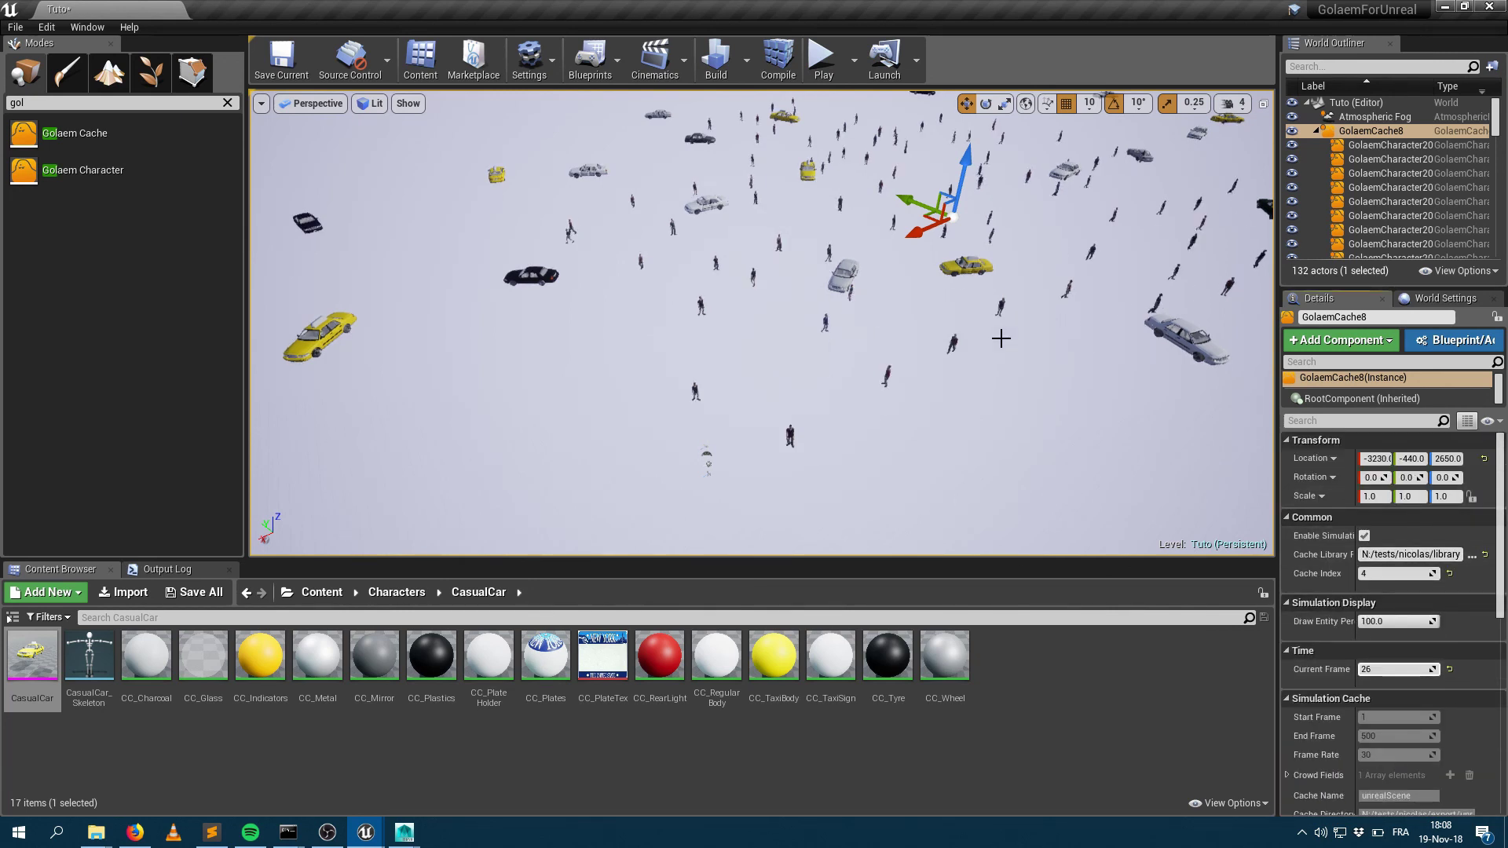
Step: Examine the crowd of pedestrians and cars from several angles in the viewport
{"action": "left_click_drag", "start_coordinate": [760, 322], "coordinate": [536, 299], "text": "alt"}
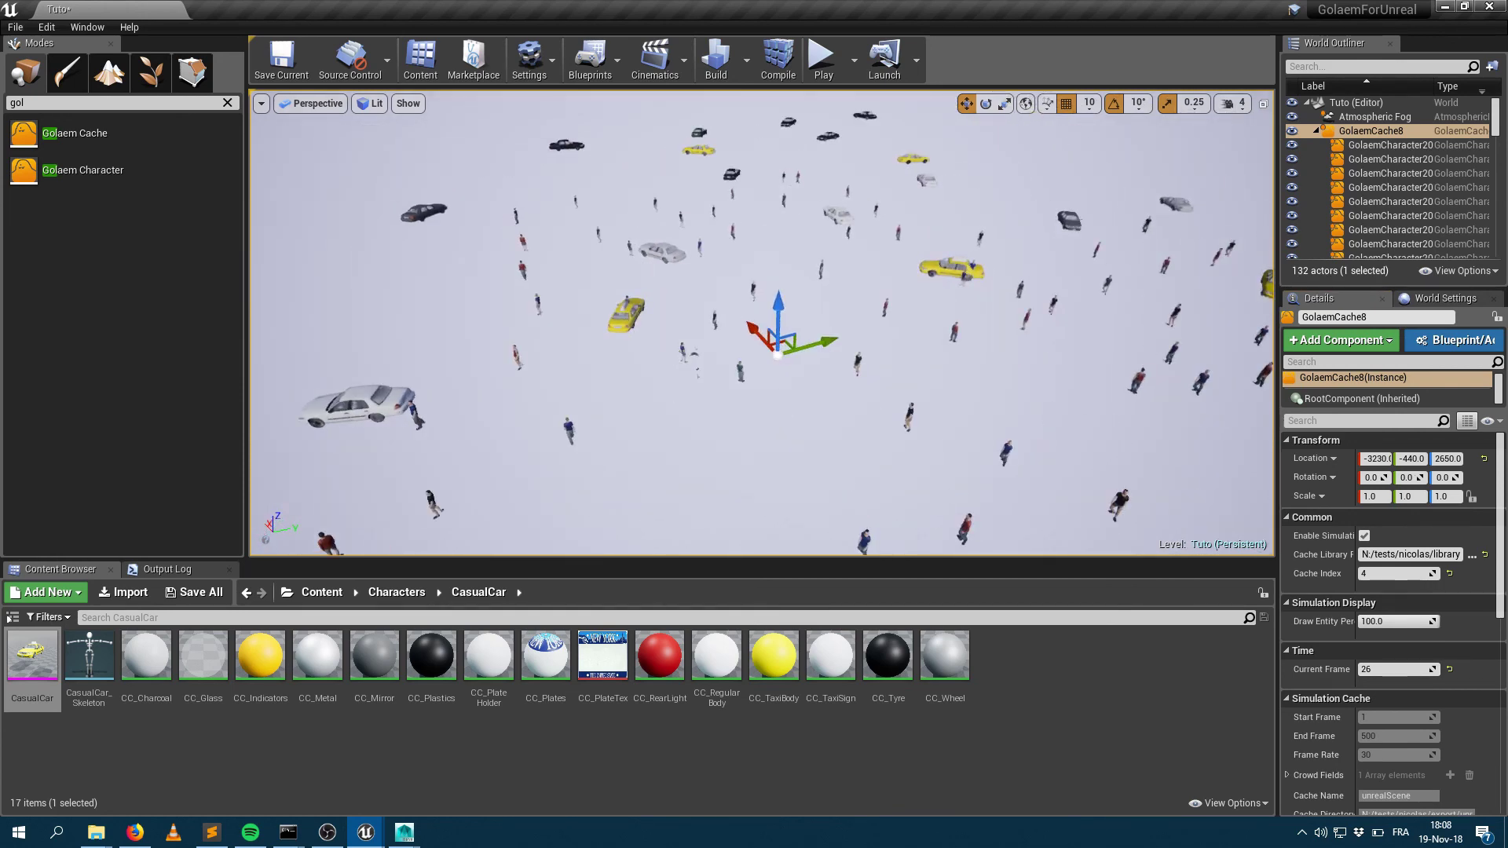
{"action": "right_click_drag", "start_coordinate": [852, 337], "coordinate": [726, 351]}
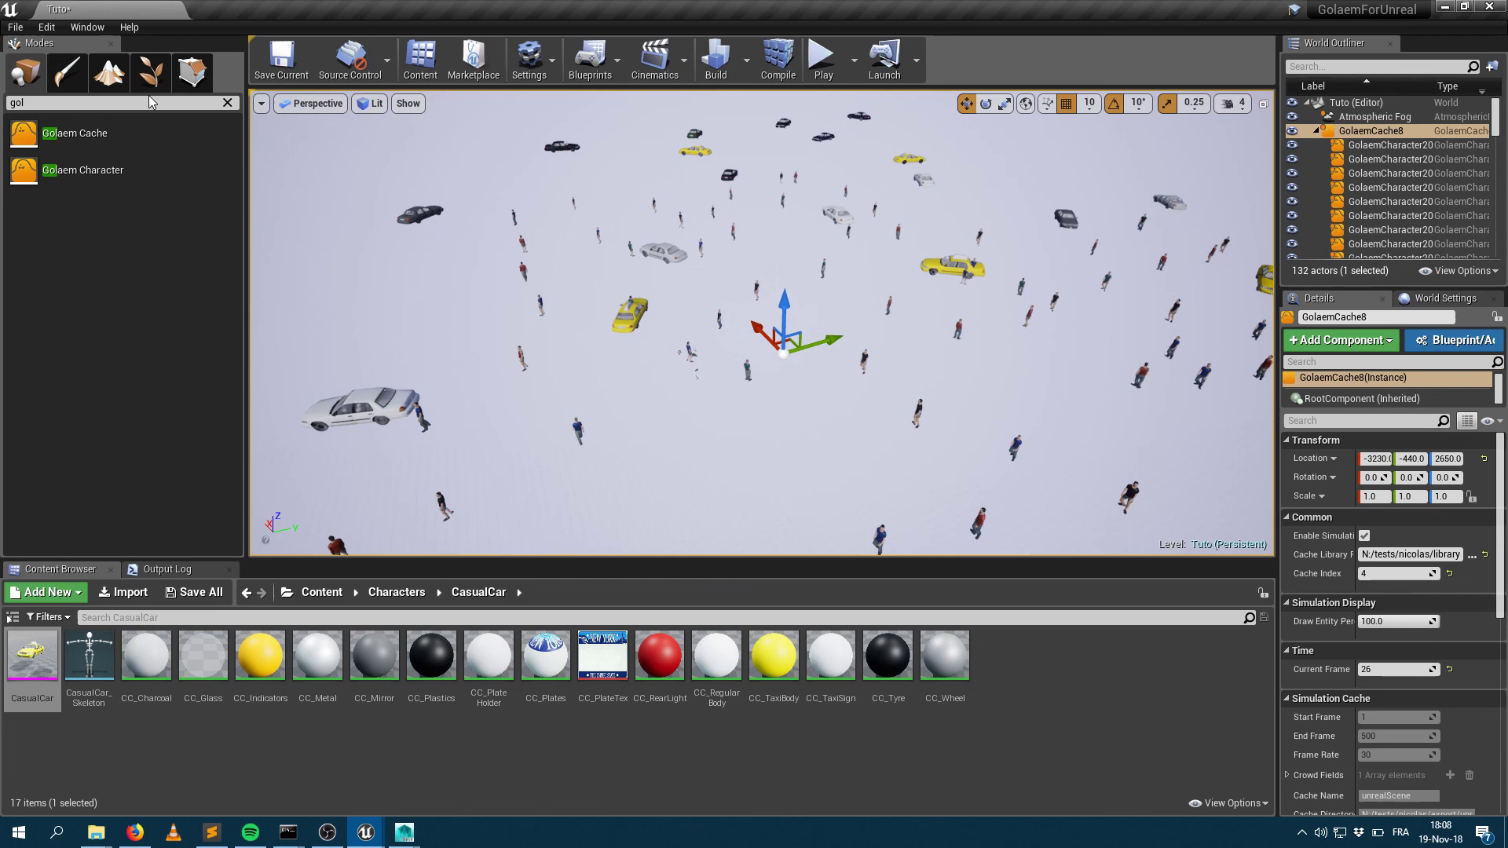
{"action": "left_click_drag", "start_coordinate": [979, 352], "coordinate": [917, 330], "text": "alt"}
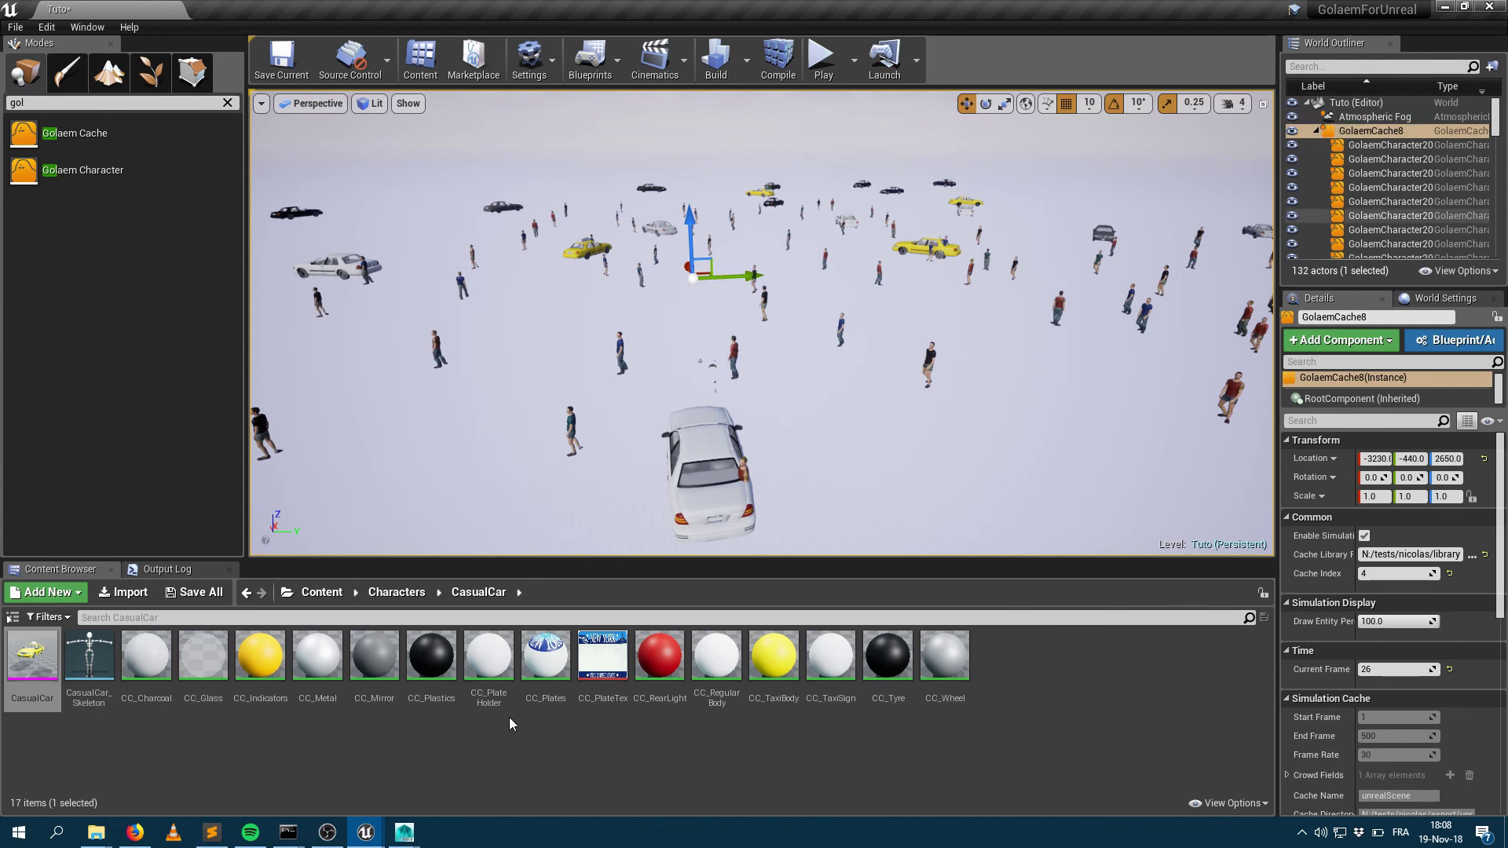
{"action": "mouse_move", "coordinate": [409, 836]}
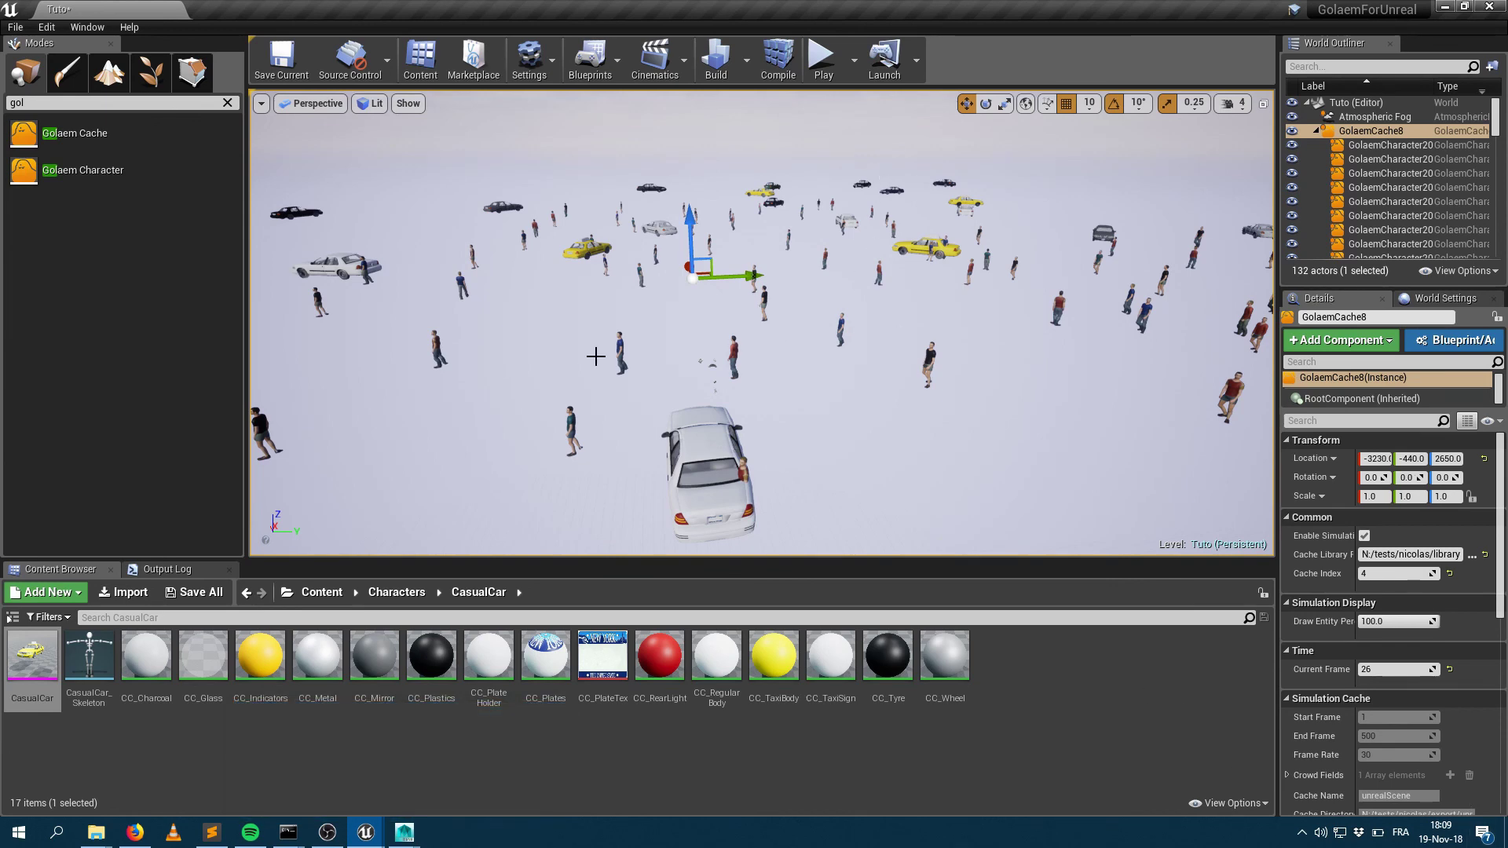
{"action": "left_click_drag", "start_coordinate": [761, 323], "coordinate": [975, 393], "text": "alt"}
{"action": "right_click_drag", "start_coordinate": [777, 330], "coordinate": [789, 333]}
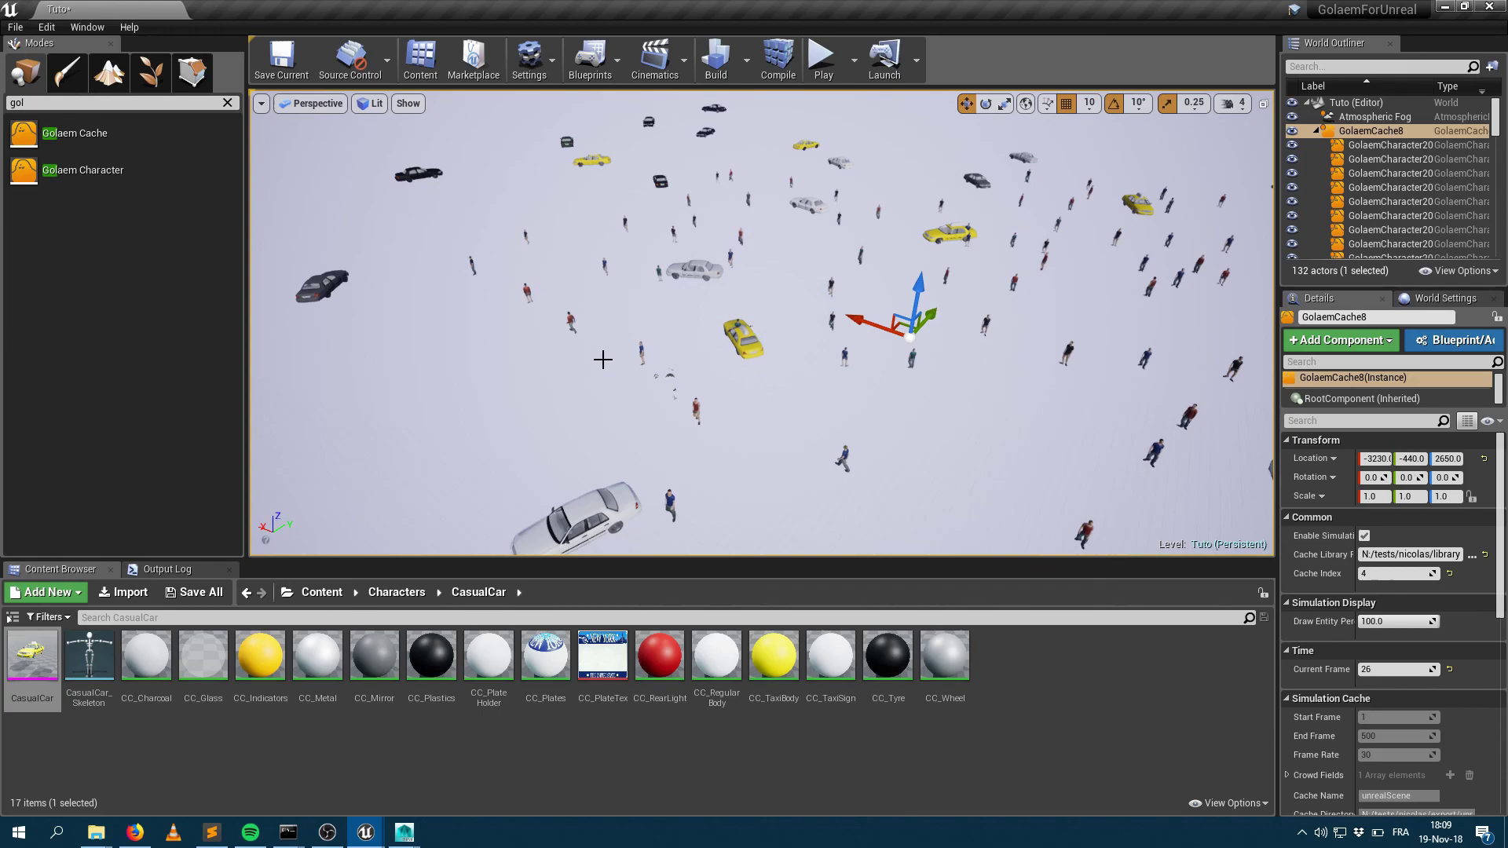